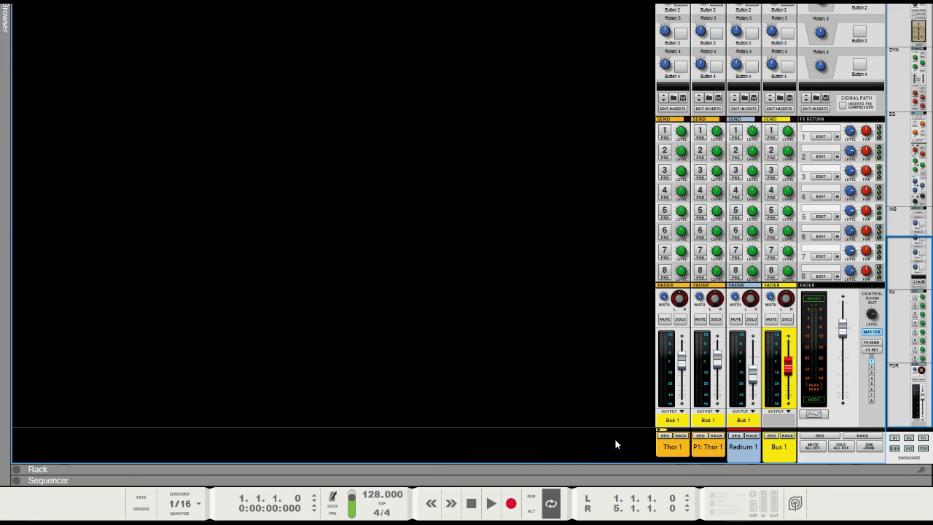
Solo the Thor 1 channel, play the loop to hear it alone, and turn its solo off again.
{"action": "left_click", "coordinate": [680, 319]}
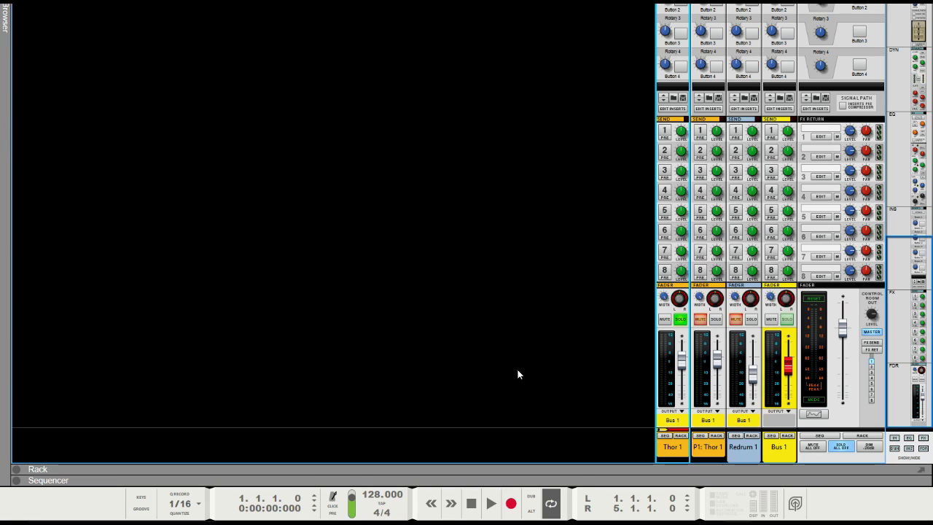
{"action": "key", "text": "space"}
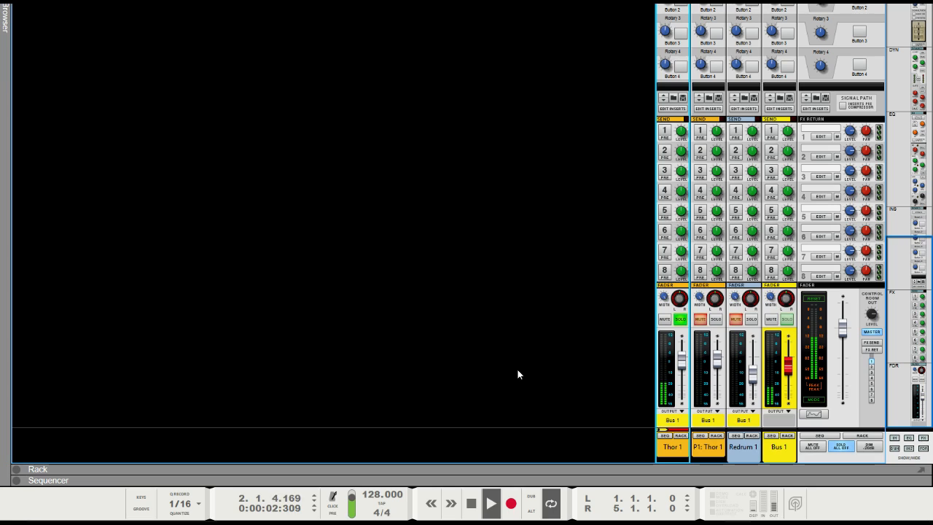
{"action": "key", "text": "space"}
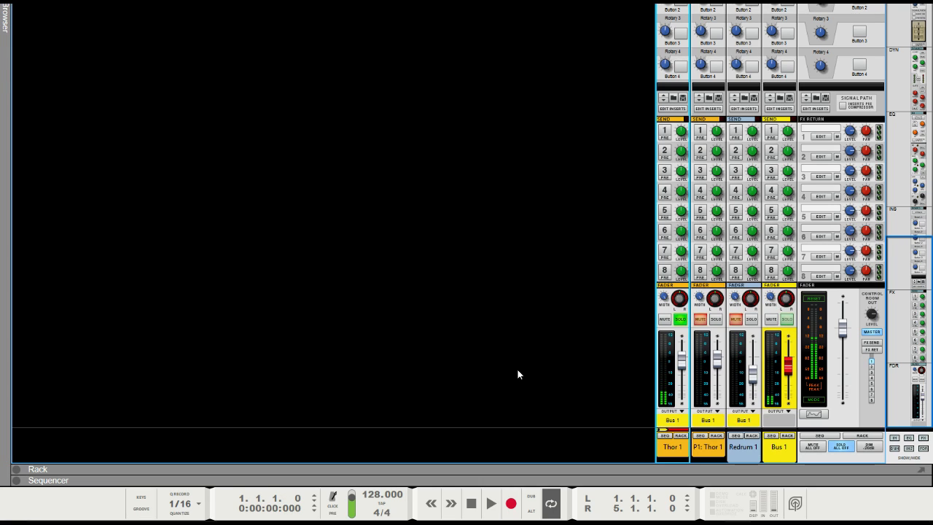
{"action": "left_click", "coordinate": [681, 320]}
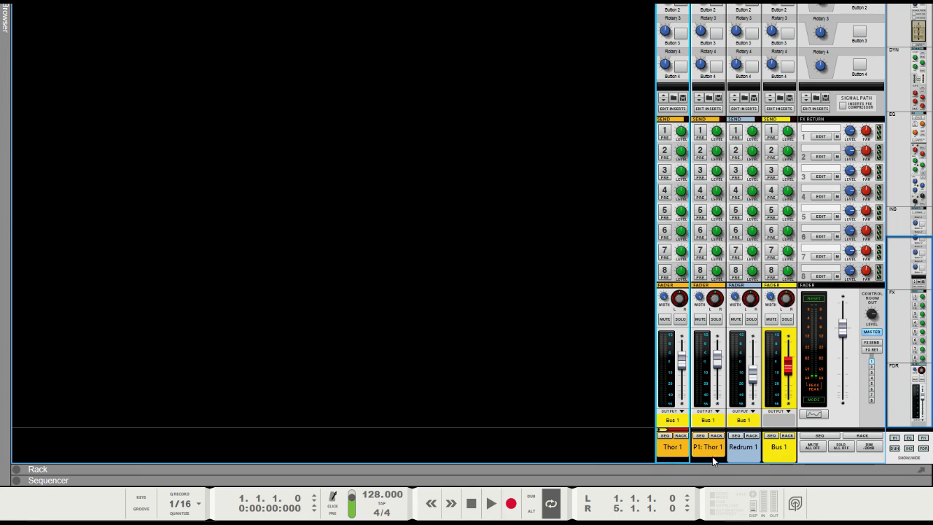
Audition the Redrum 1 channel in solo during loop playback and release its solo after stopping.
{"action": "left_click", "coordinate": [745, 453]}
{"action": "left_click", "coordinate": [751, 319]}
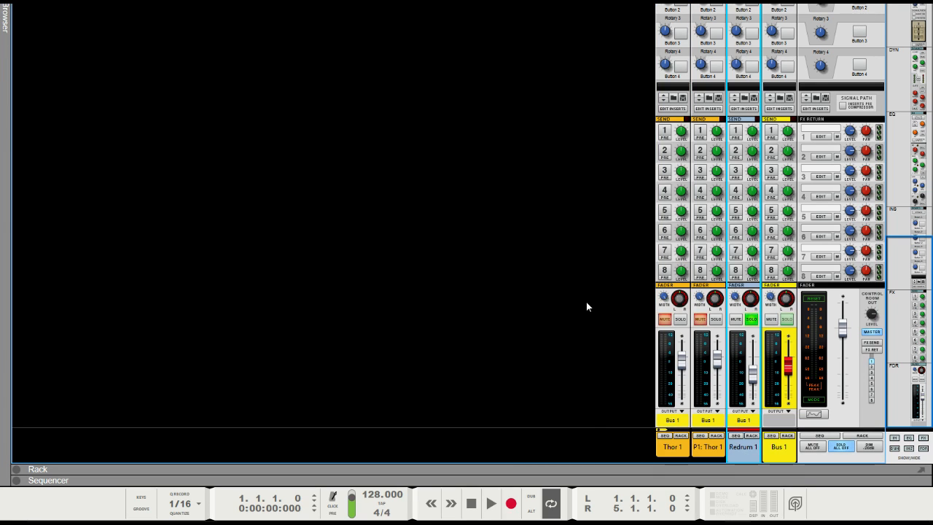
{"action": "key", "text": "space"}
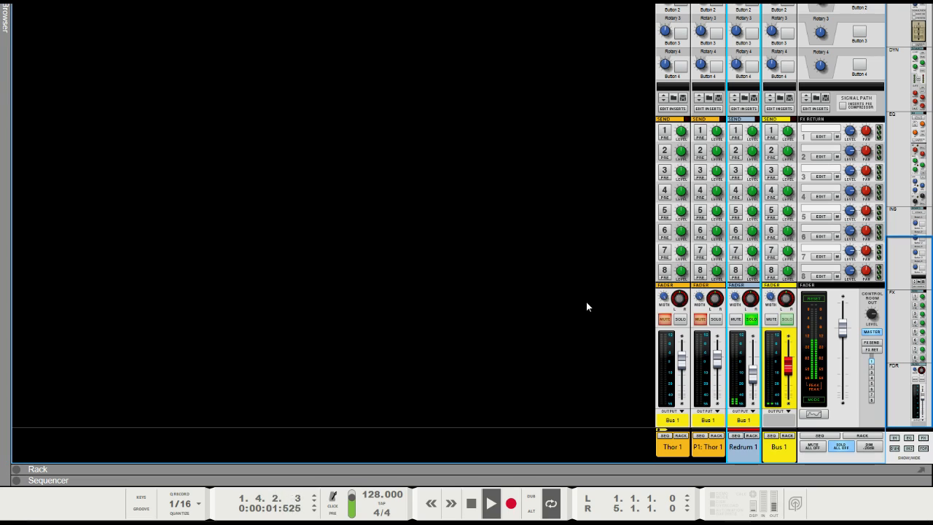
{"action": "key", "text": "space"}
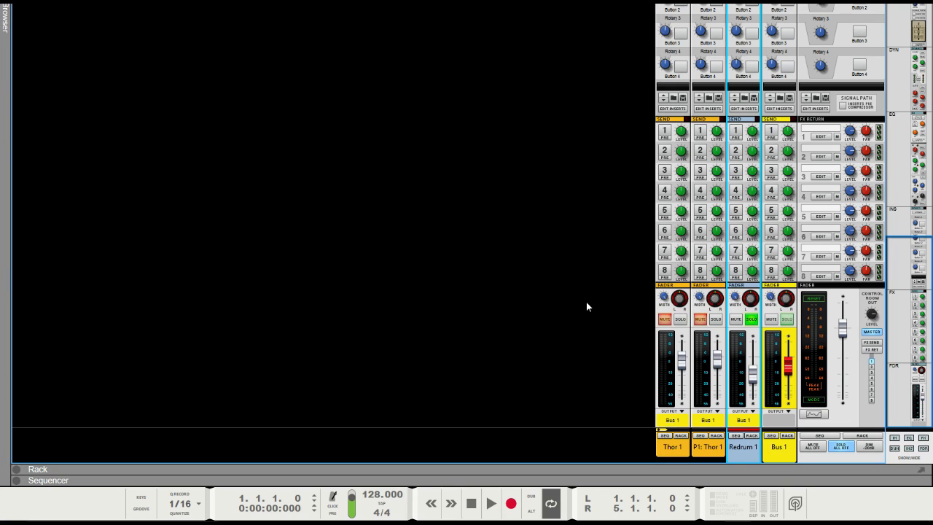
{"action": "left_click", "coordinate": [752, 320]}
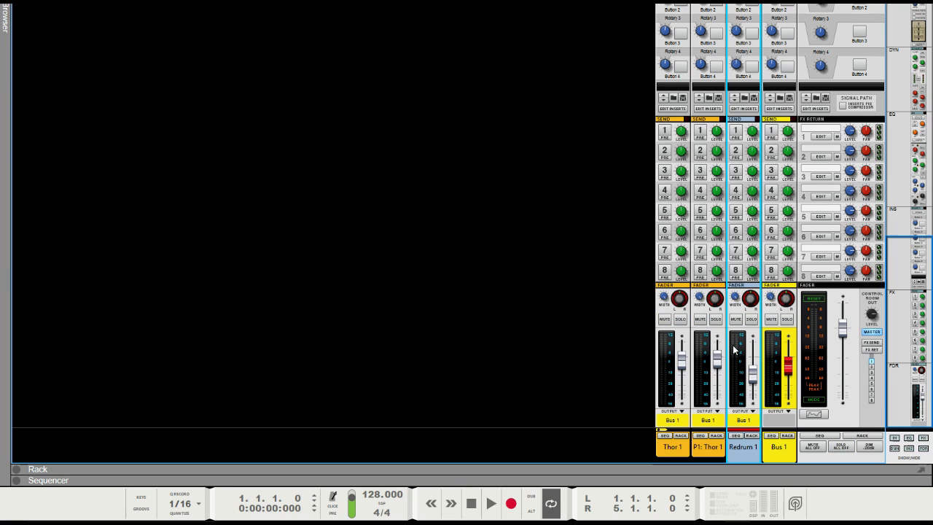
Audition the P1: Thor 1 channel in solo during loop playback, stop, and switch its solo off.
{"action": "left_click", "coordinate": [712, 453]}
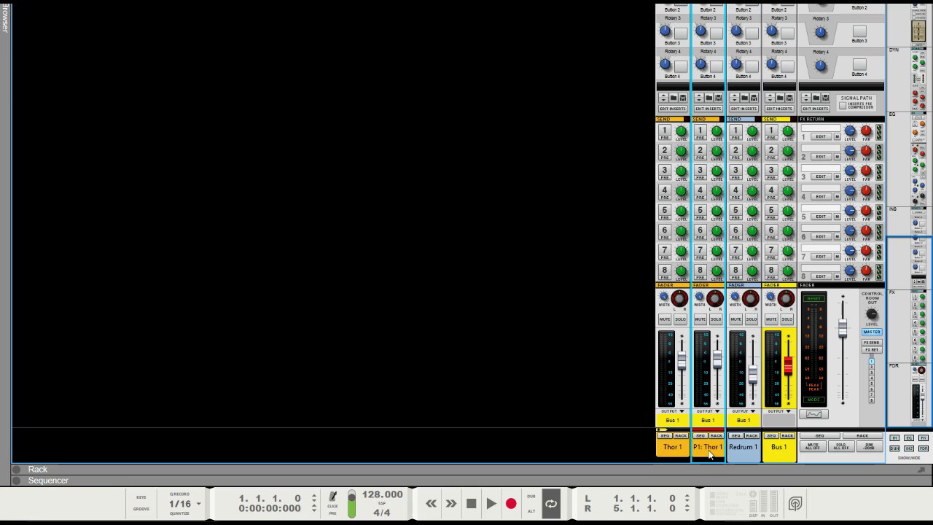
{"action": "left_click", "coordinate": [712, 321]}
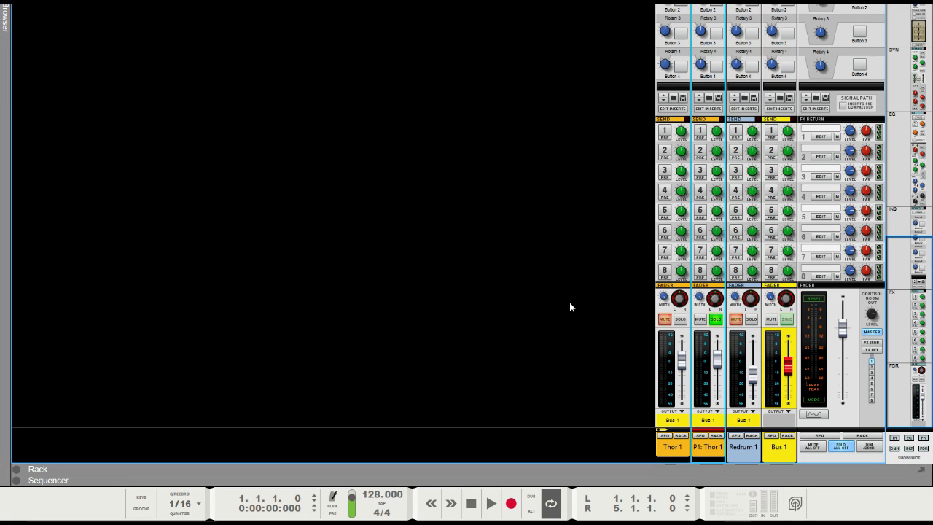
{"action": "key", "text": "space"}
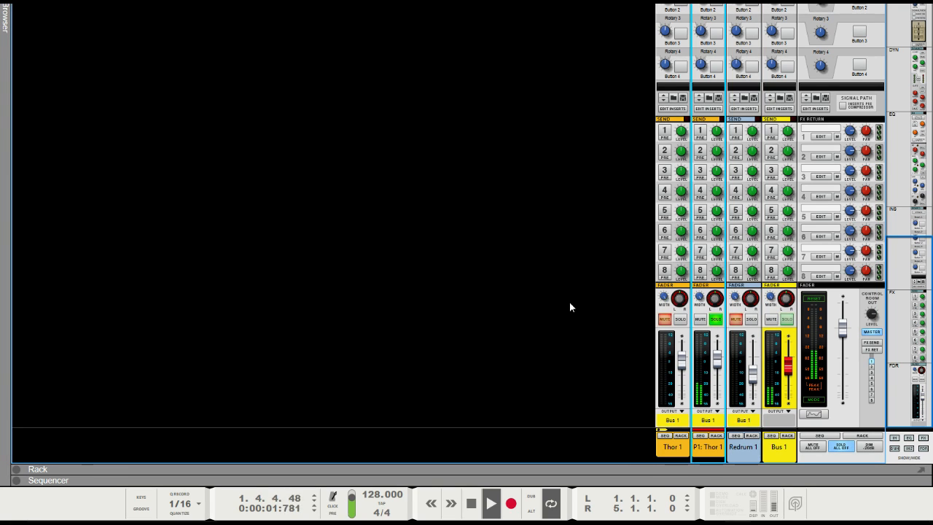
{"action": "key", "text": "space"}
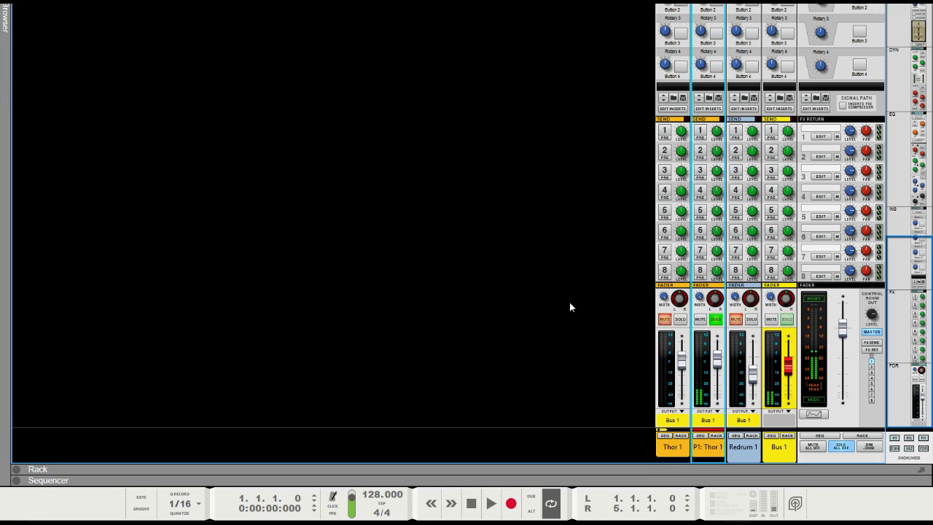
{"action": "left_click", "coordinate": [716, 320]}
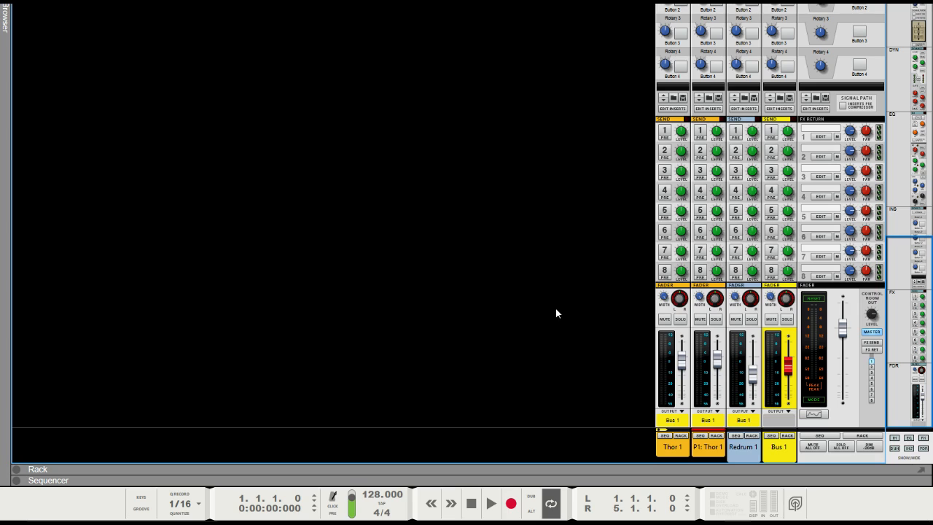
Add a Thor Polysonic Synthesizer to the rack after the ECF-42 filter and show its programmer.
{"action": "key", "text": "F6"}
{"action": "scroll", "coordinate": [555, 309], "scroll_direction": "down", "scroll_amount": 7}
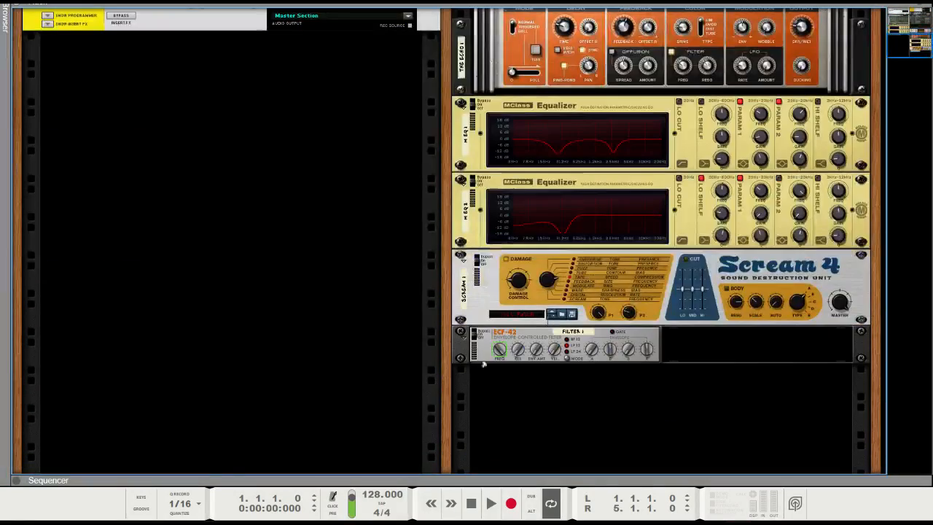
{"action": "left_click", "coordinate": [475, 354]}
{"action": "key", "text": "F3"}
{"action": "left_click", "coordinate": [33, 64]}
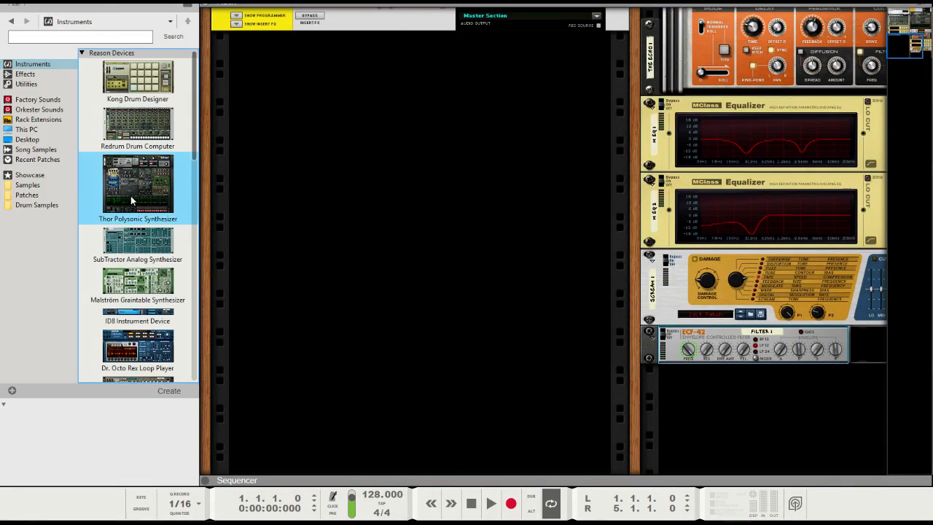
{"action": "double_click", "coordinate": [131, 195]}
{"action": "key", "text": "F3"}
{"action": "scroll", "coordinate": [501, 425], "scroll_direction": "down", "scroll_amount": 3}
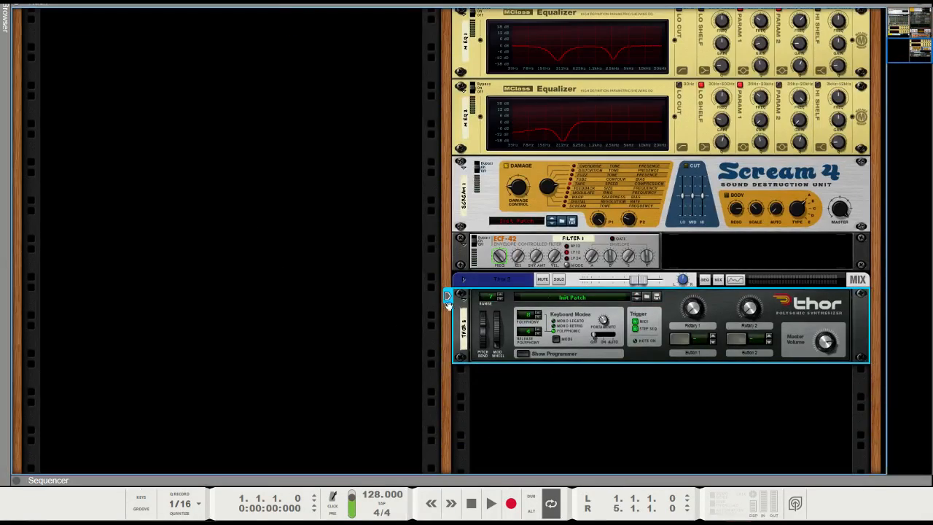
{"action": "left_click", "coordinate": [522, 354]}
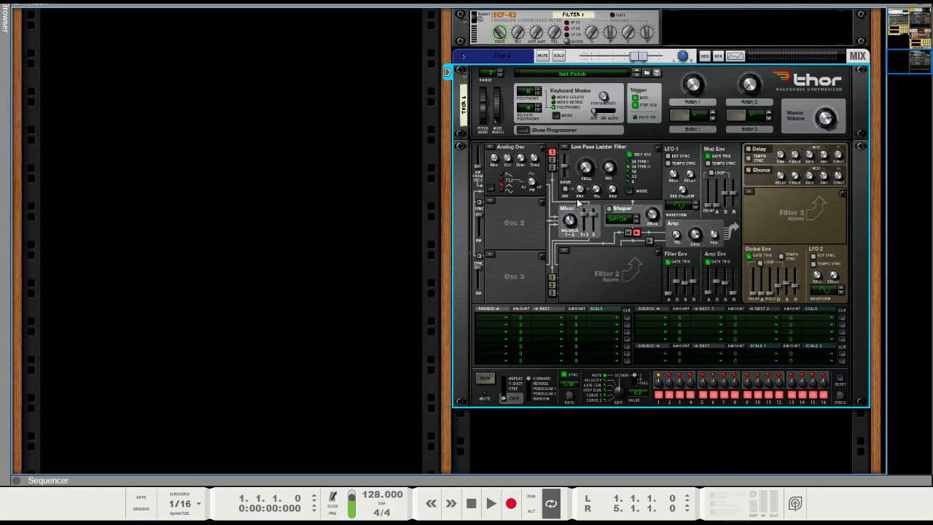
Lower the new Thor's filter envelope decay, sustain and release; set amp decay to 256 ms and lower amp sustain and release.
{"action": "left_click_drag", "start_coordinate": [687, 286], "coordinate": [688, 313]}
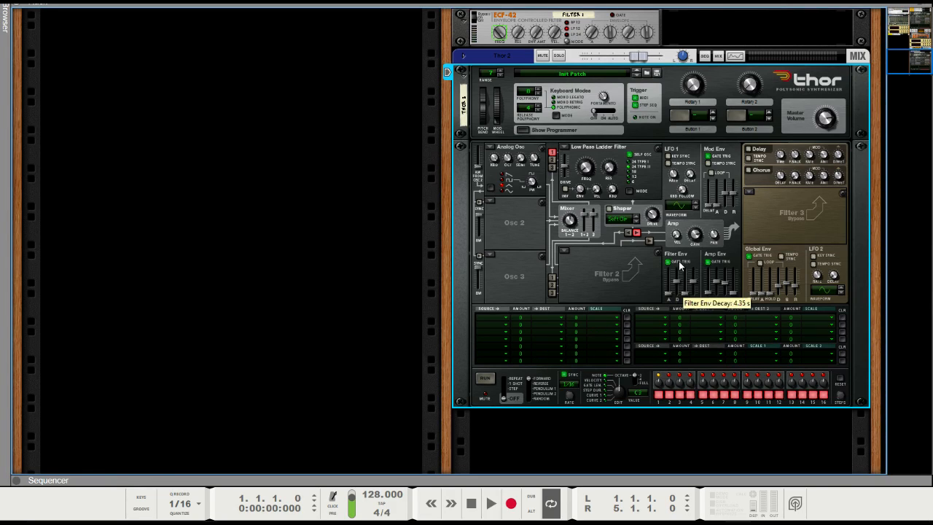
{"action": "left_click_drag", "start_coordinate": [678, 281], "coordinate": [696, 295]}
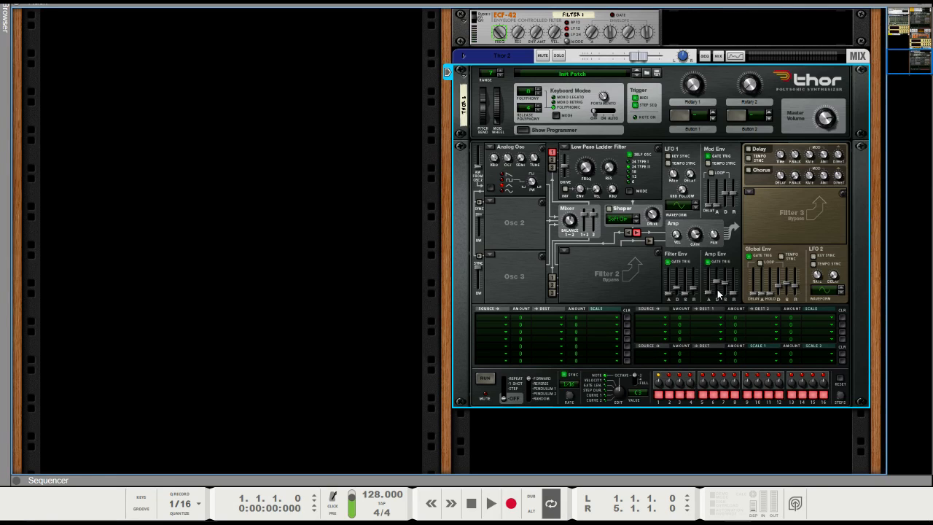
{"action": "mouse_move", "coordinate": [708, 293]}
{"action": "left_click_drag", "start_coordinate": [715, 283], "coordinate": [718, 293]}
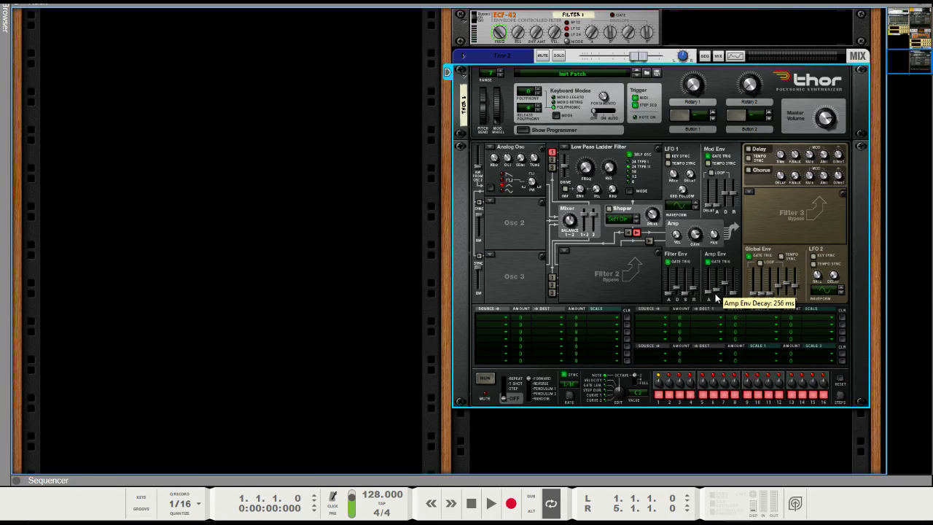
{"action": "mouse_move", "coordinate": [725, 283]}
{"action": "left_mouse_down"}
{"action": "mouse_move", "coordinate": [725, 314]}
{"action": "mouse_move", "coordinate": [738, 295]}
{"action": "left_mouse_up"}
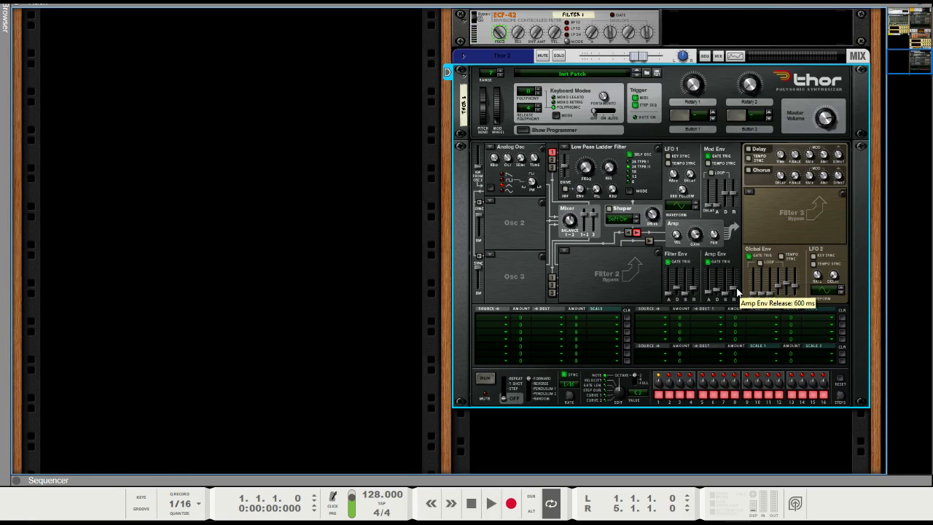
{"action": "left_click_drag", "start_coordinate": [737, 291], "coordinate": [737, 292]}
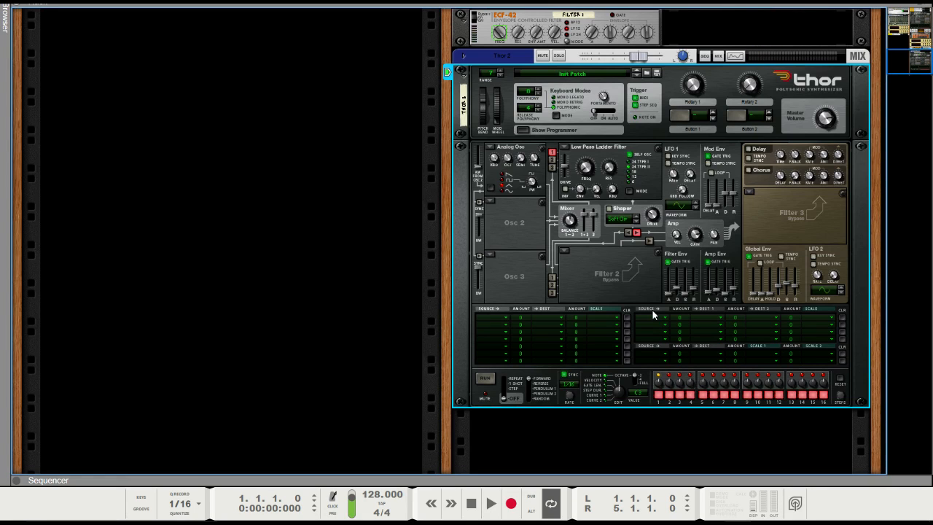
Raise the drive of the new Thor's Low Pass Ladder Filter to 92.
{"action": "scroll", "coordinate": [616, 298], "scroll_direction": "up", "scroll_amount": 1}
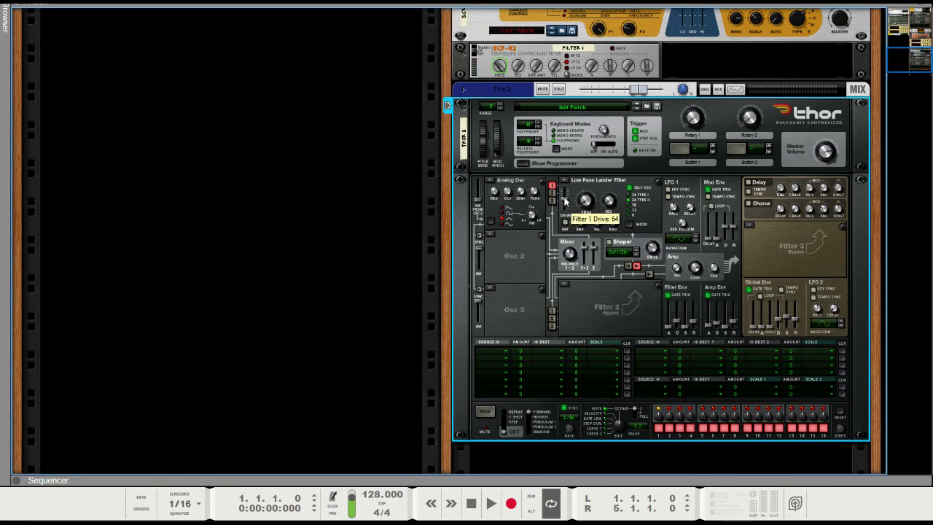
{"action": "left_click_drag", "start_coordinate": [564, 200], "coordinate": [568, 196]}
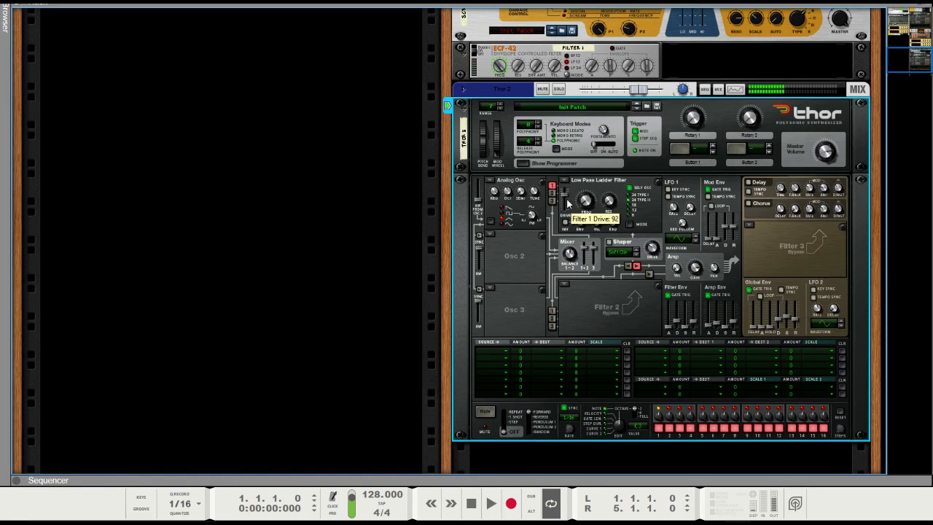
Add a BV512 Digital Vocoder below the new Thor and set its band count to 4 bands.
{"action": "scroll", "coordinate": [524, 359], "scroll_direction": "down", "scroll_amount": 3}
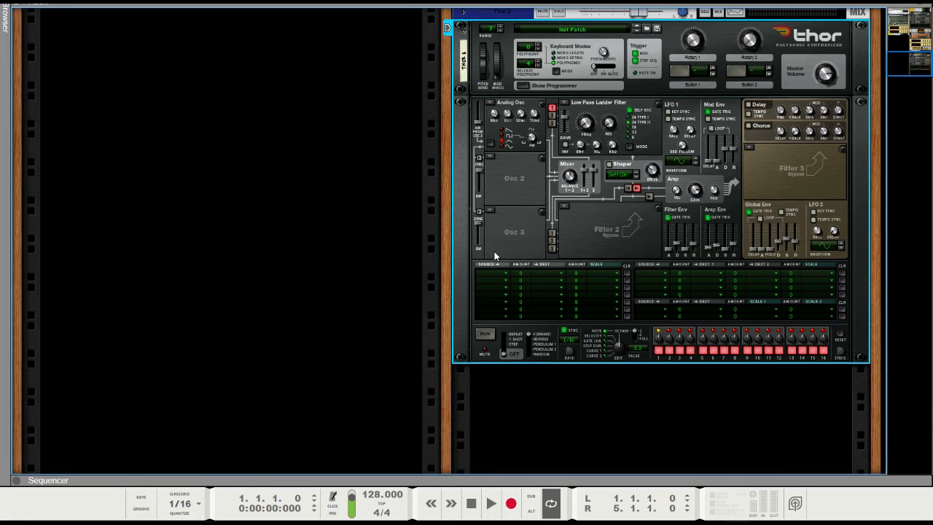
{"action": "key", "text": "F3"}
{"action": "left_click", "coordinate": [44, 77]}
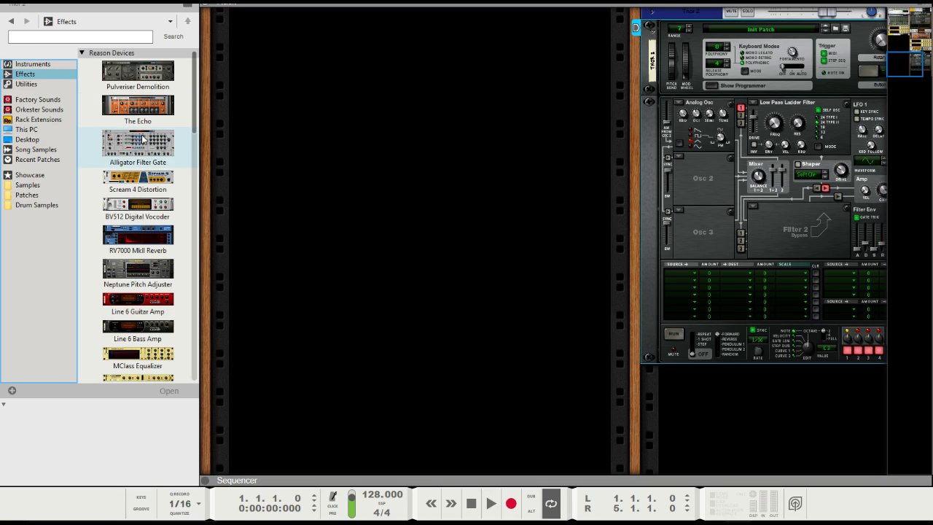
{"action": "double_click", "coordinate": [157, 215]}
{"action": "key", "text": "F3"}
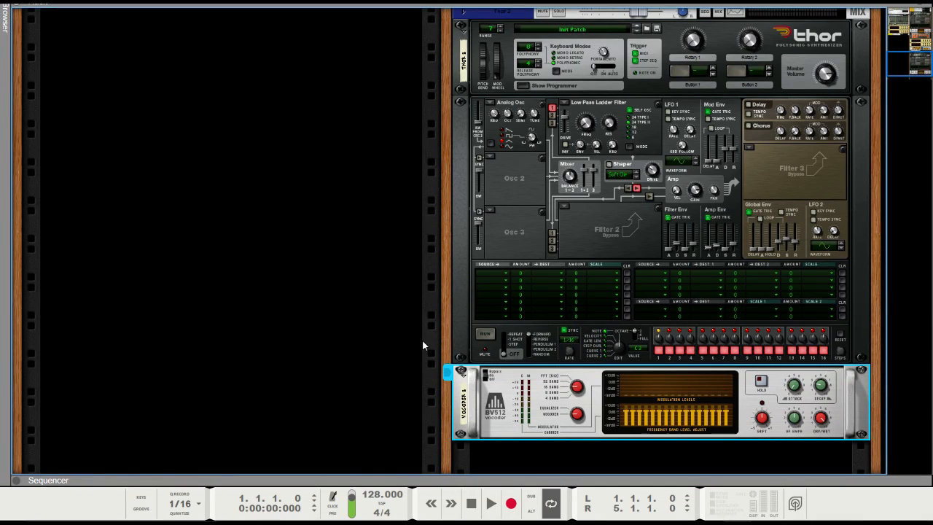
{"action": "scroll", "coordinate": [545, 394], "scroll_direction": "down", "scroll_amount": 4}
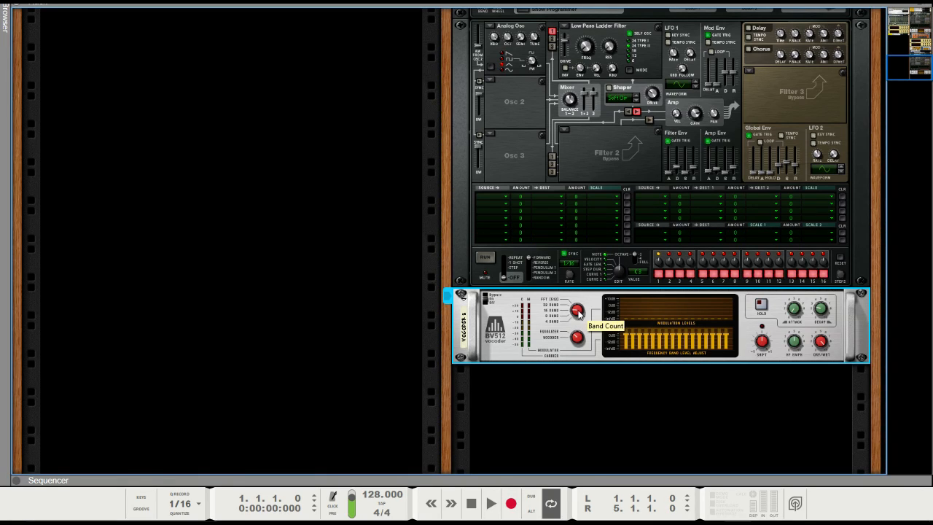
{"action": "left_click_drag", "start_coordinate": [578, 312], "coordinate": [592, 344]}
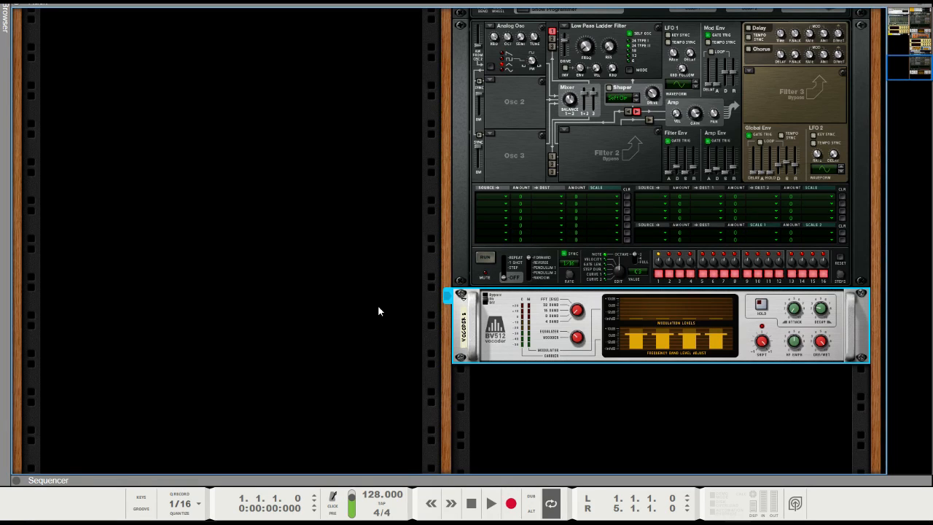
{"action": "scroll", "coordinate": [381, 306], "scroll_direction": "up", "scroll_amount": 1}
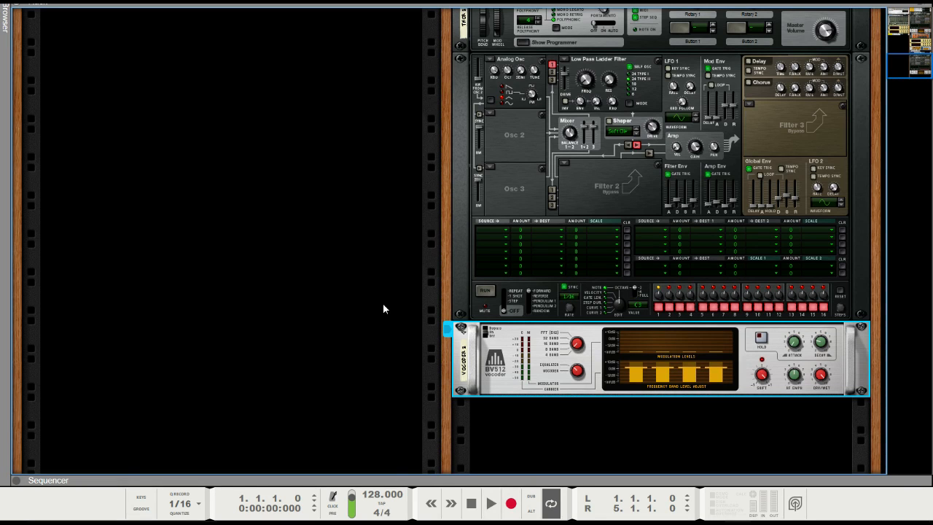
{"action": "scroll", "coordinate": [383, 302], "scroll_direction": "down", "scroll_amount": 1}
{"action": "scroll", "coordinate": [383, 303], "scroll_direction": "up", "scroll_amount": 1}
{"action": "scroll", "coordinate": [384, 302], "scroll_direction": "down", "scroll_amount": 1}
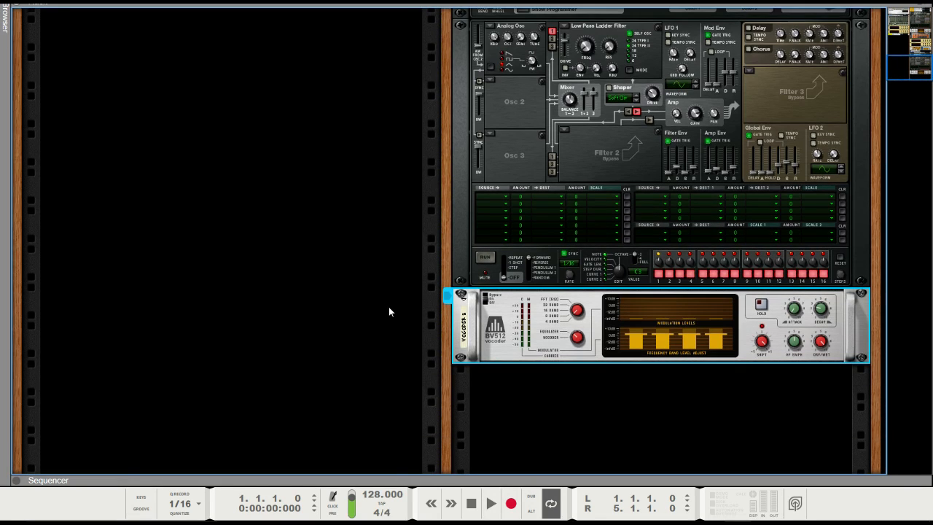
{"action": "scroll", "coordinate": [391, 311], "scroll_direction": "up", "scroll_amount": 1}
{"action": "scroll", "coordinate": [392, 312], "scroll_direction": "down", "scroll_amount": 1}
{"action": "scroll", "coordinate": [392, 313], "scroll_direction": "up", "scroll_amount": 1}
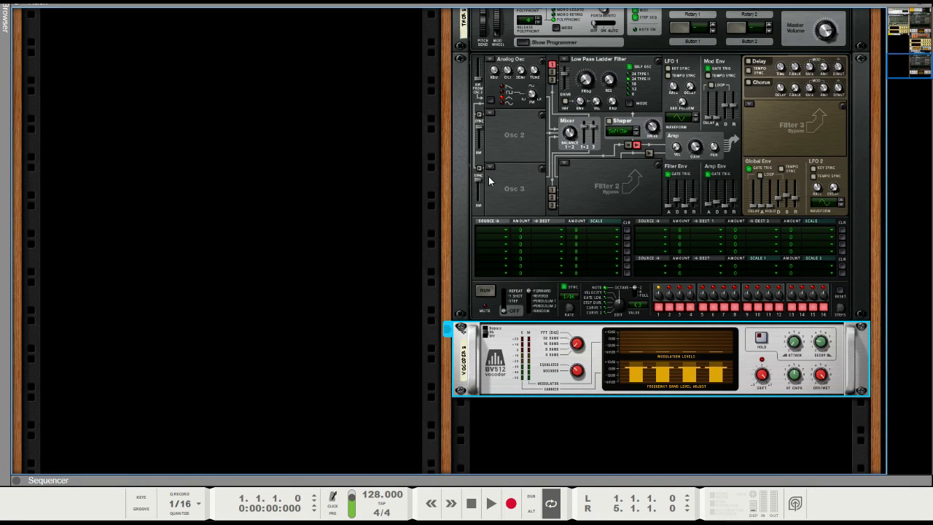
{"action": "scroll", "coordinate": [326, 292], "scroll_direction": "down", "scroll_amount": 1}
{"action": "scroll", "coordinate": [325, 292], "scroll_direction": "up", "scroll_amount": 1}
{"action": "scroll", "coordinate": [325, 292], "scroll_direction": "down", "scroll_amount": 1}
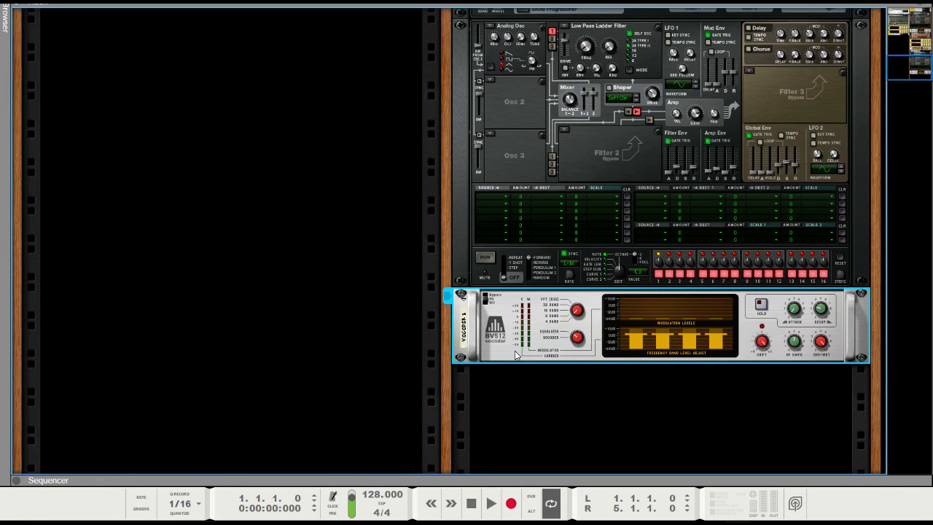
Adjust the vocoder's frequency band levels, lowering band 2 and raising band 4.
{"action": "left_click", "coordinate": [585, 395]}
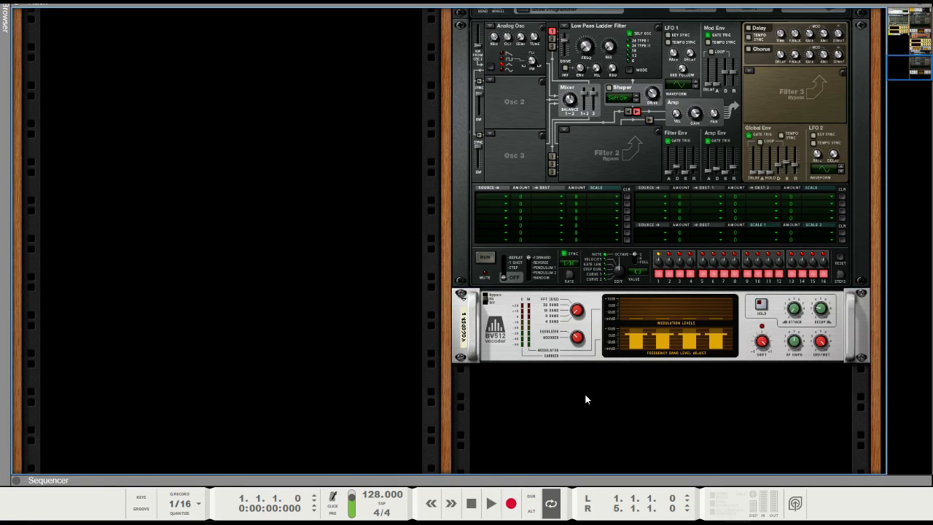
{"action": "left_click", "coordinate": [635, 341]}
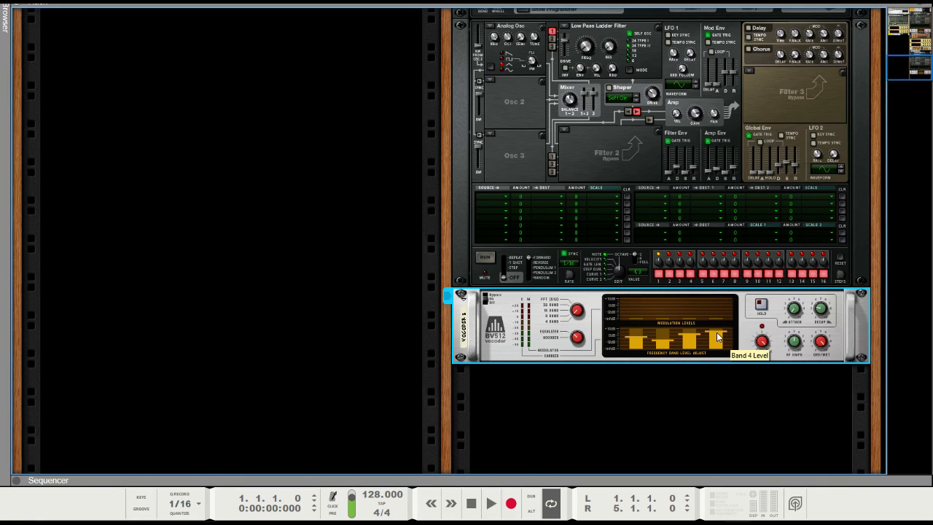
Bypass the BV512 vocoder and re-enable it to compare the sound with and without it.
{"action": "left_click", "coordinate": [718, 419]}
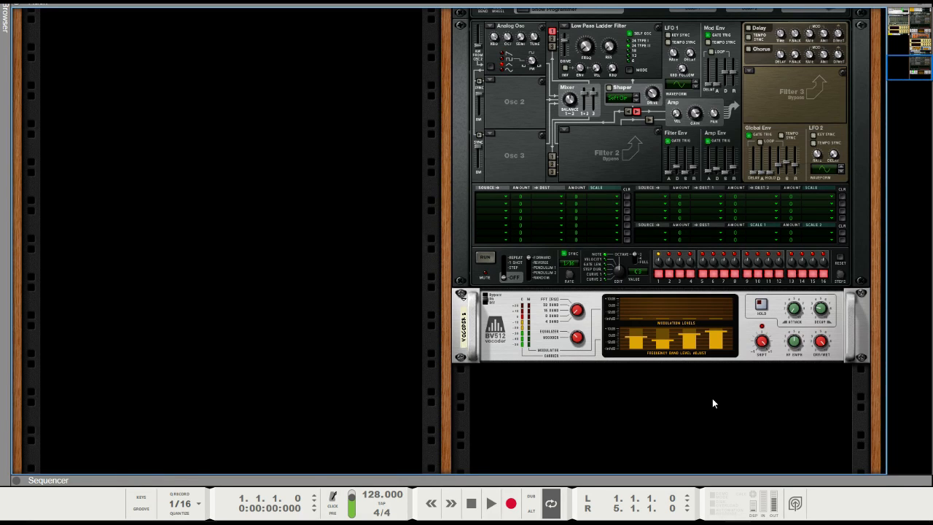
{"action": "left_click", "coordinate": [488, 297]}
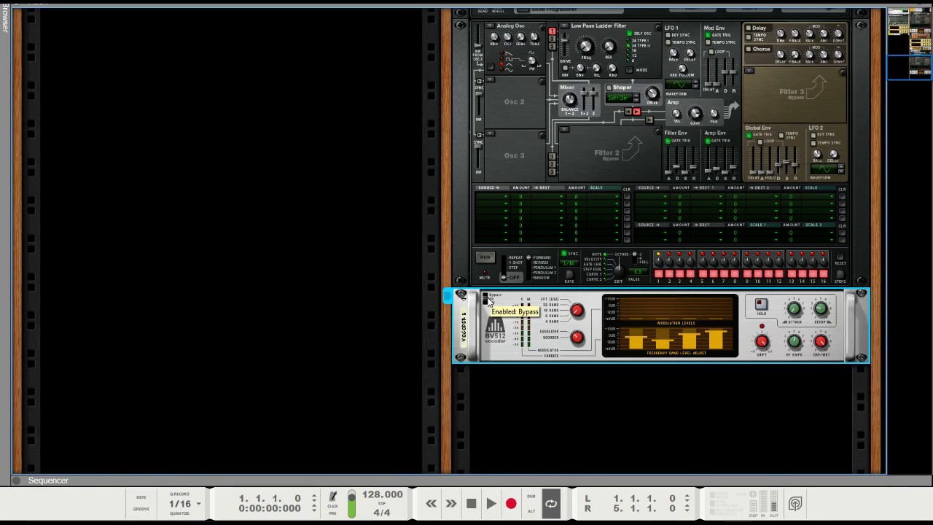
{"action": "left_click", "coordinate": [488, 298]}
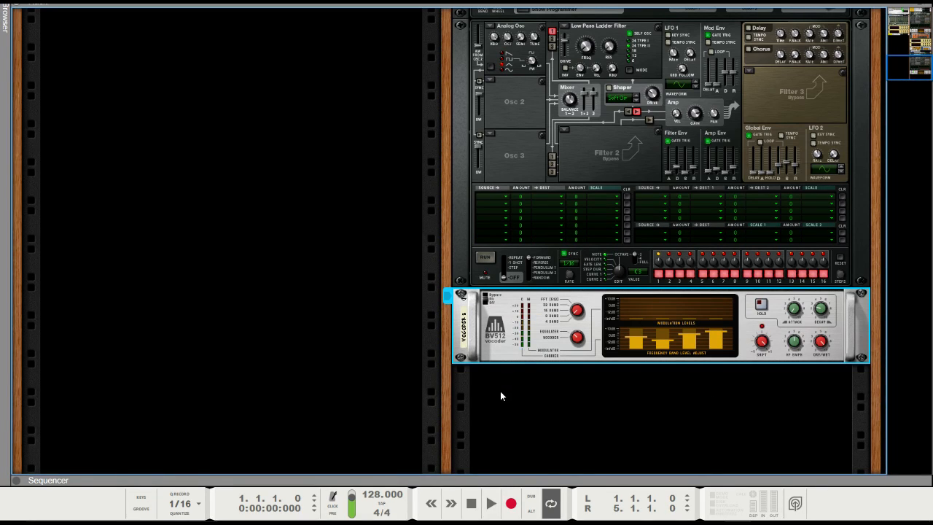
Add The Echo delay effect directly below the BV512 vocoder.
{"action": "scroll", "coordinate": [500, 394], "scroll_direction": "up", "scroll_amount": 1}
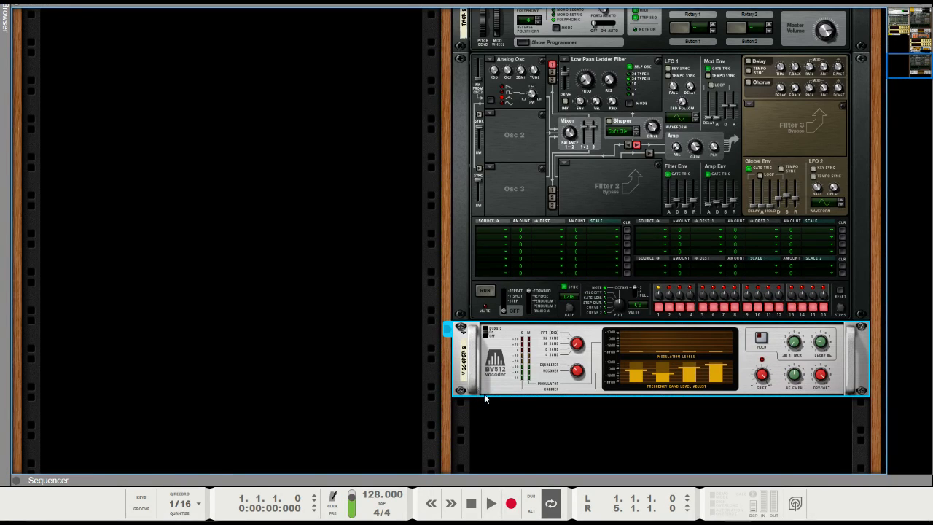
{"action": "key", "text": "F3"}
{"action": "double_click", "coordinate": [119, 115]}
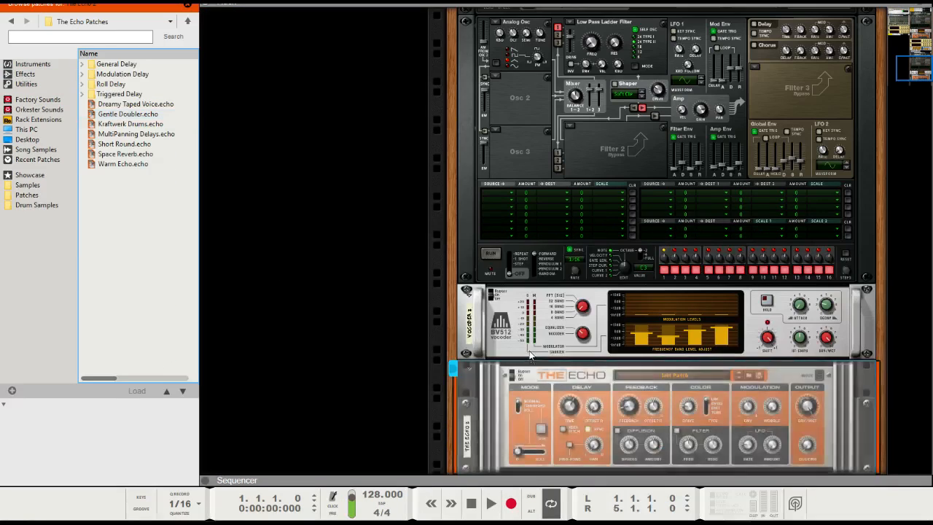
{"action": "key", "text": "F3"}
{"action": "scroll", "coordinate": [650, 408], "scroll_direction": "down", "scroll_amount": 3}
{"action": "left_click", "coordinate": [650, 425]}
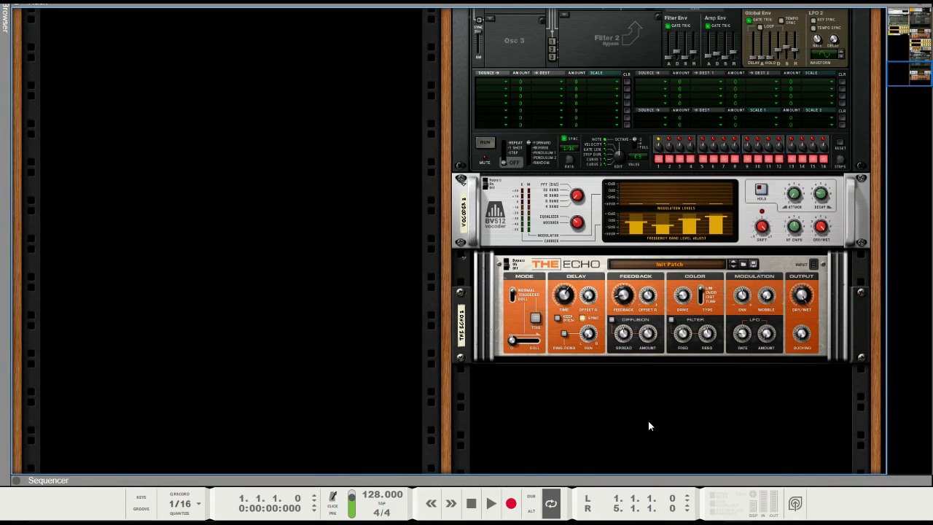
Lower The Echo's dry/wet mix and fine-tune its feedback amount.
{"action": "left_click_drag", "start_coordinate": [802, 295], "coordinate": [807, 328]}
{"action": "left_click_drag", "start_coordinate": [803, 294], "coordinate": [803, 297]}
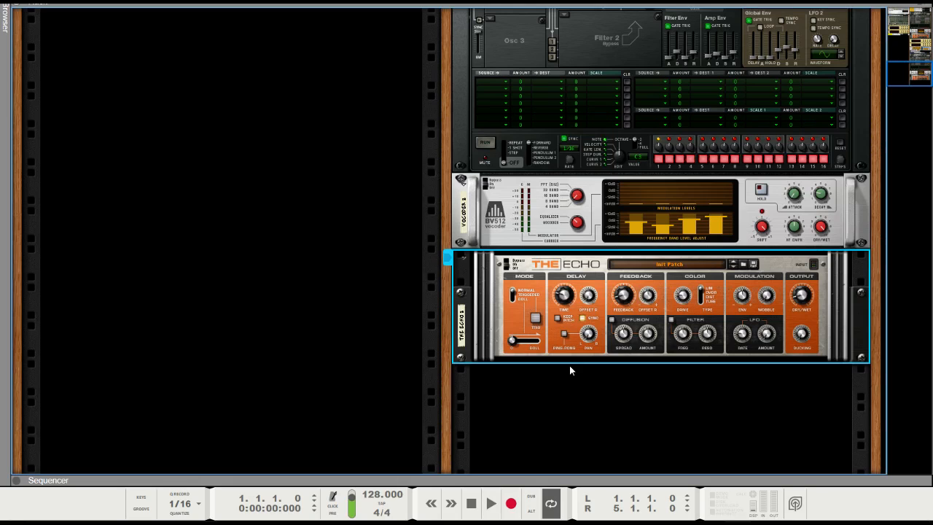
{"action": "left_click_drag", "start_coordinate": [628, 299], "coordinate": [628, 297]}
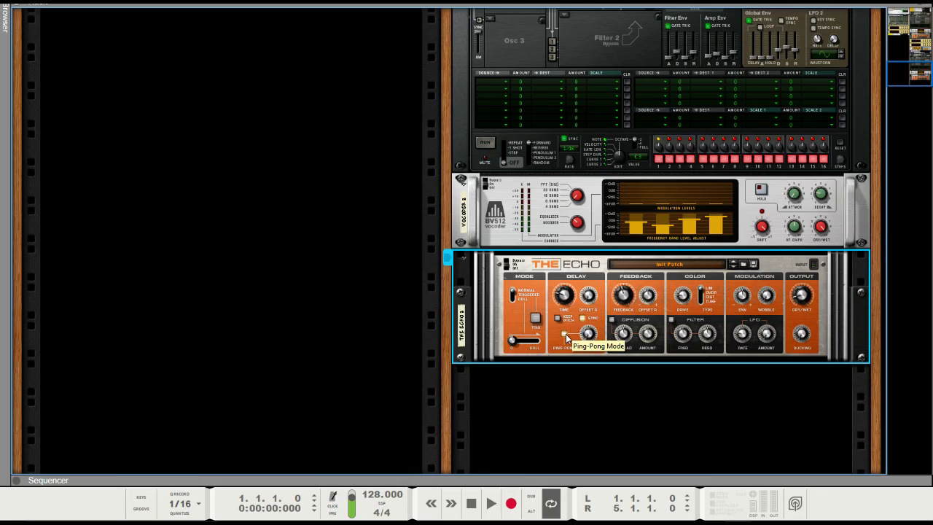
Enable ping-pong mode in The Echo's delay section and adjust the ping-pong pan.
{"action": "left_click_drag", "start_coordinate": [588, 335], "coordinate": [593, 341]}
{"action": "mouse_move", "coordinate": [590, 339]}
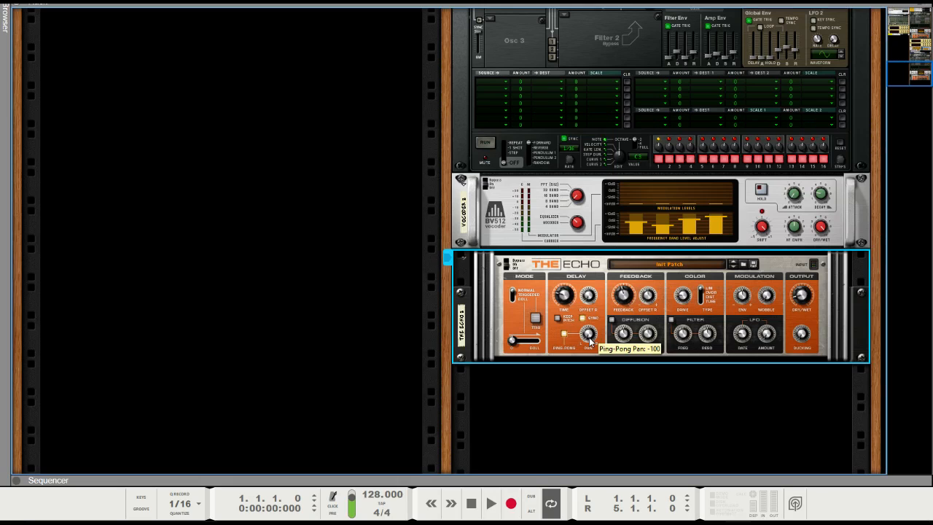
{"action": "mouse_move", "coordinate": [590, 337]}
{"action": "left_mouse_down"}
{"action": "mouse_move", "coordinate": [593, 328]}
{"action": "mouse_move", "coordinate": [593, 337]}
{"action": "left_mouse_up"}
{"action": "left_click", "coordinate": [585, 381]}
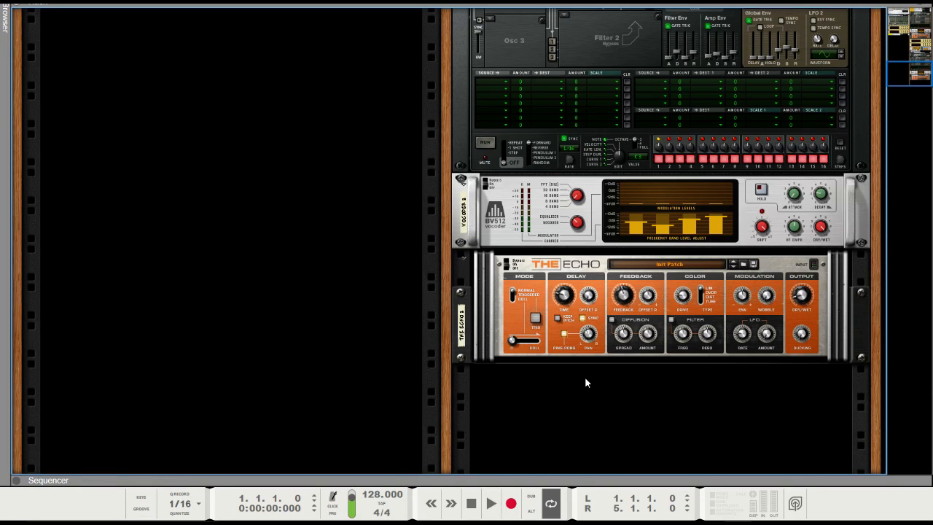
Enable the filter on The Echo and adjust its filter frequency.
{"action": "scroll", "coordinate": [585, 376], "scroll_direction": "up", "scroll_amount": 2}
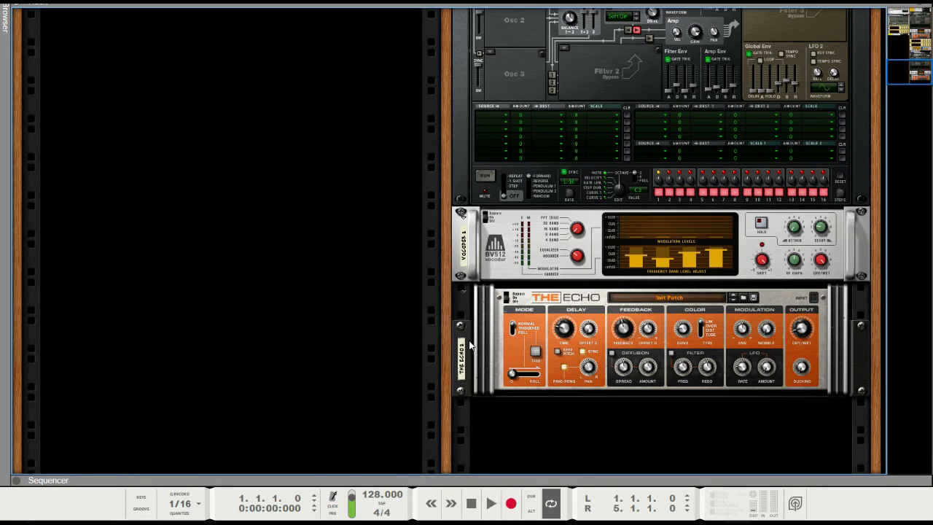
{"action": "scroll", "coordinate": [474, 345], "scroll_direction": "down", "scroll_amount": 2}
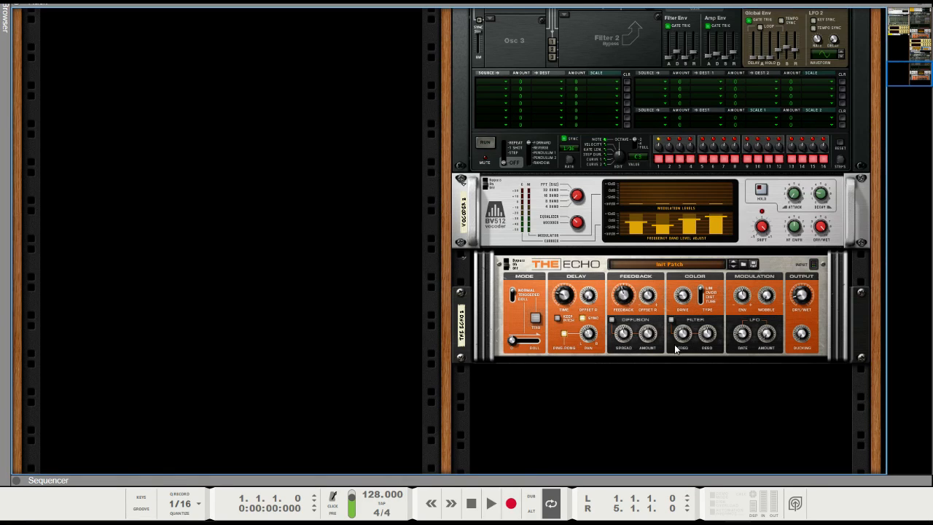
{"action": "left_click", "coordinate": [672, 320]}
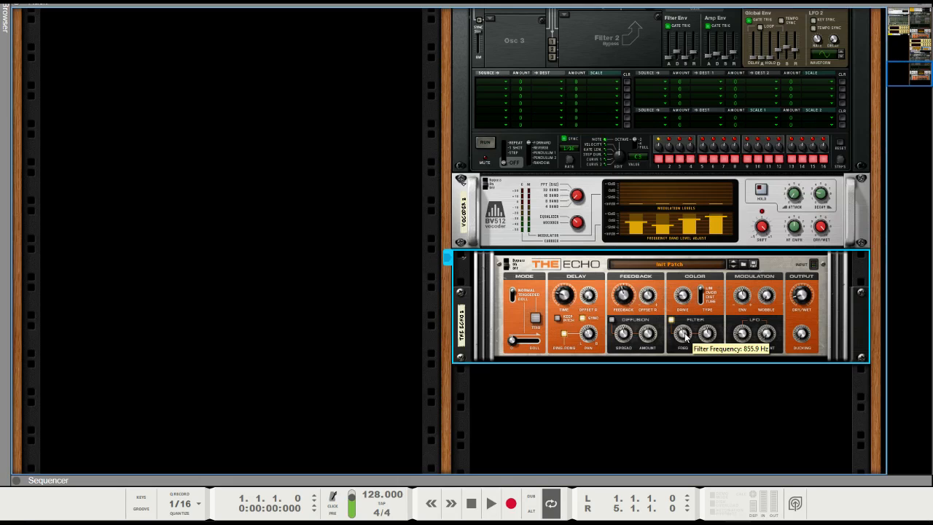
{"action": "scroll", "coordinate": [686, 336], "scroll_direction": "down", "scroll_amount": 2}
{"action": "scroll", "coordinate": [684, 338], "scroll_direction": "down", "scroll_amount": 2}
{"action": "scroll", "coordinate": [683, 341], "scroll_direction": "up", "scroll_amount": 10}
{"action": "scroll", "coordinate": [693, 333], "scroll_direction": "up", "scroll_amount": 15}
{"action": "scroll", "coordinate": [686, 337], "scroll_direction": "down", "scroll_amount": 2}
{"action": "left_click_drag", "start_coordinate": [689, 340], "coordinate": [682, 361]}
{"action": "mouse_move", "coordinate": [685, 334]}
{"action": "left_mouse_down"}
{"action": "mouse_move", "coordinate": [689, 315]}
{"action": "mouse_move", "coordinate": [687, 335]}
{"action": "left_mouse_up"}
Add an MClass Equalizer below The Echo.
{"action": "scroll", "coordinate": [533, 396], "scroll_direction": "up", "scroll_amount": 3}
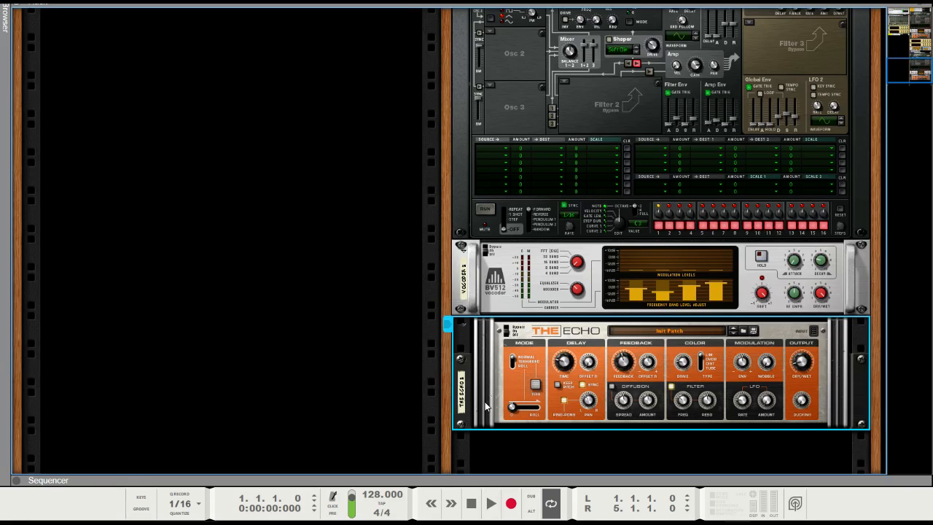
{"action": "key", "text": "F3"}
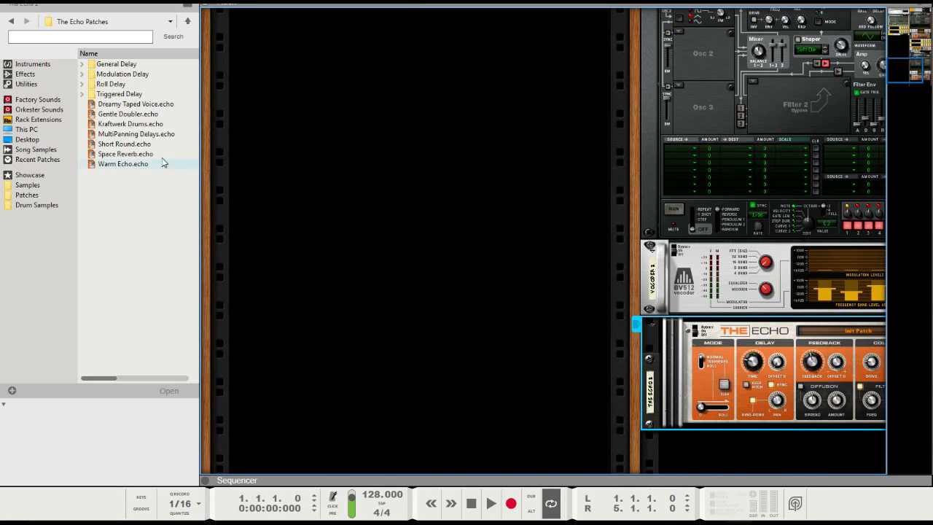
{"action": "left_click", "coordinate": [55, 75]}
{"action": "scroll", "coordinate": [166, 299], "scroll_direction": "down", "scroll_amount": 2}
{"action": "double_click", "coordinate": [157, 299]}
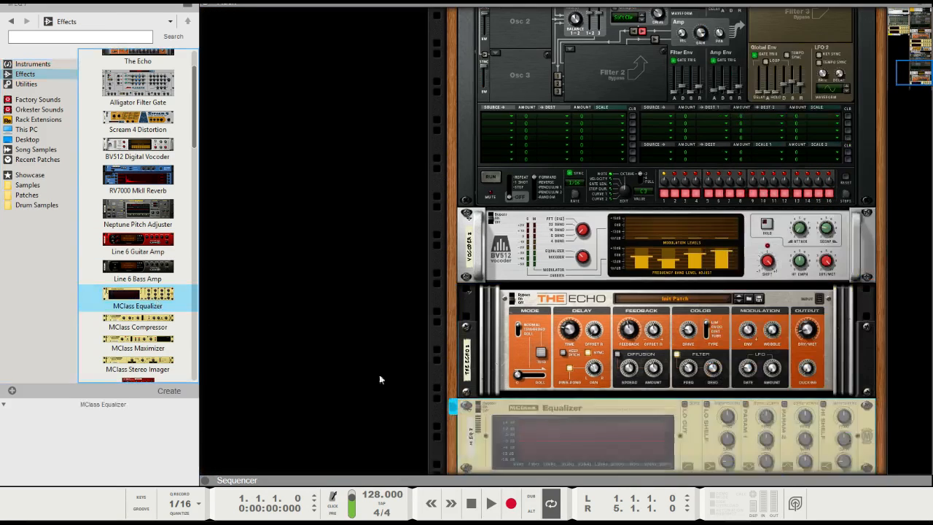
{"action": "key", "text": "F3"}
{"action": "scroll", "coordinate": [602, 379], "scroll_direction": "up", "scroll_amount": 1}
{"action": "scroll", "coordinate": [627, 391], "scroll_direction": "down", "scroll_amount": 1}
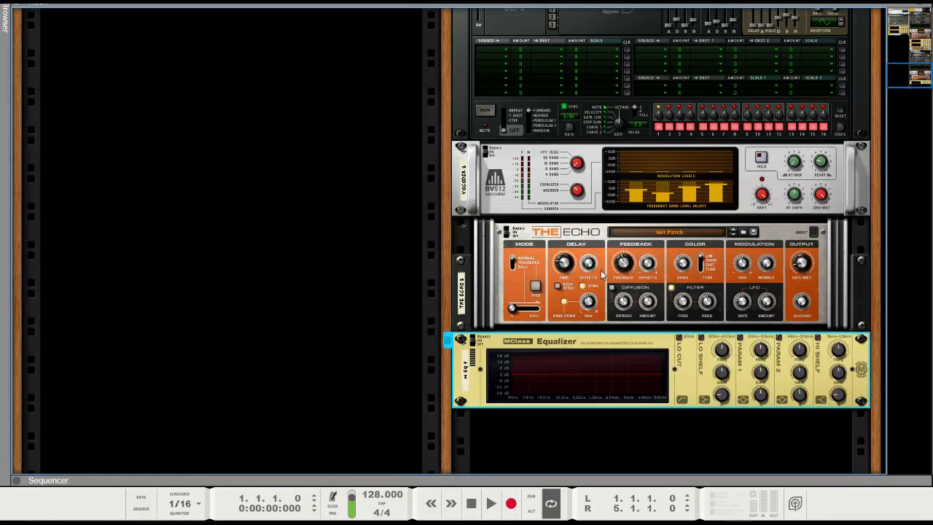
{"action": "scroll", "coordinate": [572, 324], "scroll_direction": "up", "scroll_amount": 1}
{"action": "scroll", "coordinate": [576, 332], "scroll_direction": "down", "scroll_amount": 2}
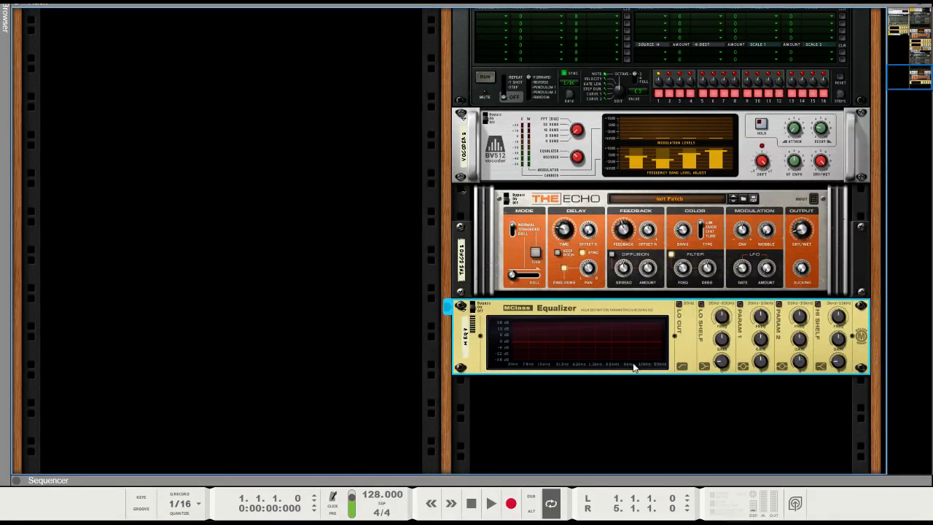
Enable the new equalizer's Parametric 1 band, lower its frequency and cut its gain to -15.4 dB.
{"action": "left_click", "coordinate": [740, 292]}
{"action": "left_click_drag", "start_coordinate": [762, 312], "coordinate": [763, 350]}
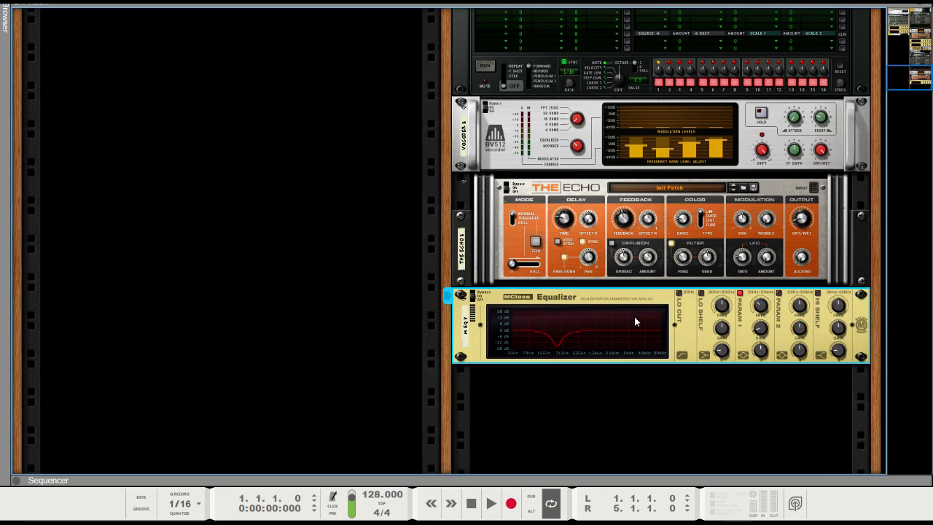
{"action": "scroll", "coordinate": [634, 317], "scroll_direction": "up", "scroll_amount": 1}
{"action": "scroll", "coordinate": [731, 369], "scroll_direction": "down", "scroll_amount": 1}
{"action": "mouse_move", "coordinate": [761, 335]}
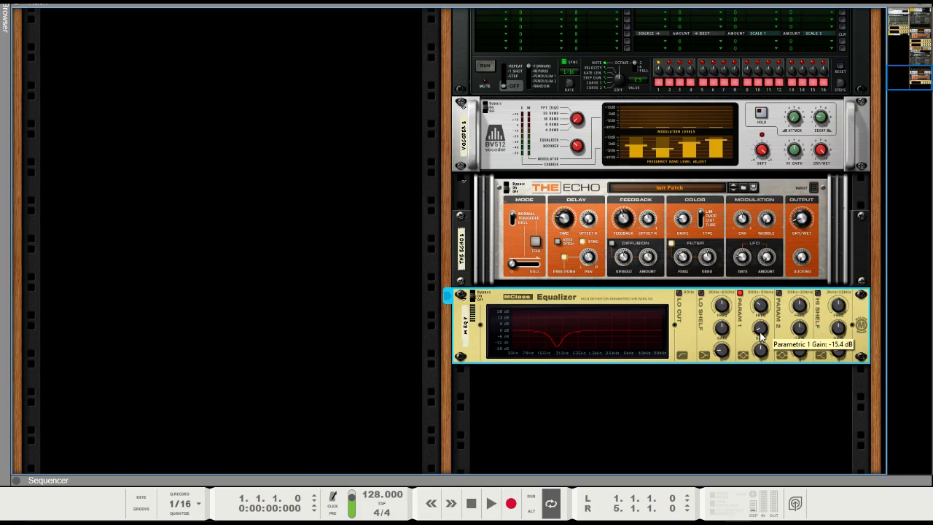
Compare the sound with Parametric 1 off and on, and set its gain to -13.1 dB.
{"action": "left_click", "coordinate": [741, 294]}
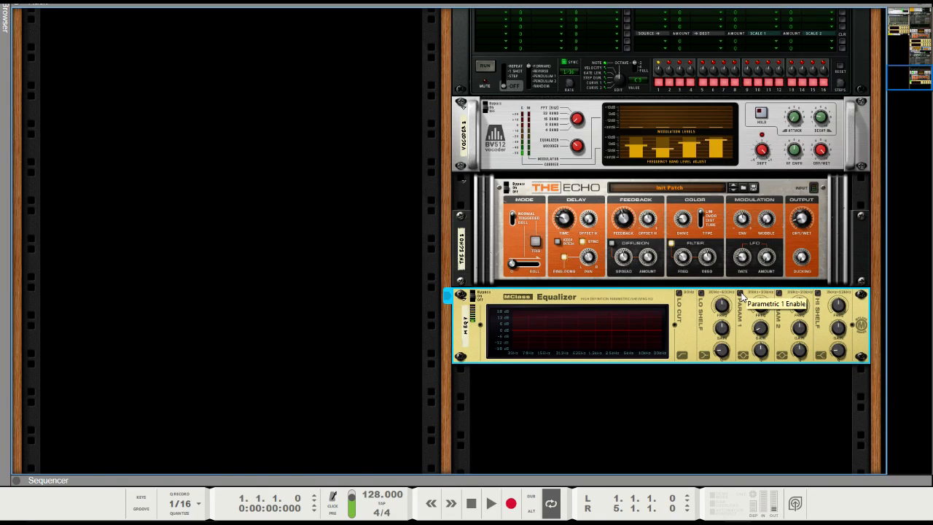
{"action": "left_click", "coordinate": [741, 294]}
{"action": "left_click_drag", "start_coordinate": [761, 337], "coordinate": [761, 334]}
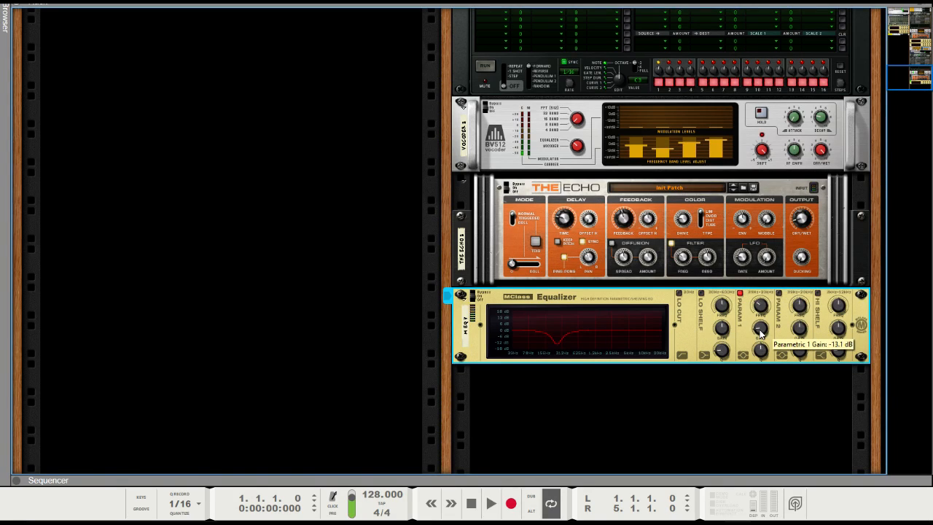
Enable the Parametric 2 band, shape a narrow cut with a Q of 8.9, and compare it off and on.
{"action": "left_click", "coordinate": [779, 293]}
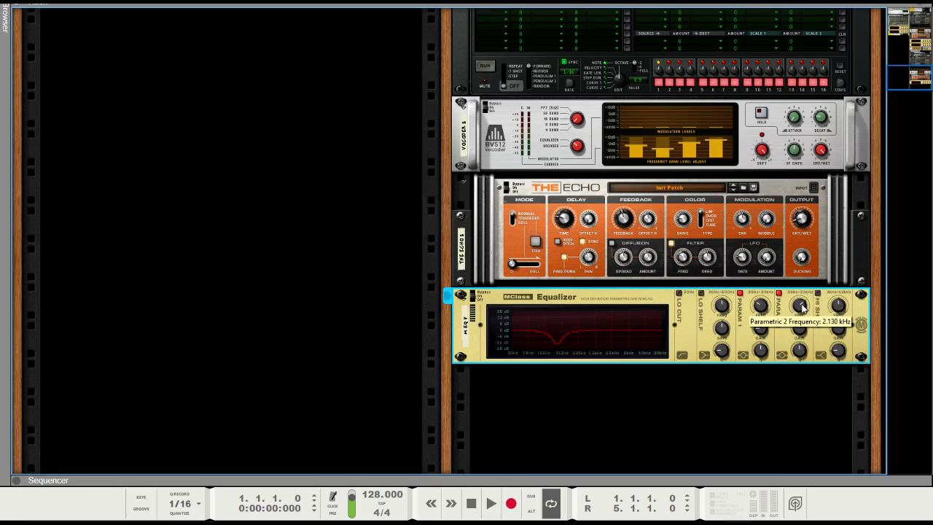
{"action": "scroll", "coordinate": [805, 309], "scroll_direction": "down", "scroll_amount": 2}
{"action": "left_click_drag", "start_coordinate": [801, 329], "coordinate": [801, 350]}
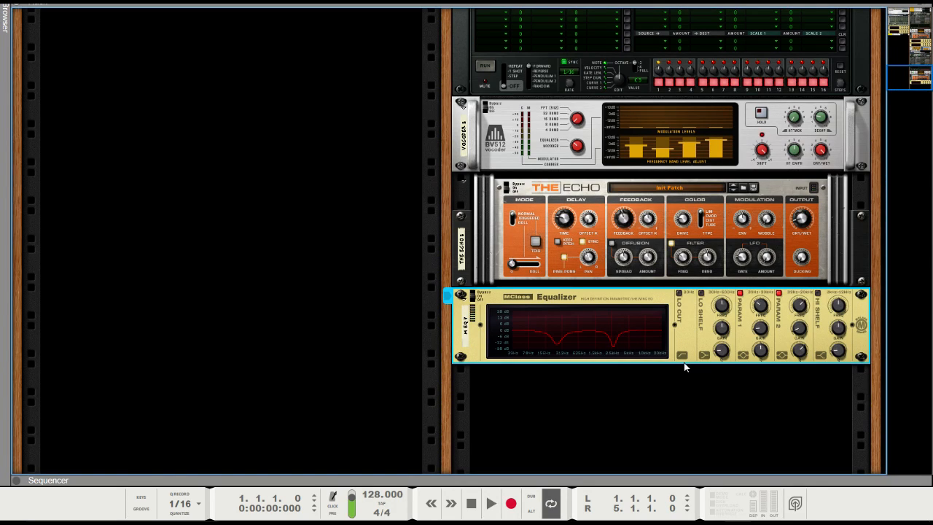
{"action": "left_click", "coordinate": [779, 292]}
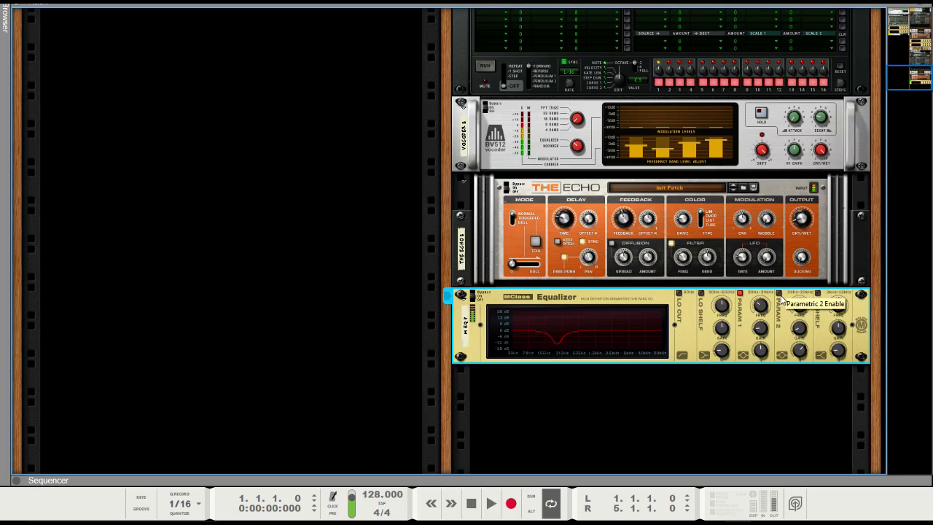
{"action": "left_click", "coordinate": [779, 293]}
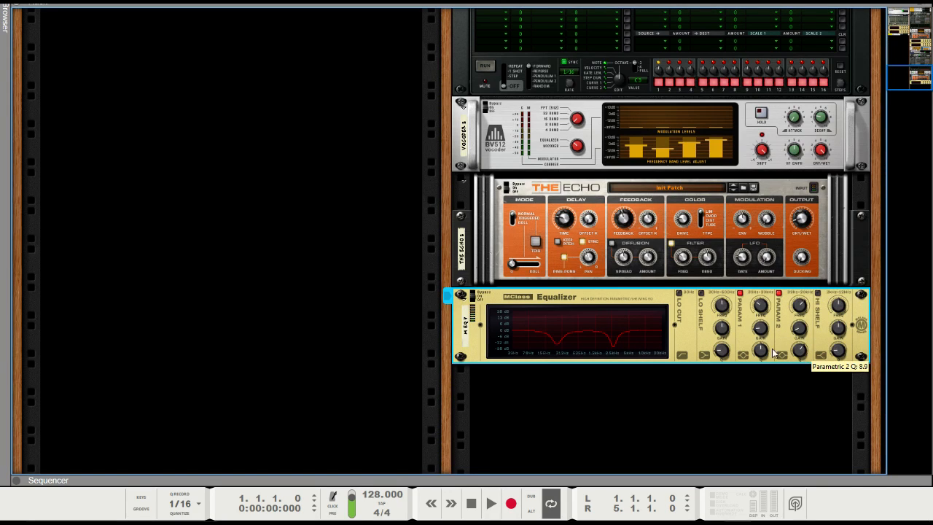
Add a second MClass Equalizer below the first one.
{"action": "key", "text": "F3"}
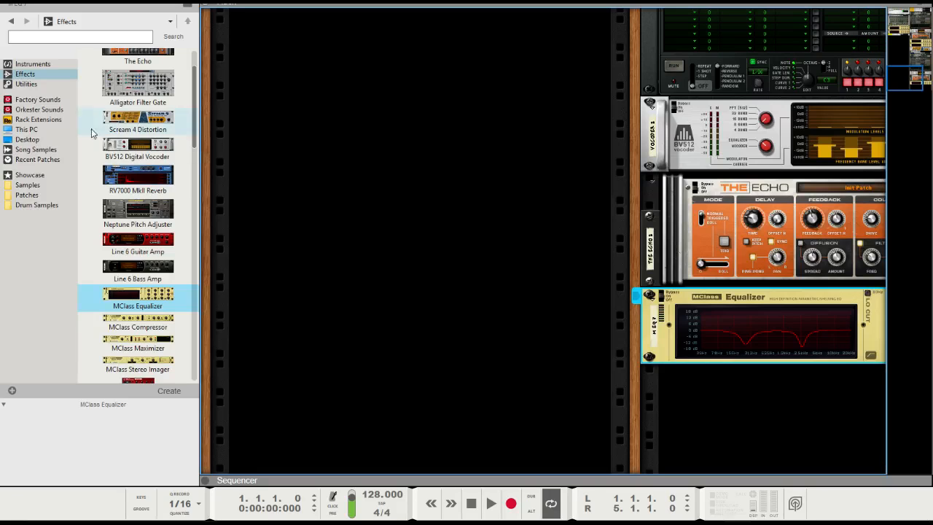
{"action": "double_click", "coordinate": [156, 297]}
{"action": "key", "text": "F3"}
{"action": "scroll", "coordinate": [715, 394], "scroll_direction": "down", "scroll_amount": 1}
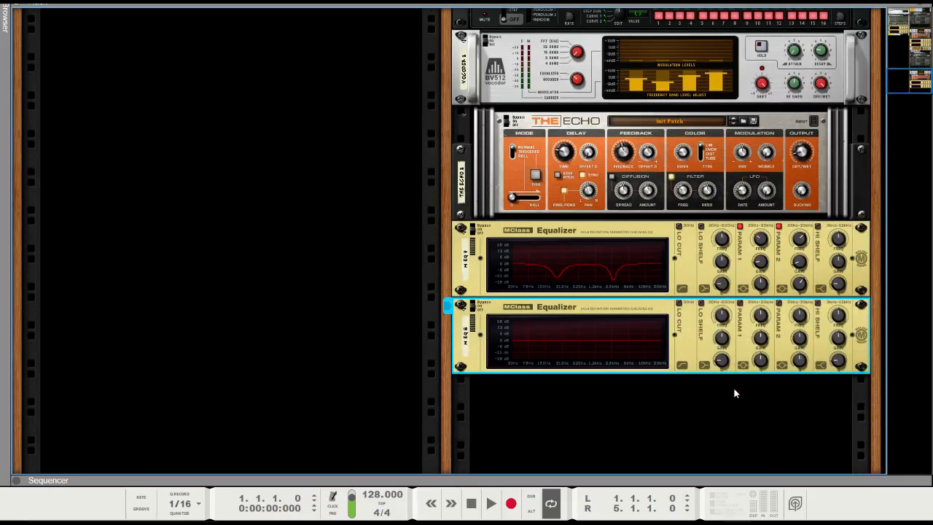
Enable Parametric 1 on the second equalizer, cut its gain to -12.6 dB at a lower frequency, and compare it off and on.
{"action": "left_click", "coordinate": [740, 303]}
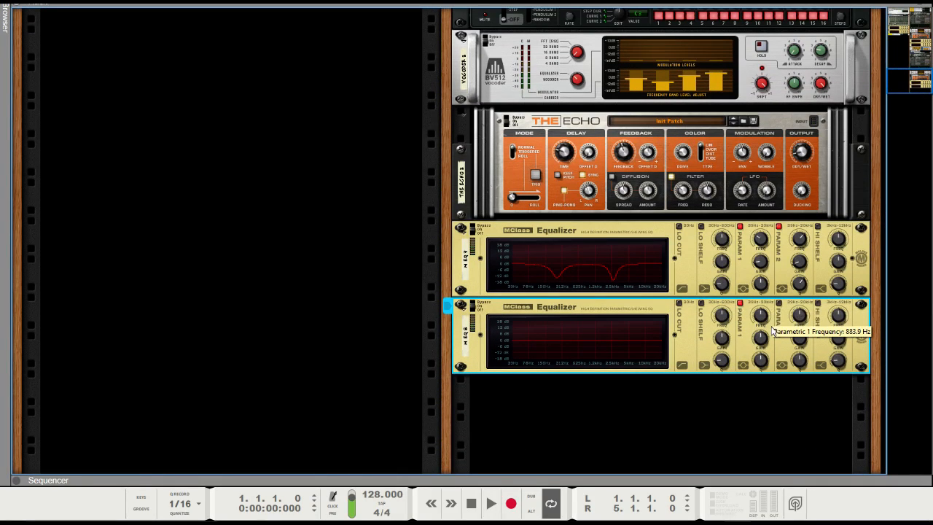
{"action": "left_click_drag", "start_coordinate": [761, 317], "coordinate": [759, 352]}
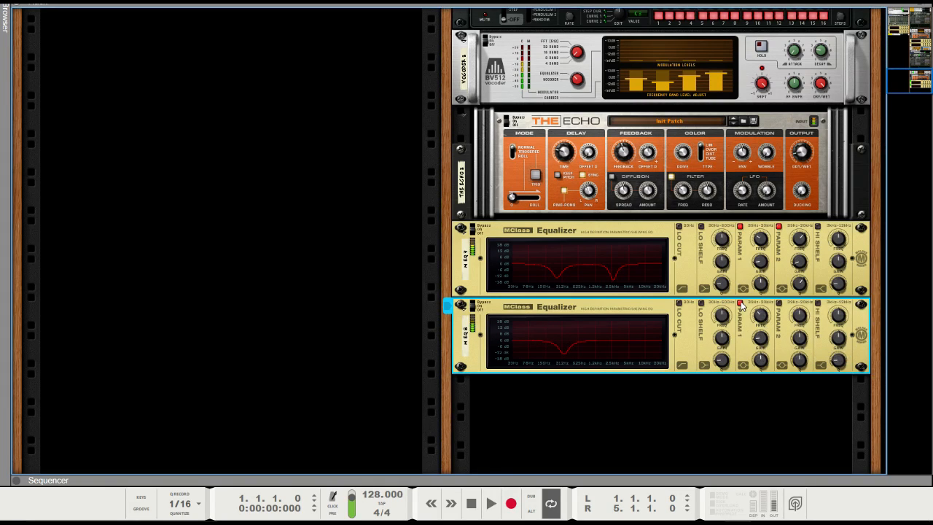
{"action": "left_click", "coordinate": [741, 303]}
{"action": "left_click", "coordinate": [742, 302]}
{"action": "left_click", "coordinate": [740, 304]}
{"action": "left_click", "coordinate": [740, 303]}
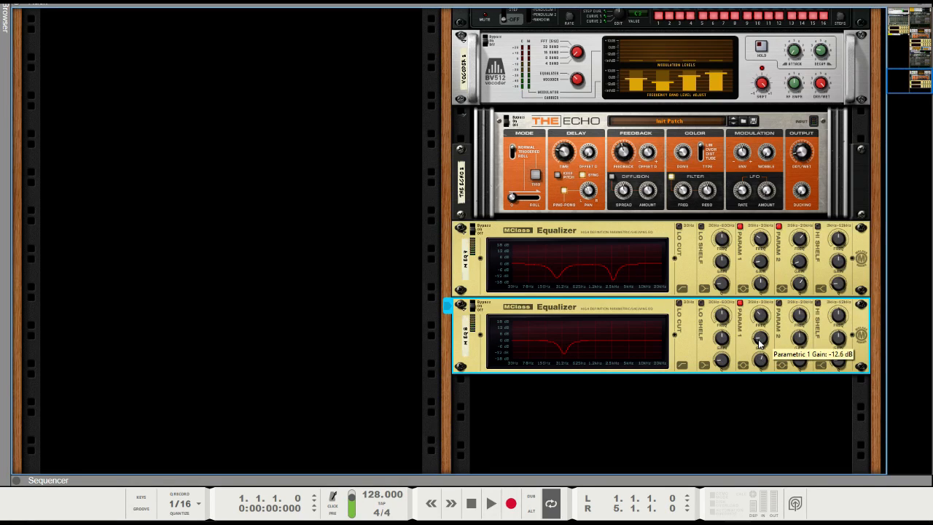
Enable the second equalizer's low shelf, cut its gain with a Q of 1.07, and adjust its frequency.
{"action": "left_click", "coordinate": [702, 306]}
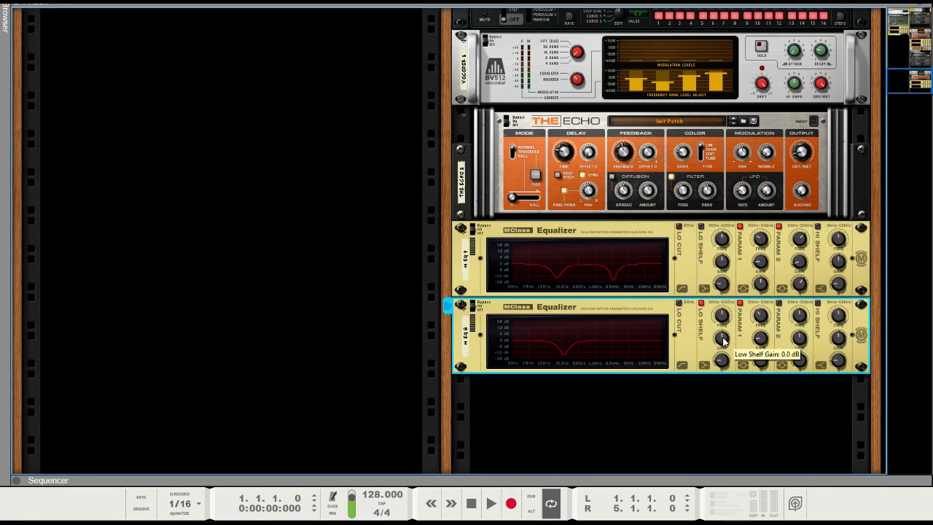
{"action": "left_click_drag", "start_coordinate": [724, 345], "coordinate": [724, 357]}
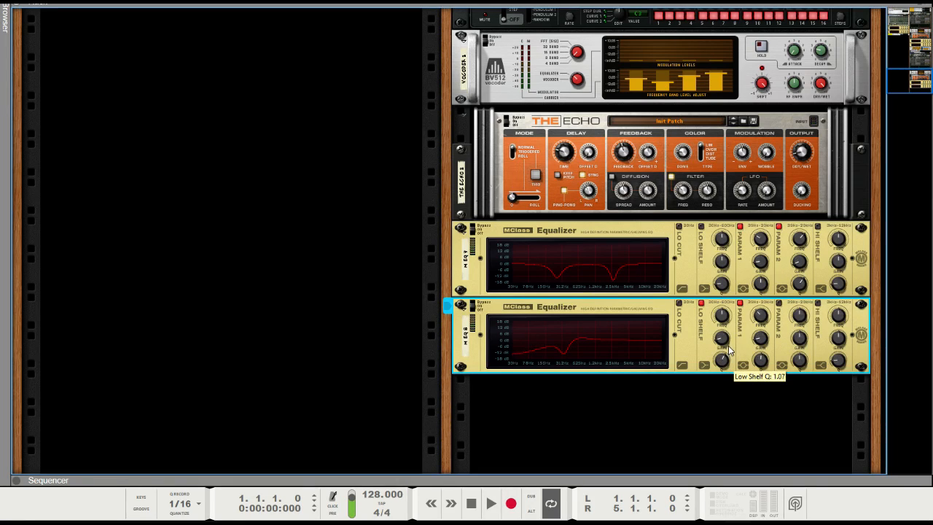
{"action": "left_click_drag", "start_coordinate": [725, 317], "coordinate": [725, 318]}
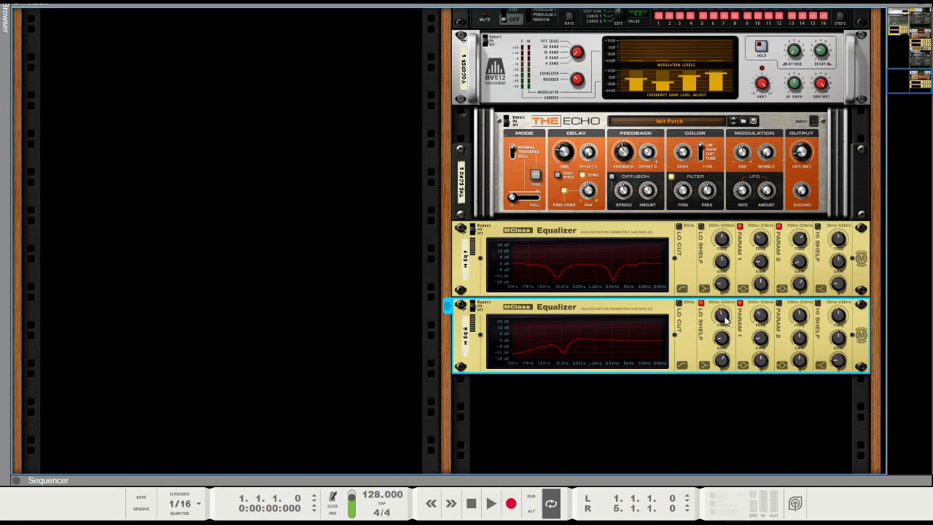
{"action": "mouse_move", "coordinate": [724, 315]}
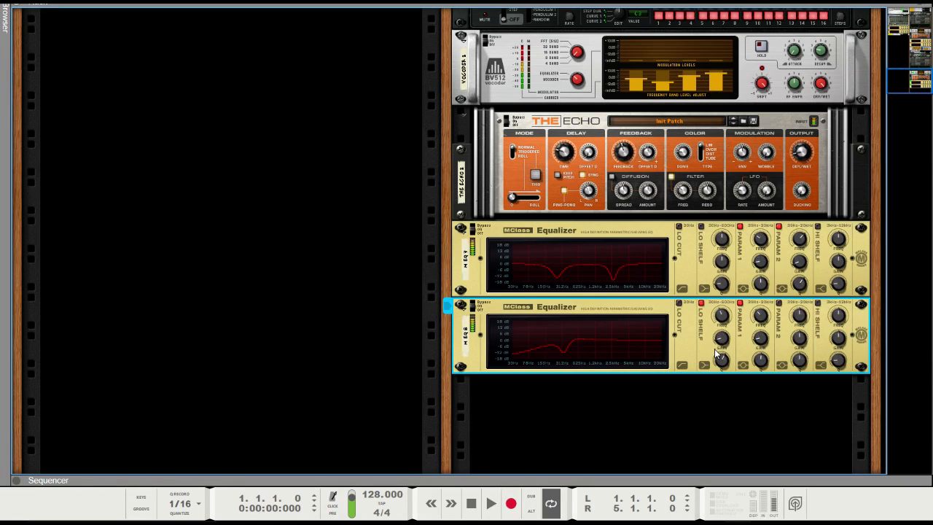
Add a Scream 4 Distortion below the second MClass Equalizer.
{"action": "mouse_move", "coordinate": [724, 342]}
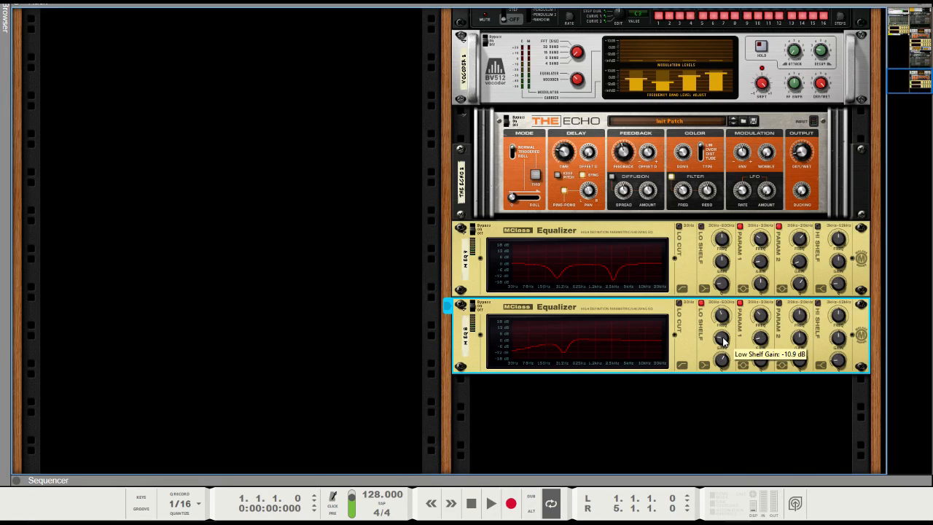
{"action": "left_click", "coordinate": [574, 415]}
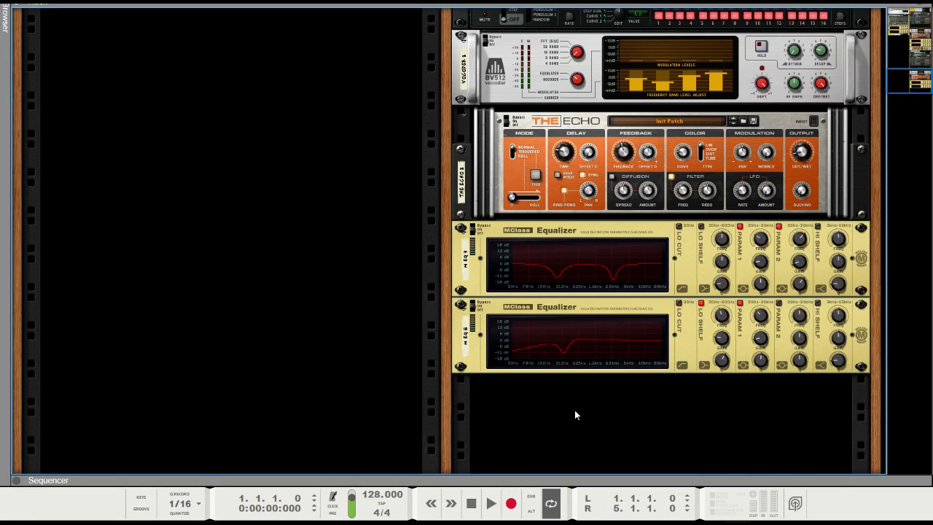
{"action": "left_click", "coordinate": [569, 348]}
{"action": "key", "text": "F3"}
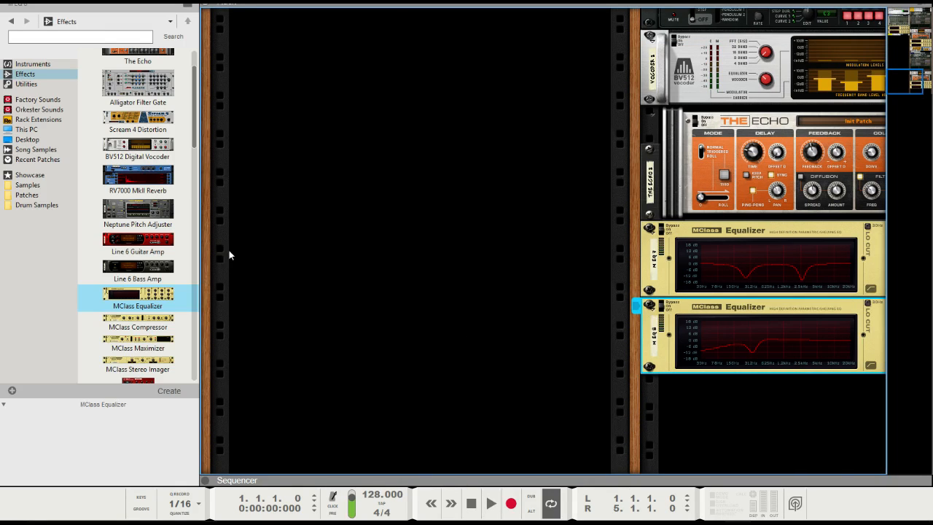
{"action": "double_click", "coordinate": [127, 126]}
{"action": "scroll", "coordinate": [452, 361], "scroll_direction": "down", "scroll_amount": 1}
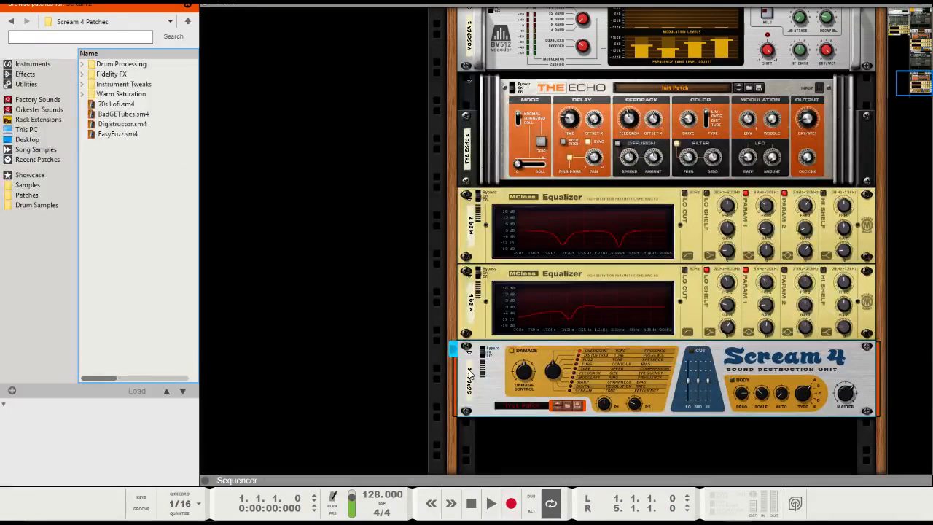
{"action": "key", "text": "F3"}
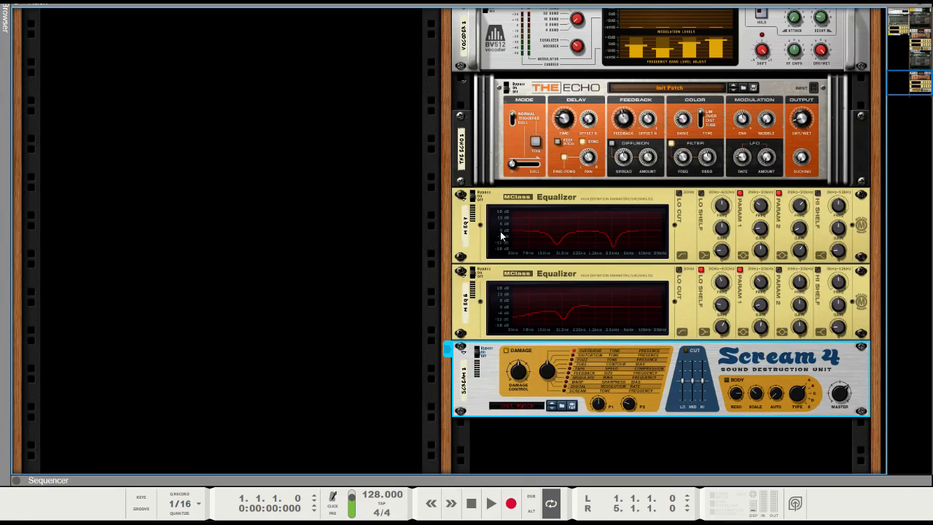
Set the Scream 4 damage type to Tape, adjust its damage control, and compare the sound with the unit bypassed.
{"action": "scroll", "coordinate": [404, 284], "scroll_direction": "down", "scroll_amount": 2}
{"action": "scroll", "coordinate": [412, 285], "scroll_direction": "up", "scroll_amount": 2}
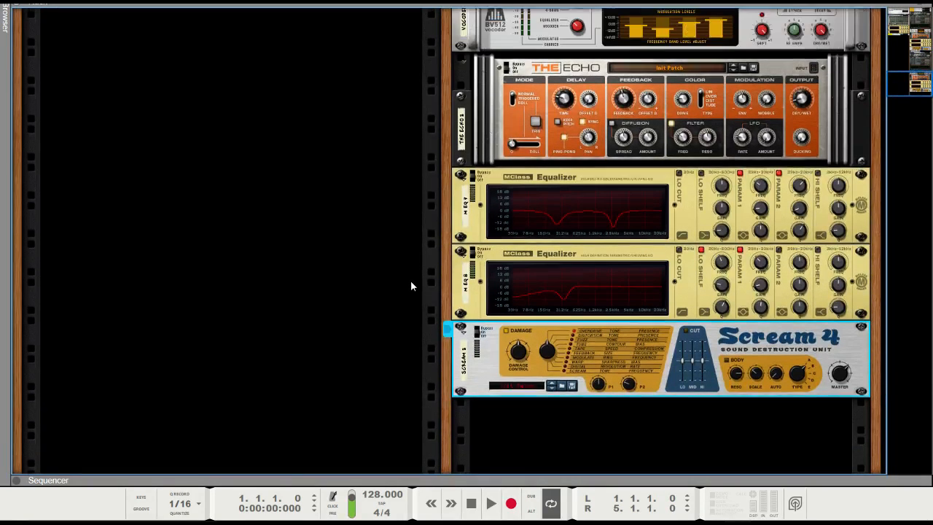
{"action": "scroll", "coordinate": [413, 286], "scroll_direction": "down", "scroll_amount": 1}
{"action": "scroll", "coordinate": [412, 339], "scroll_direction": "down", "scroll_amount": 1}
{"action": "scroll", "coordinate": [412, 339], "scroll_direction": "up", "scroll_amount": 1}
{"action": "left_click_drag", "start_coordinate": [516, 368], "coordinate": [517, 371]}
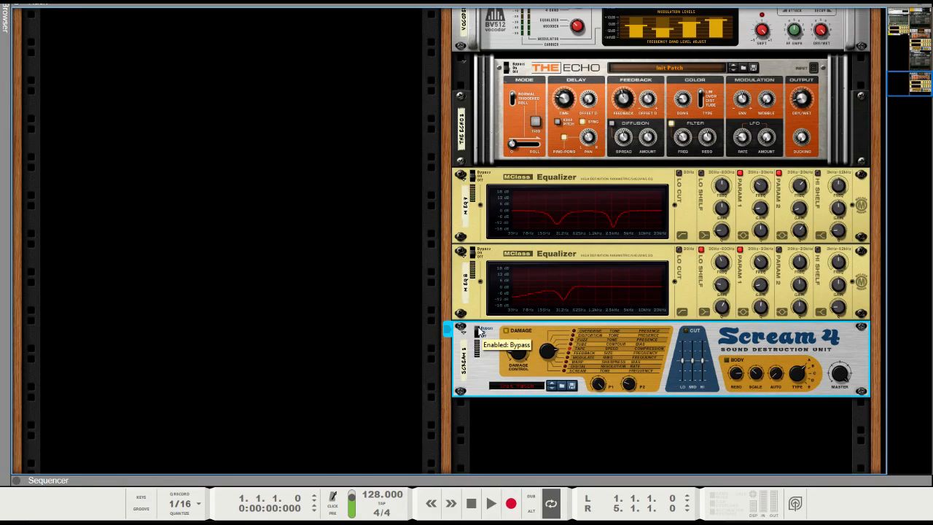
{"action": "left_click", "coordinate": [478, 333]}
{"action": "scroll", "coordinate": [456, 360], "scroll_direction": "up", "scroll_amount": 1}
{"action": "scroll", "coordinate": [460, 363], "scroll_direction": "down", "scroll_amount": 1}
{"action": "scroll", "coordinate": [473, 379], "scroll_direction": "up", "scroll_amount": 7}
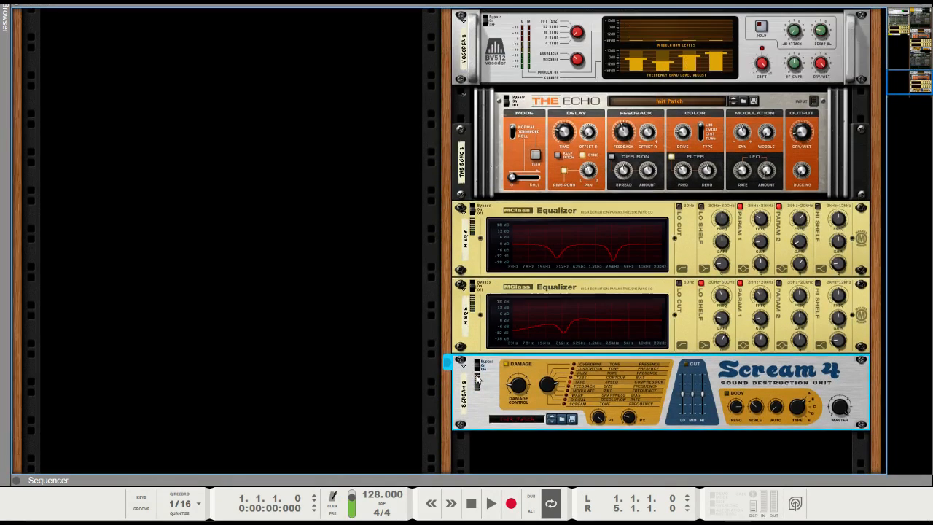
{"action": "scroll", "coordinate": [478, 379], "scroll_direction": "up", "scroll_amount": 5}
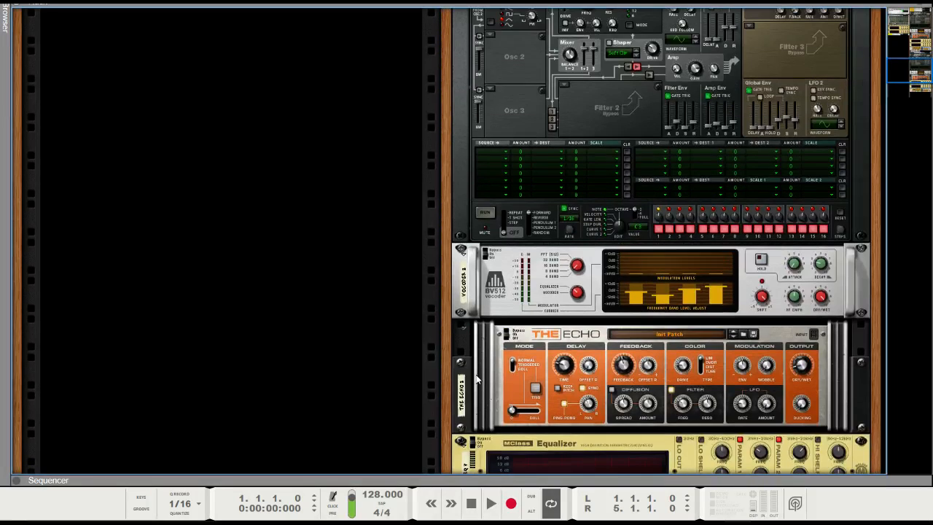
{"action": "scroll", "coordinate": [477, 379], "scroll_direction": "down", "scroll_amount": 10}
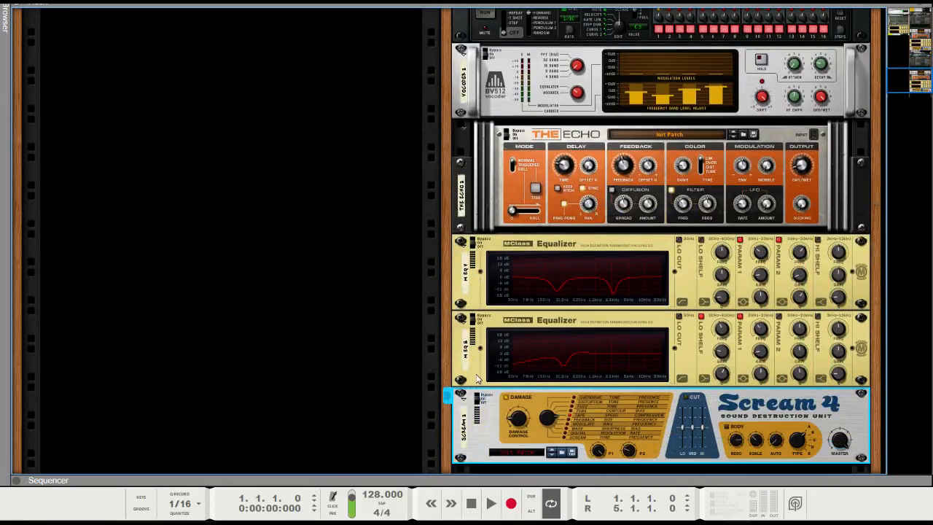
{"action": "scroll", "coordinate": [478, 379], "scroll_direction": "down", "scroll_amount": 3}
{"action": "left_click", "coordinate": [479, 405]}
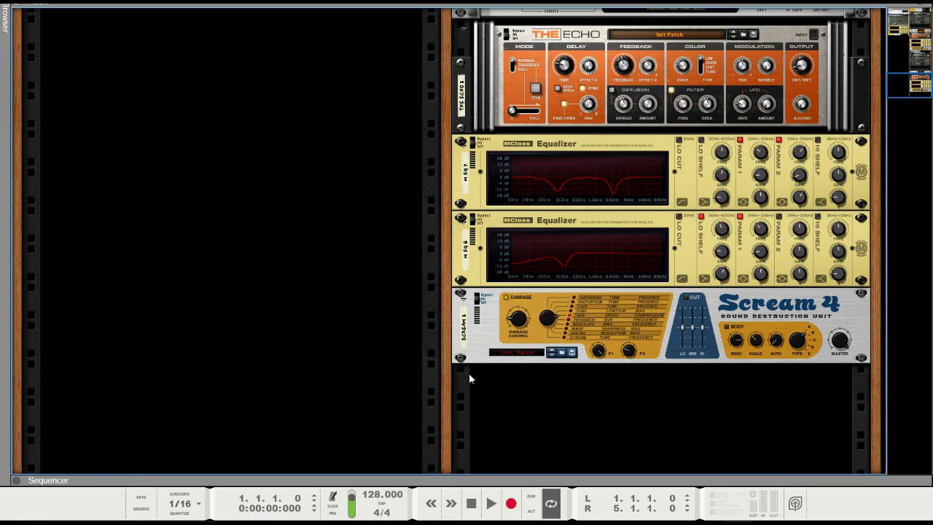
Add an ECF-42 Envelope Controlled Filter below the Scream 4.
{"action": "scroll", "coordinate": [467, 385], "scroll_direction": "up", "scroll_amount": 5}
{"action": "scroll", "coordinate": [467, 385], "scroll_direction": "down", "scroll_amount": 5}
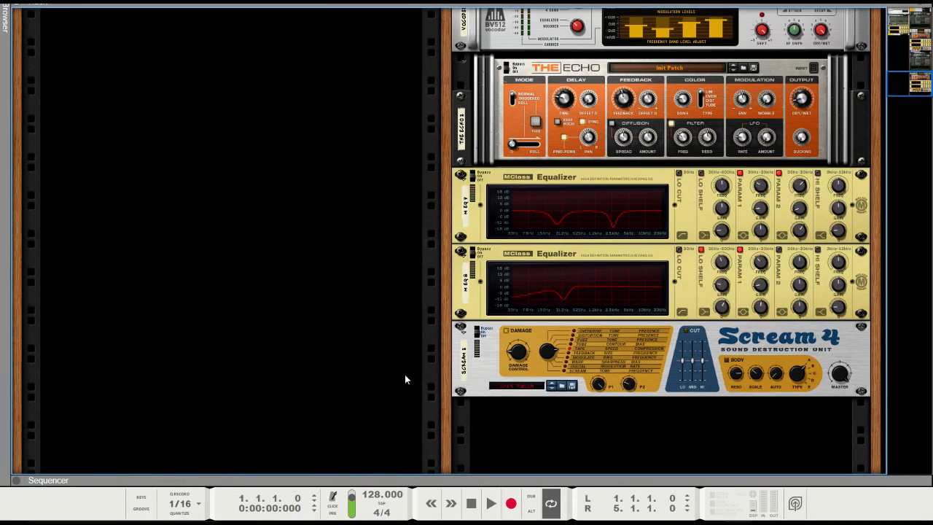
{"action": "scroll", "coordinate": [418, 394], "scroll_direction": "up", "scroll_amount": 10}
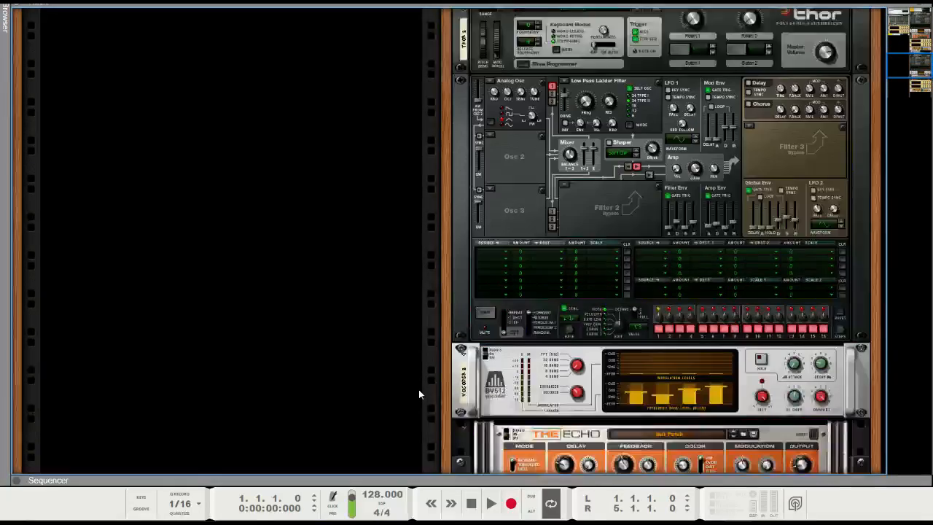
{"action": "scroll", "coordinate": [420, 393], "scroll_direction": "down", "scroll_amount": 12}
{"action": "double_click", "coordinate": [464, 346]}
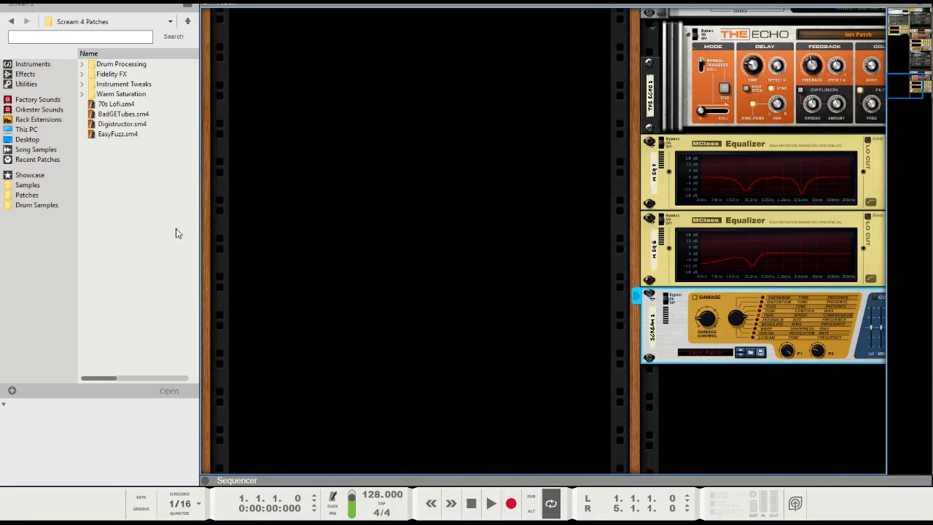
{"action": "left_click", "coordinate": [27, 74]}
{"action": "scroll", "coordinate": [146, 184], "scroll_direction": "down", "scroll_amount": 10}
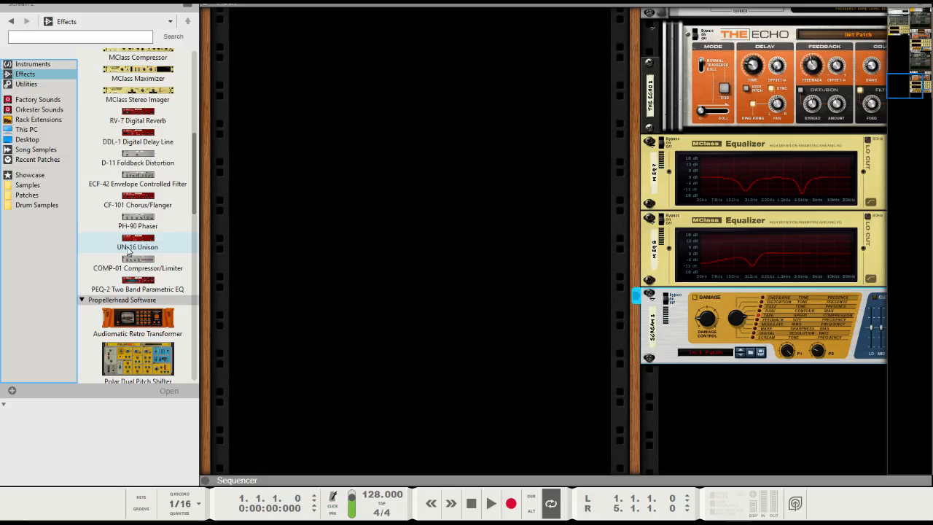
{"action": "double_click", "coordinate": [146, 184]}
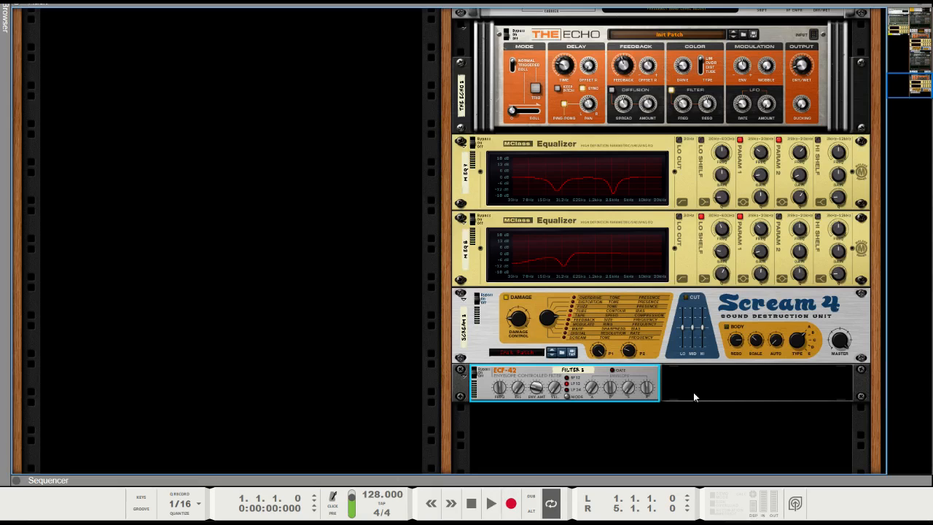
Lower the new ECF-42's envelope amount, and set its frequency to 127 with a frequency automation lane in the sequencer.
{"action": "left_click_drag", "start_coordinate": [539, 388], "coordinate": [538, 419]}
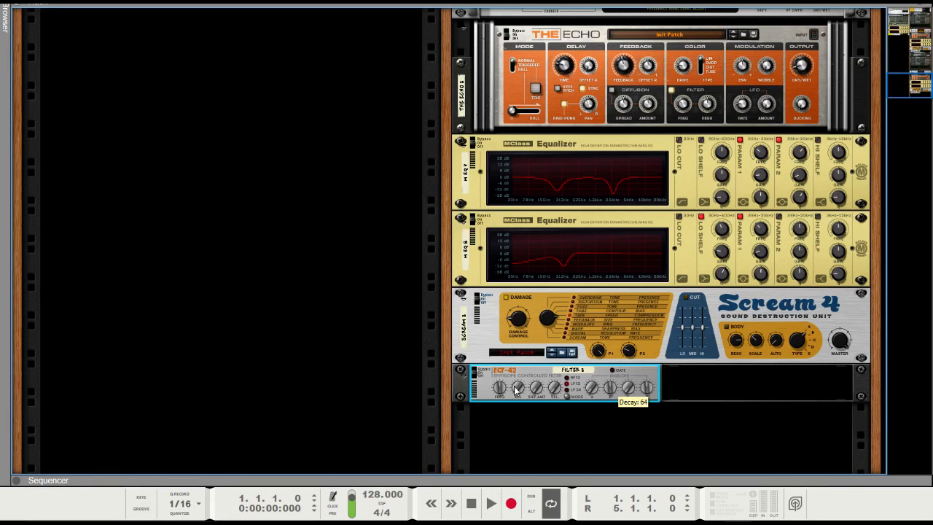
{"action": "left_click_drag", "start_coordinate": [498, 390], "coordinate": [505, 365]}
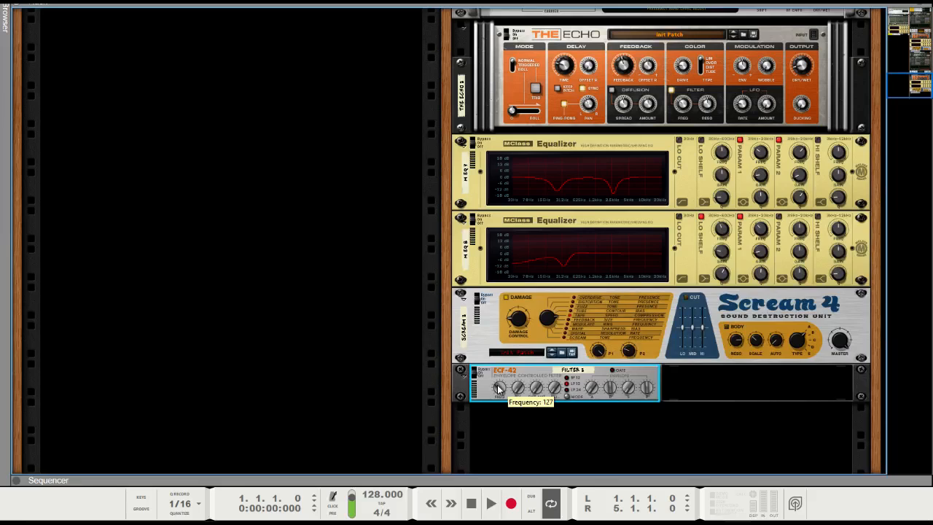
{"action": "key", "text": "F7"}
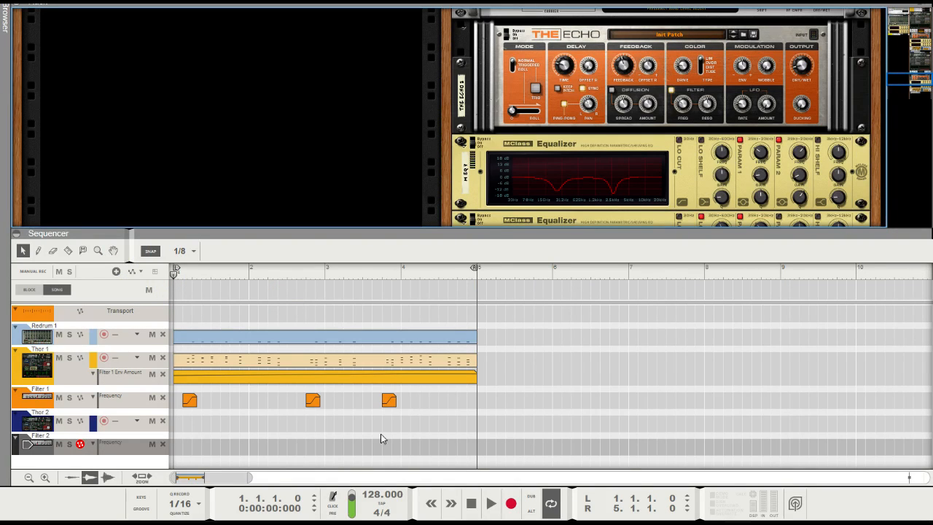
{"action": "key", "text": "F7"}
{"action": "scroll", "coordinate": [321, 292], "scroll_direction": "down", "scroll_amount": 1}
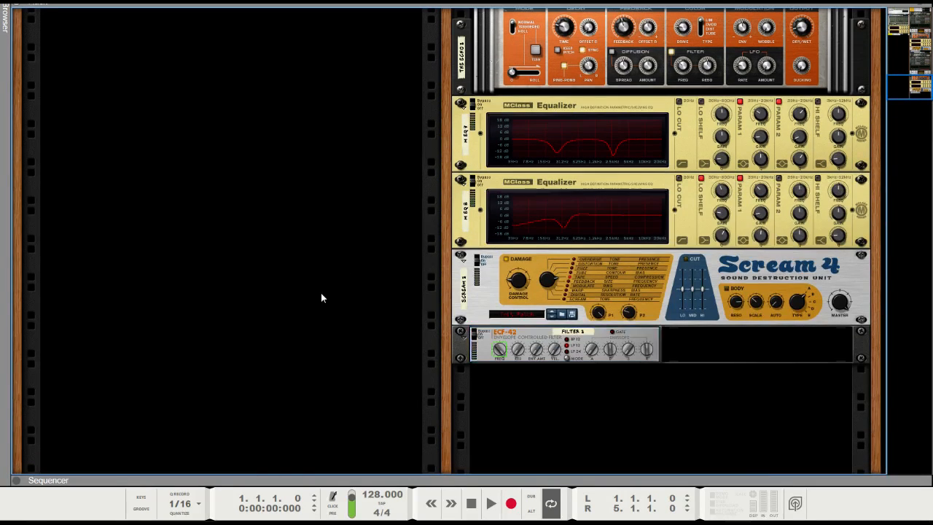
Make the Thor 2 track the active, record-enabled track so the new synth can be played.
{"action": "scroll", "coordinate": [311, 295], "scroll_direction": "up", "scroll_amount": 3}
{"action": "scroll", "coordinate": [312, 294], "scroll_direction": "up", "scroll_amount": 5}
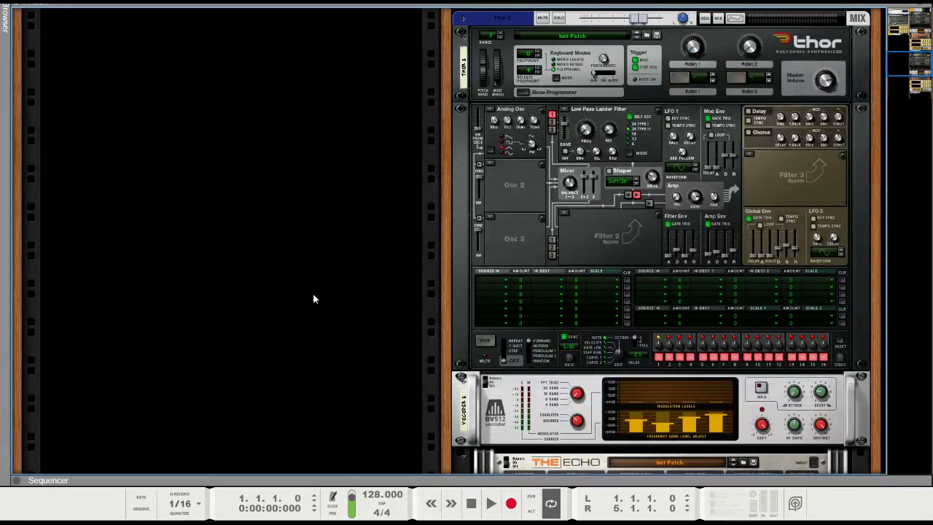
{"action": "scroll", "coordinate": [312, 293], "scroll_direction": "down", "scroll_amount": 3}
{"action": "key", "text": "F7"}
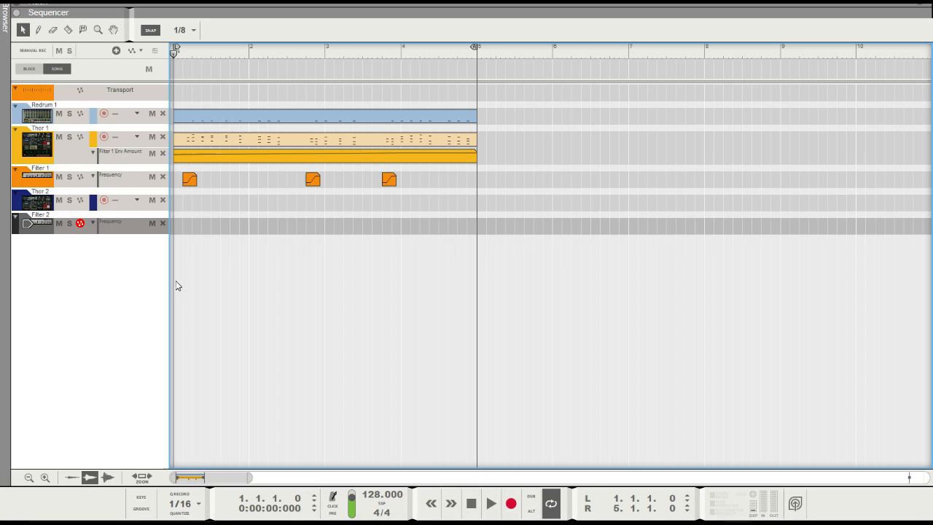
{"action": "left_click", "coordinate": [102, 206]}
{"action": "key", "text": "F7"}
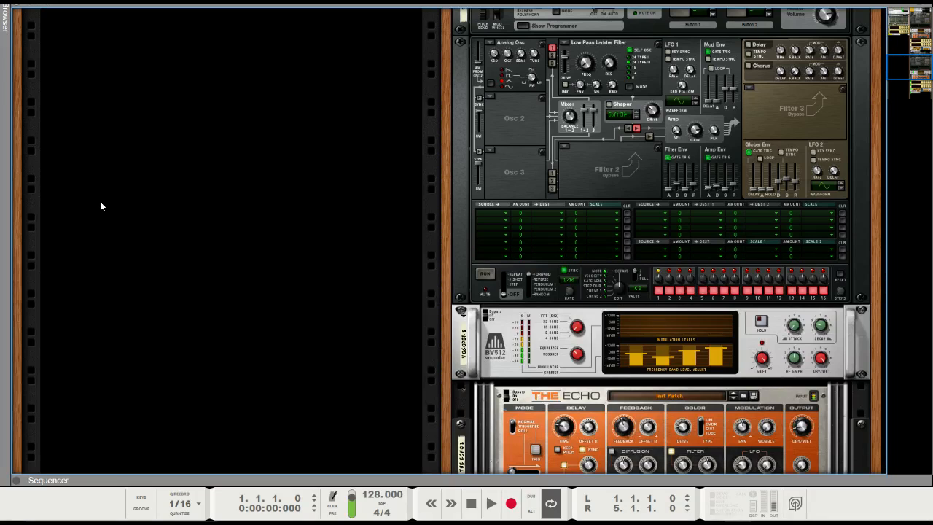
Review the Thor 2 synth and its vocoder and echo in the rack.
{"action": "scroll", "coordinate": [100, 202], "scroll_direction": "up", "scroll_amount": 1}
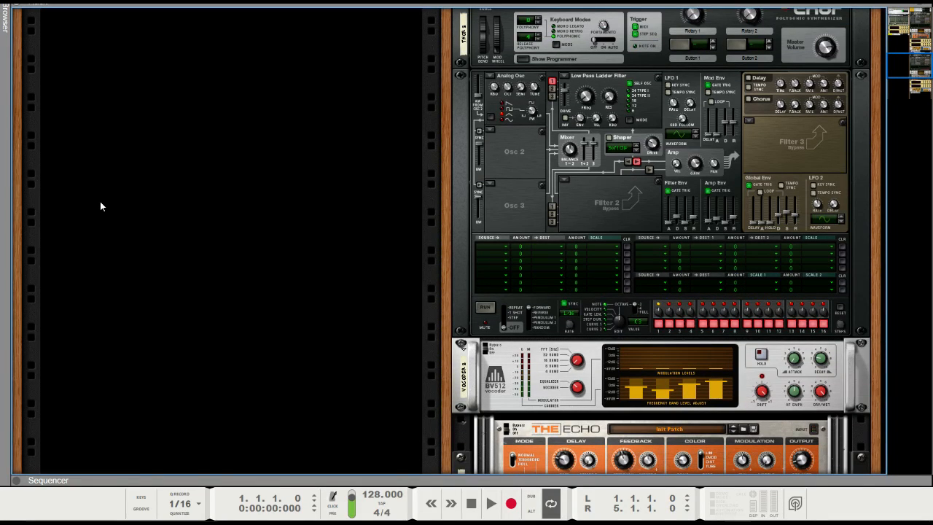
{"action": "scroll", "coordinate": [168, 285], "scroll_direction": "up", "scroll_amount": 4}
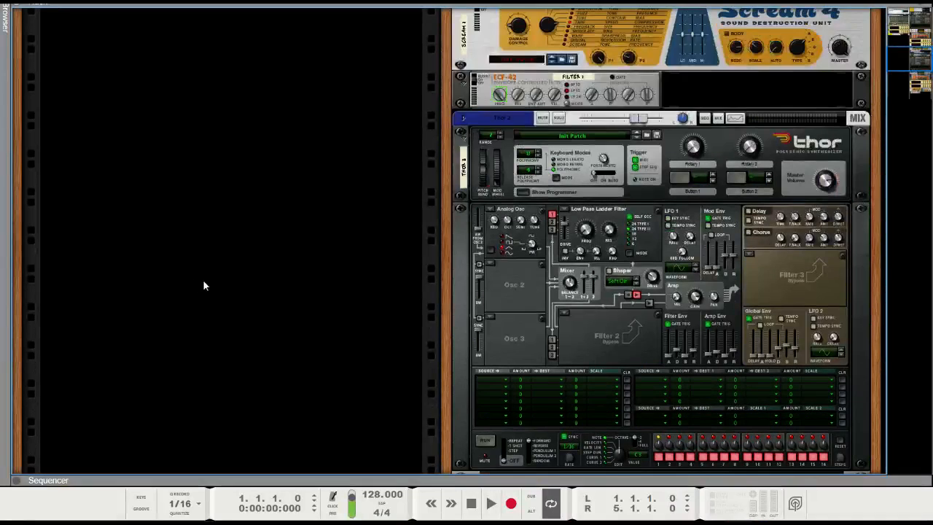
{"action": "scroll", "coordinate": [248, 285], "scroll_direction": "down", "scroll_amount": 2}
{"action": "scroll", "coordinate": [385, 256], "scroll_direction": "down", "scroll_amount": 2}
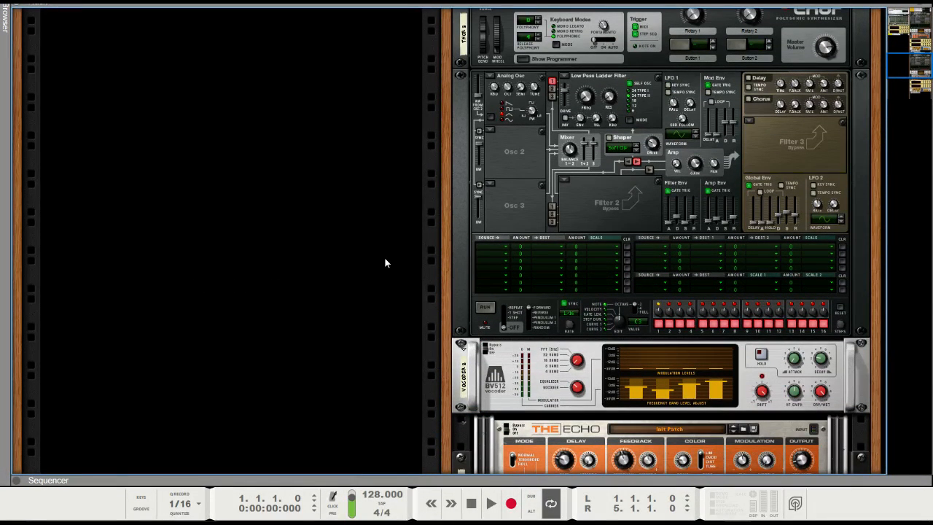
{"action": "scroll", "coordinate": [385, 262], "scroll_direction": "up", "scroll_amount": 3}
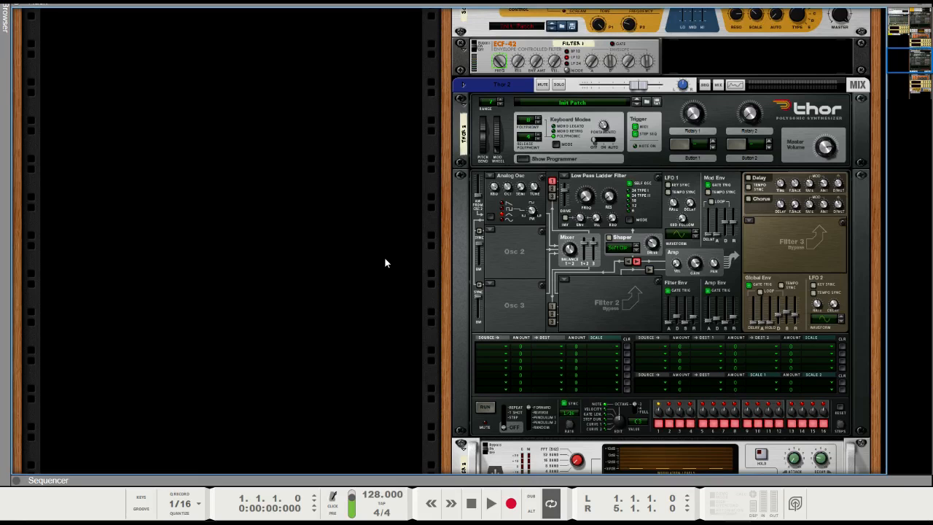
{"action": "scroll", "coordinate": [383, 269], "scroll_direction": "down", "scroll_amount": 3}
{"action": "scroll", "coordinate": [408, 314], "scroll_direction": "up", "scroll_amount": 3}
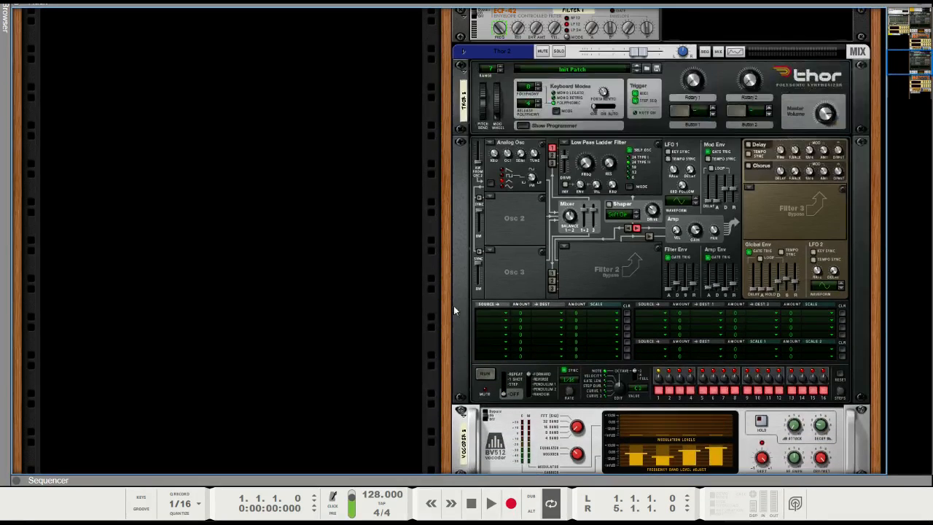
{"action": "scroll", "coordinate": [411, 274], "scroll_direction": "down", "scroll_amount": 3}
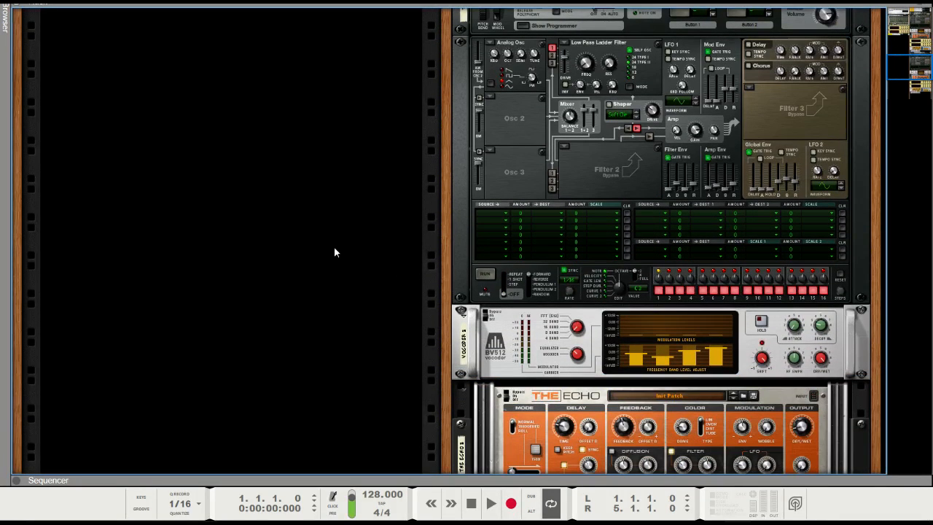
Copy the four-bar note clip from the Thor 1 track to the Thor 2 track and open the copy for note editing.
{"action": "key", "text": "F7"}
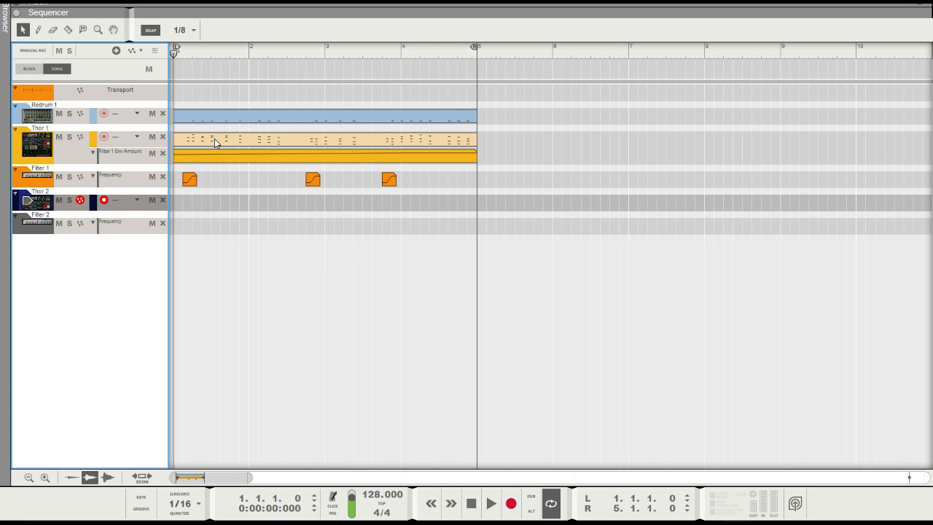
{"action": "left_click_drag", "start_coordinate": [215, 142], "coordinate": [209, 214]}
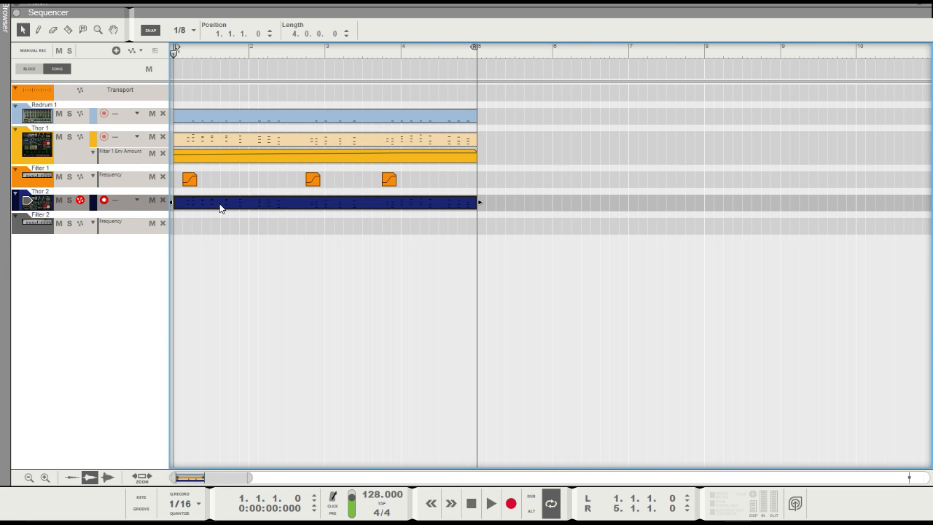
{"action": "double_click", "coordinate": [221, 207]}
{"action": "left_click_drag", "start_coordinate": [229, 477], "coordinate": [213, 478]}
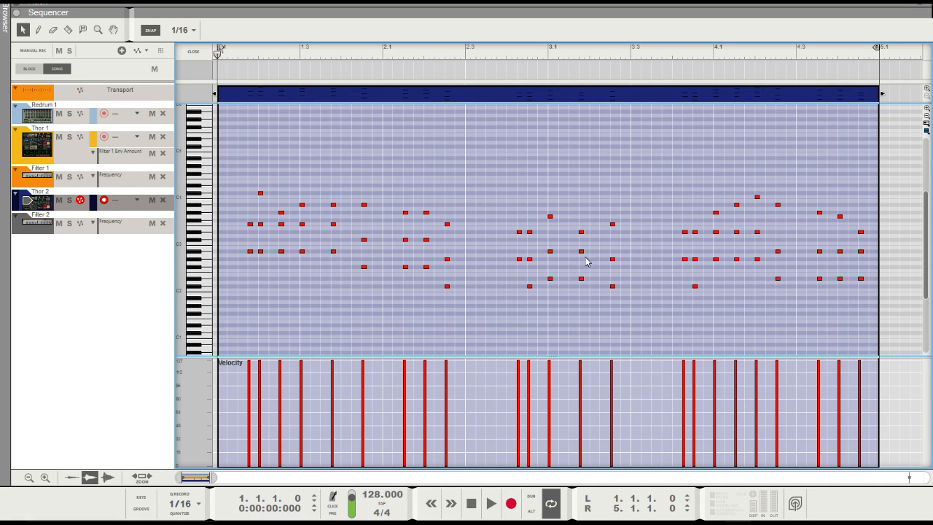
Solo the Thor 2 track and audition its copied clip from the start of the loop.
{"action": "key", "text": "space"}
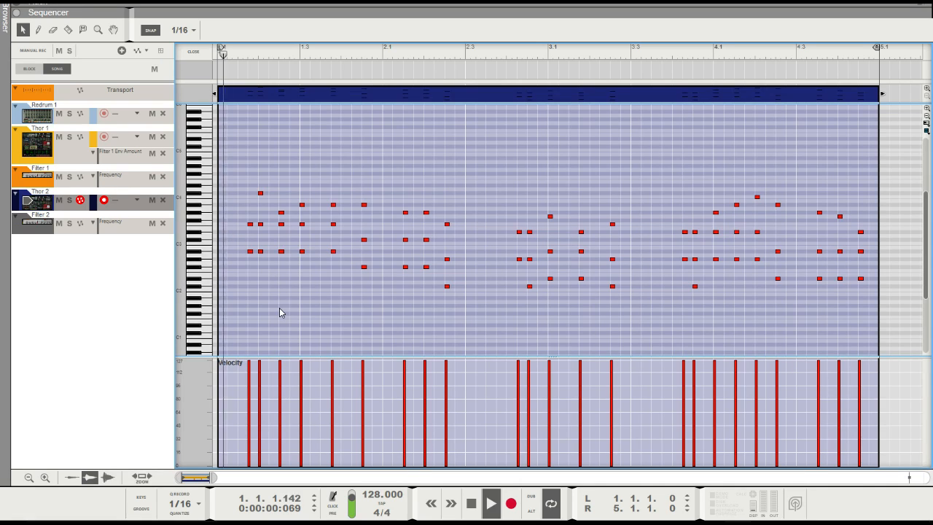
{"action": "left_click", "coordinate": [70, 200]}
{"action": "left_click_drag", "start_coordinate": [238, 51], "coordinate": [220, 51]}
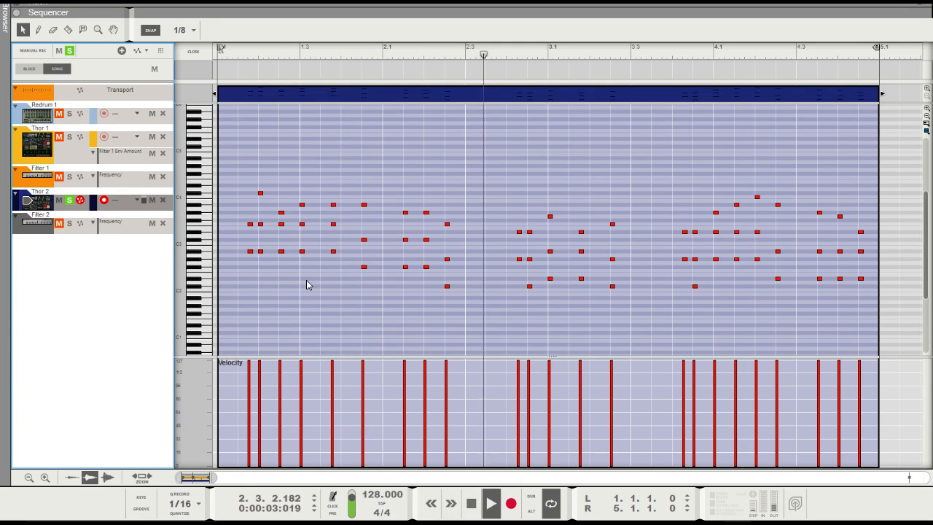
{"action": "key", "text": "space"}
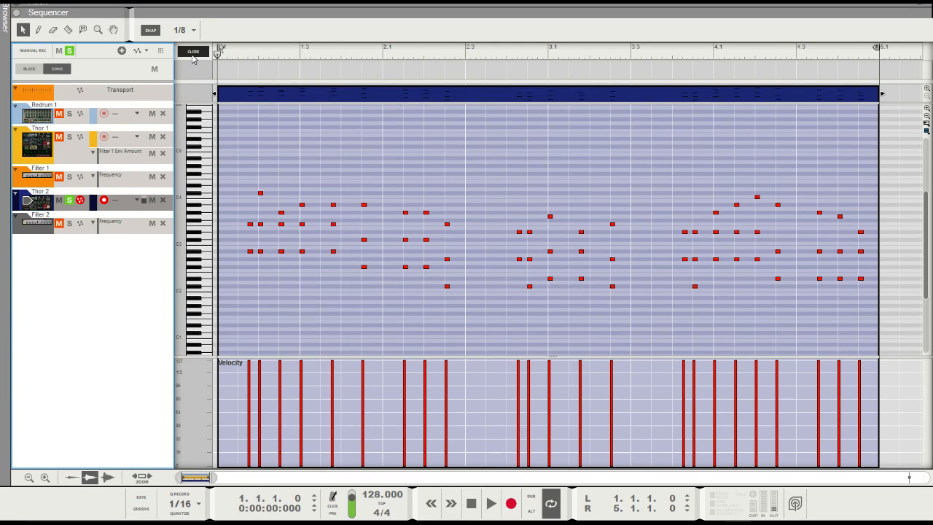
Close the note editing of the Thor 2 clip and clear the solo on all tracks.
{"action": "left_click", "coordinate": [194, 51]}
{"action": "left_click", "coordinate": [70, 51]}
{"action": "left_click", "coordinate": [183, 224]}
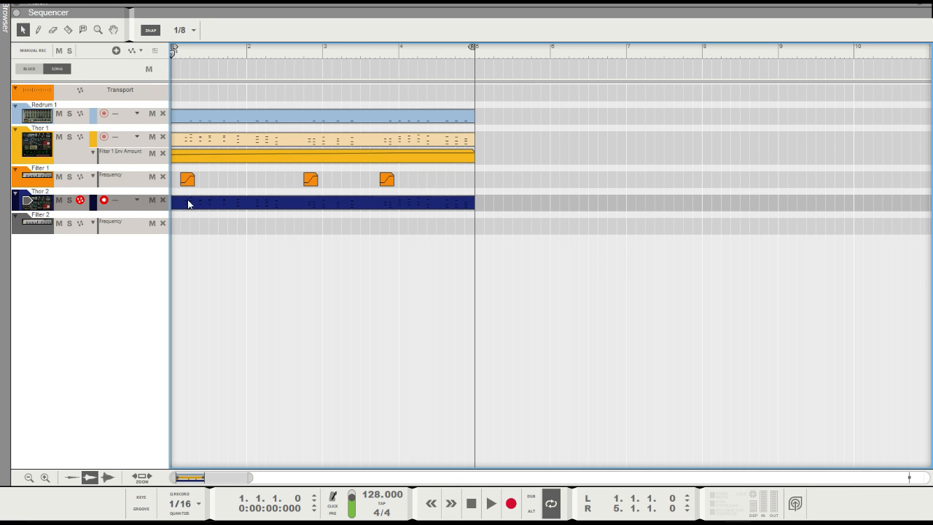
Draw an automation clip one beat long at position 1.1.3 on the Filter 2 track's Frequency lane.
{"action": "left_click_drag", "start_coordinate": [249, 477], "coordinate": [217, 452]}
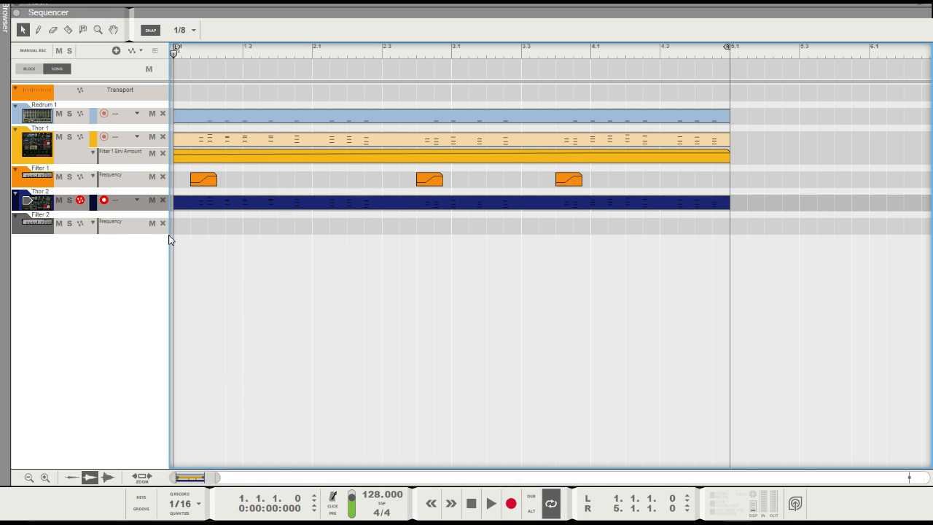
{"action": "left_click", "coordinate": [109, 228]}
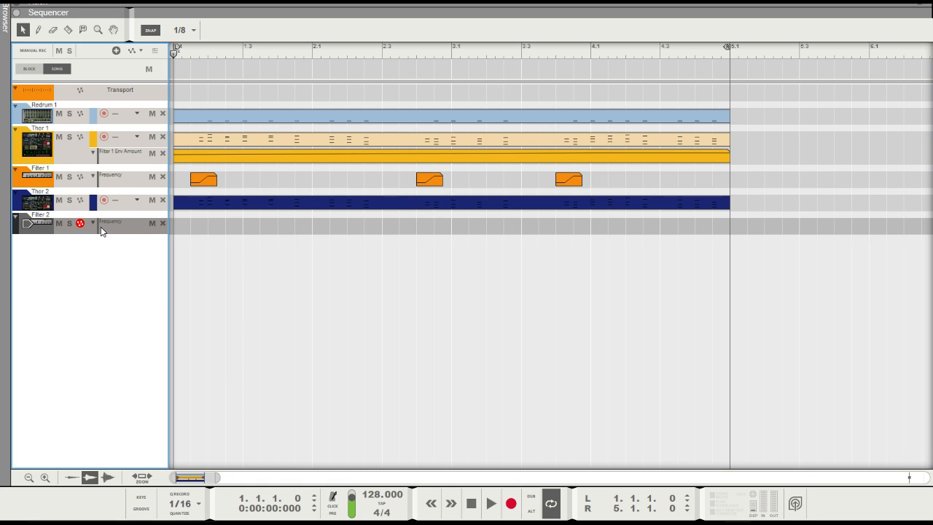
{"action": "key", "text": "F6"}
{"action": "key", "text": "F7"}
{"action": "left_click_drag", "start_coordinate": [189, 220], "coordinate": [226, 223]}
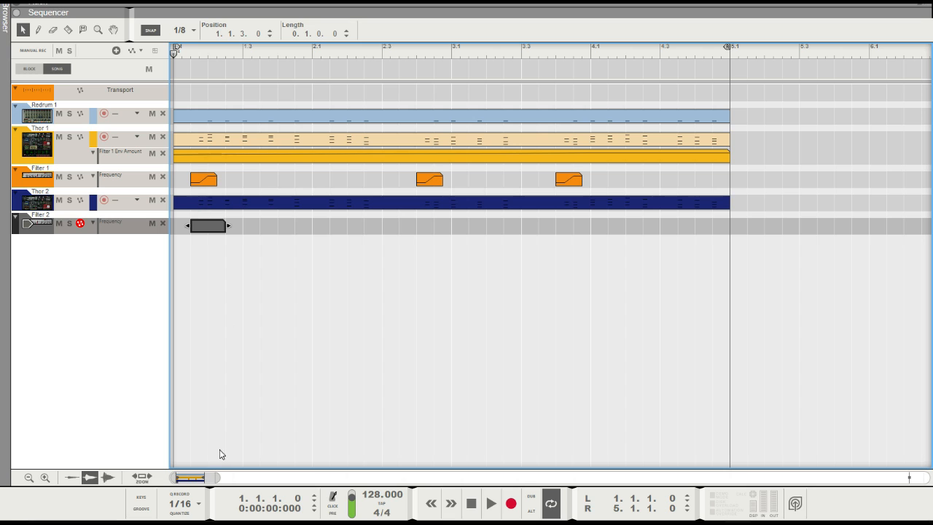
Draw a frequency ramp in the Filter 2 clip from value 0 at 1.1.4 to 127 at 1.2.1.
{"action": "left_click_drag", "start_coordinate": [217, 477], "coordinate": [195, 478]}
{"action": "double_click", "coordinate": [212, 224]}
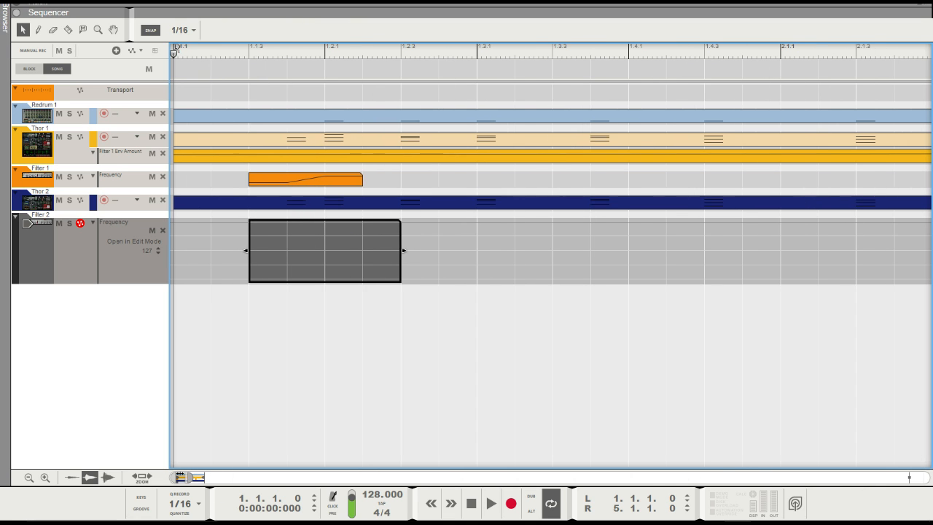
{"action": "left_click", "coordinate": [286, 280]}
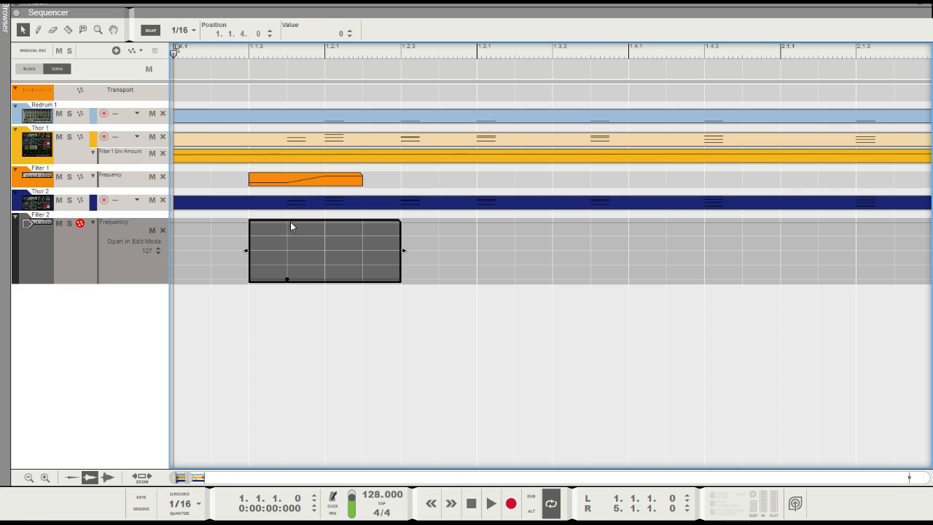
{"action": "left_click", "coordinate": [289, 56]}
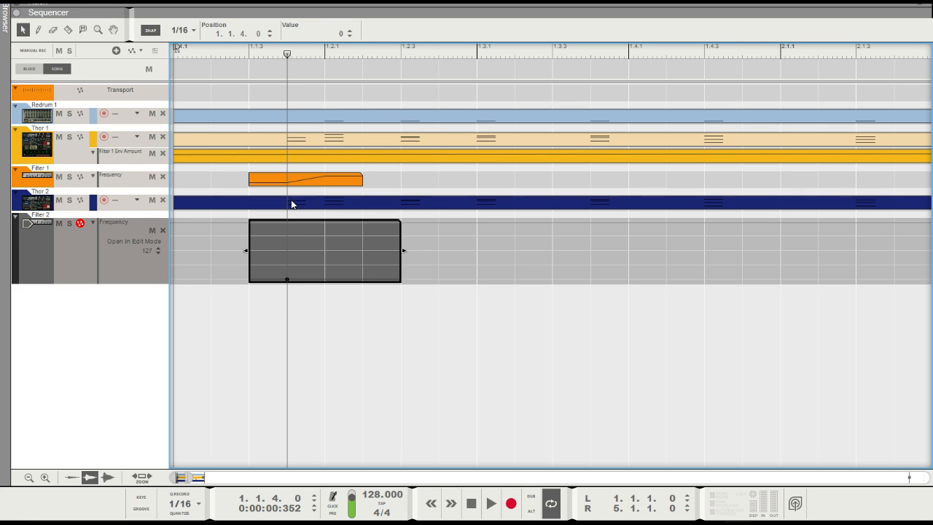
{"action": "left_click", "coordinate": [326, 220]}
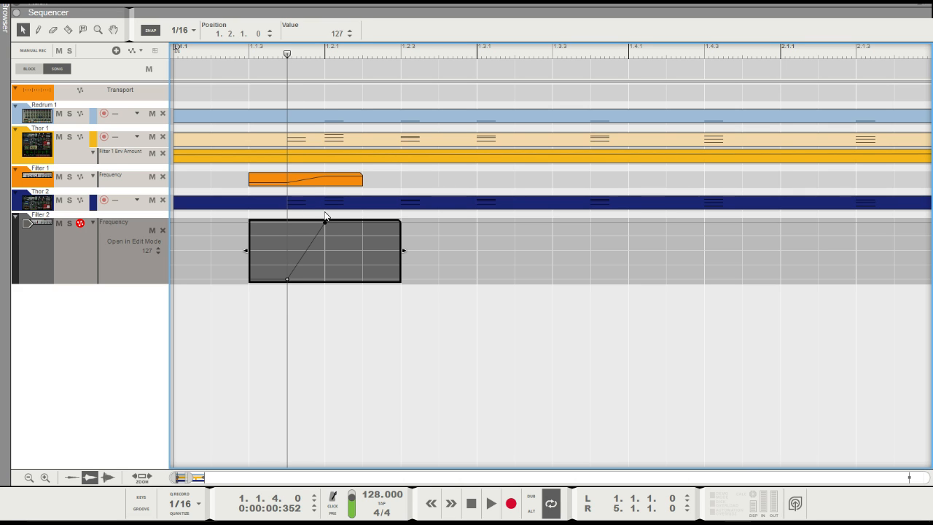
{"action": "left_click", "coordinate": [325, 58]}
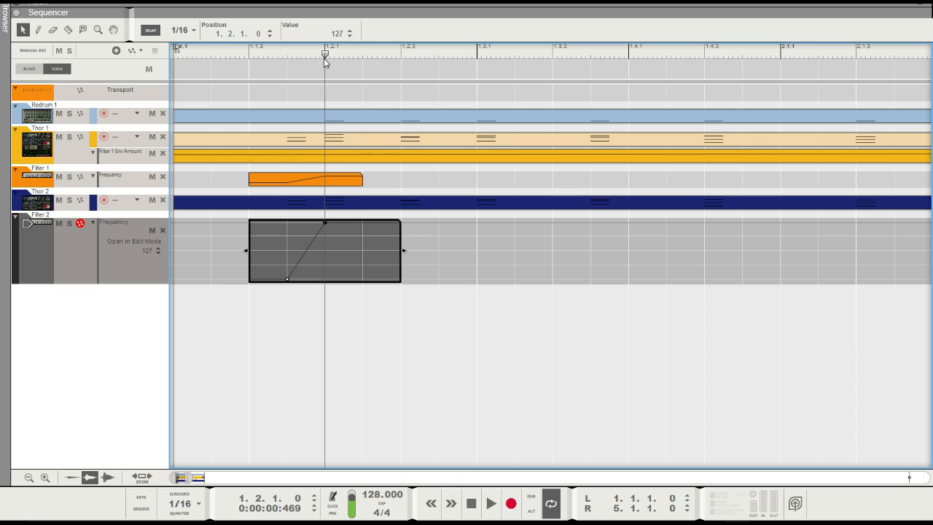
{"action": "left_click", "coordinate": [288, 57]}
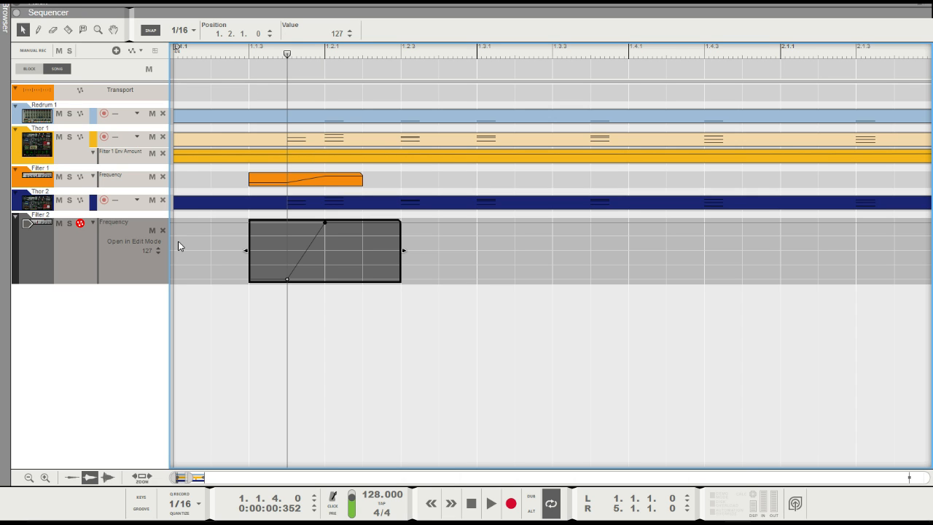
{"action": "left_click", "coordinate": [261, 216]}
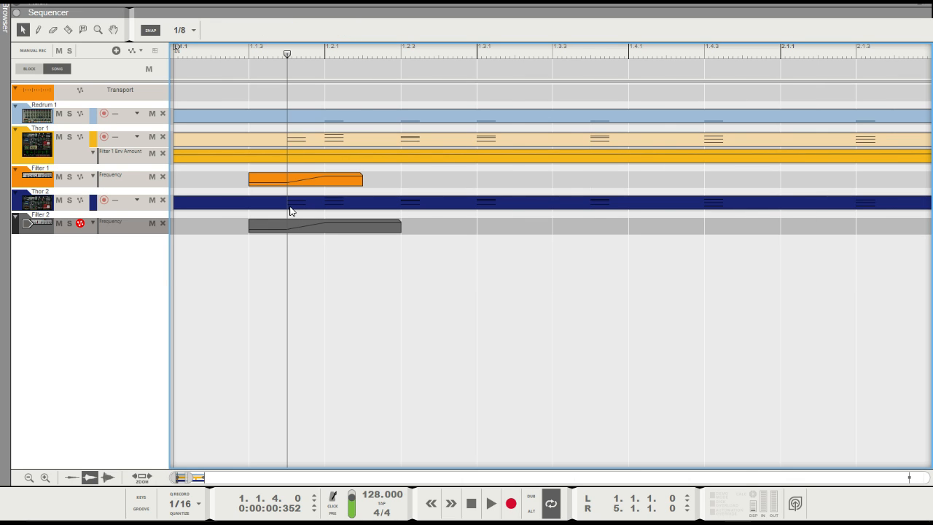
{"action": "double_click", "coordinate": [324, 227]}
{"action": "left_click", "coordinate": [407, 180]}
Copy the Filter 2 frequency clip to the positions of the second and third Filter 1 clips while the loop plays.
{"action": "left_click_drag", "start_coordinate": [205, 477], "coordinate": [218, 478]}
{"action": "key", "text": "space"}
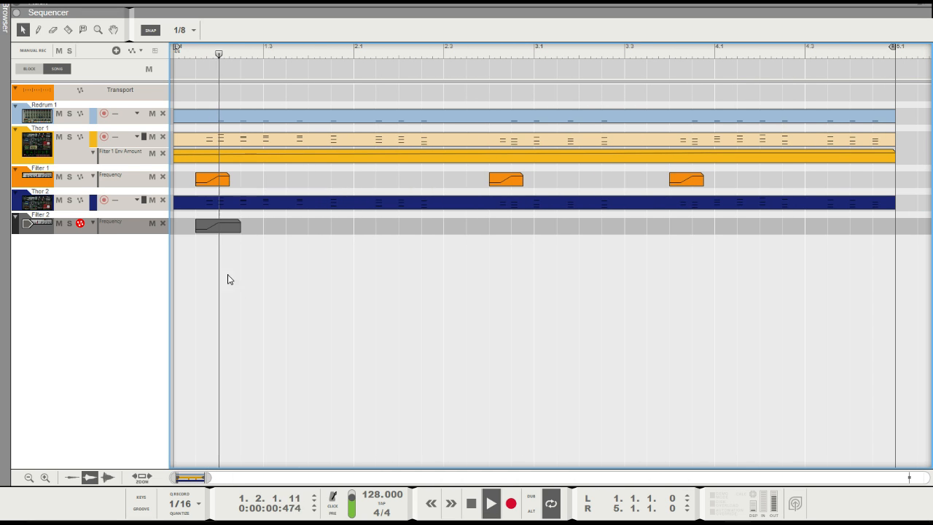
{"action": "left_click_drag", "start_coordinate": [217, 231], "coordinate": [689, 237]}
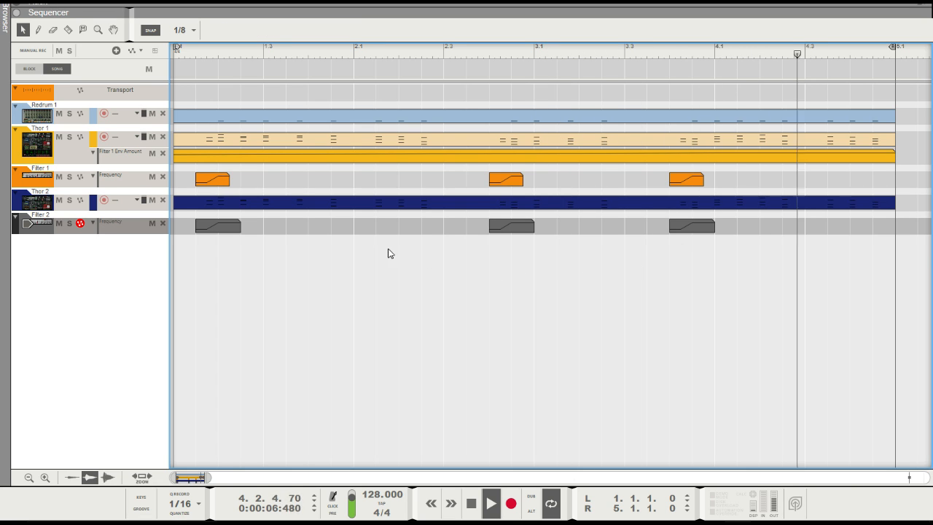
{"action": "key", "text": "space"}
Solo the Thor 2 and Filter 2 tracks, audition the loop with the filter sweeps, and clear the solos.
{"action": "left_click", "coordinate": [69, 200]}
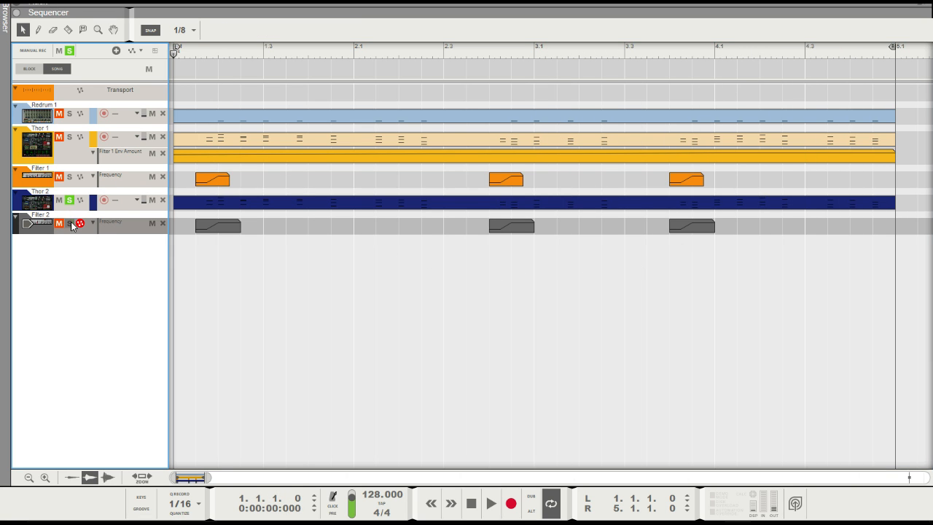
{"action": "left_click", "coordinate": [69, 223]}
{"action": "key", "text": "space"}
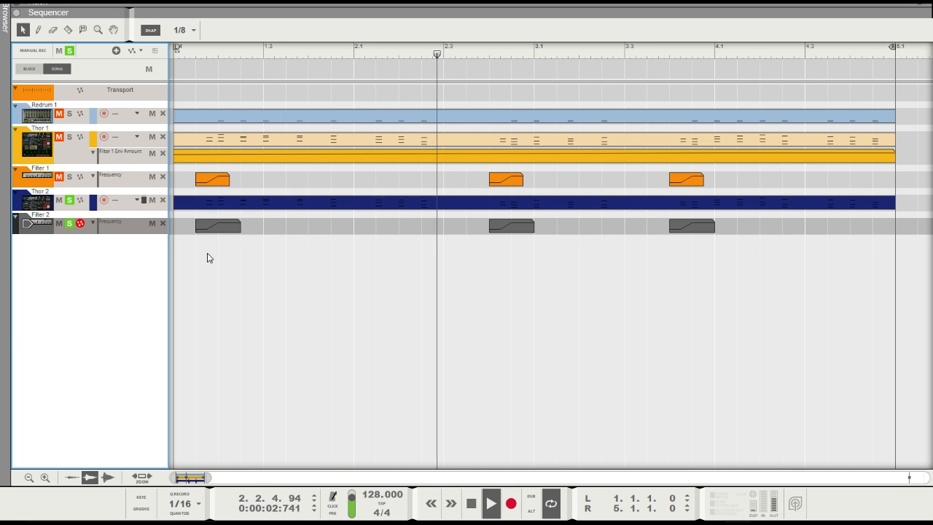
{"action": "key", "text": "space"}
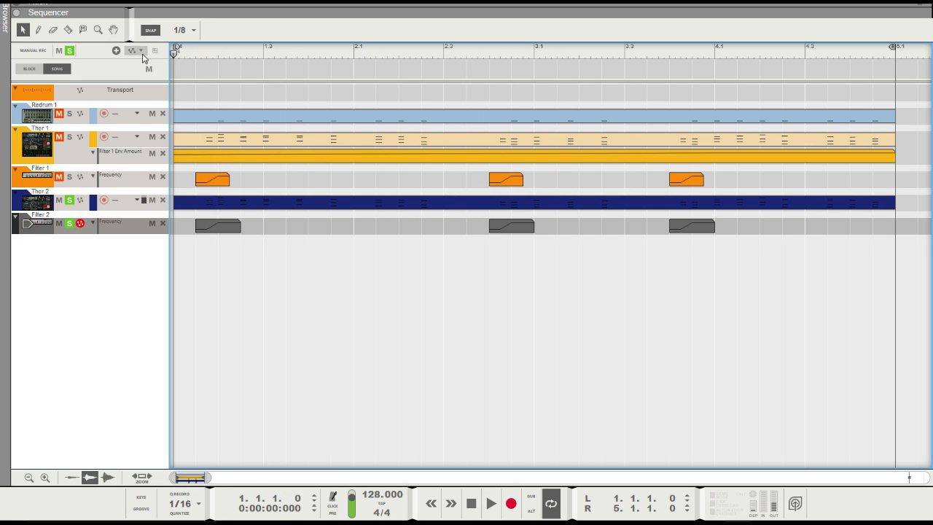
{"action": "left_click", "coordinate": [69, 51]}
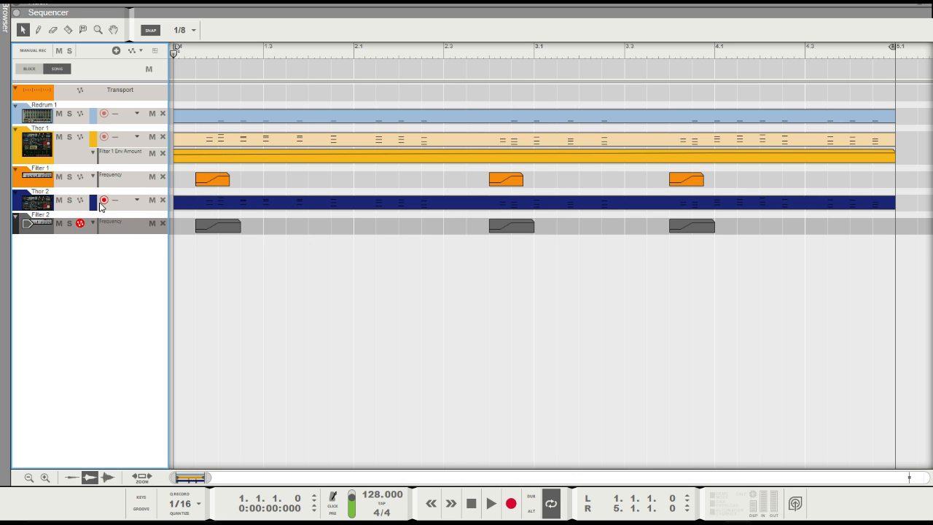
Record-enable the Thor 2 track and review its effects chain in the rack.
{"action": "left_click", "coordinate": [101, 204]}
{"action": "key", "text": "F6"}
{"action": "scroll", "coordinate": [294, 274], "scroll_direction": "up", "scroll_amount": 4}
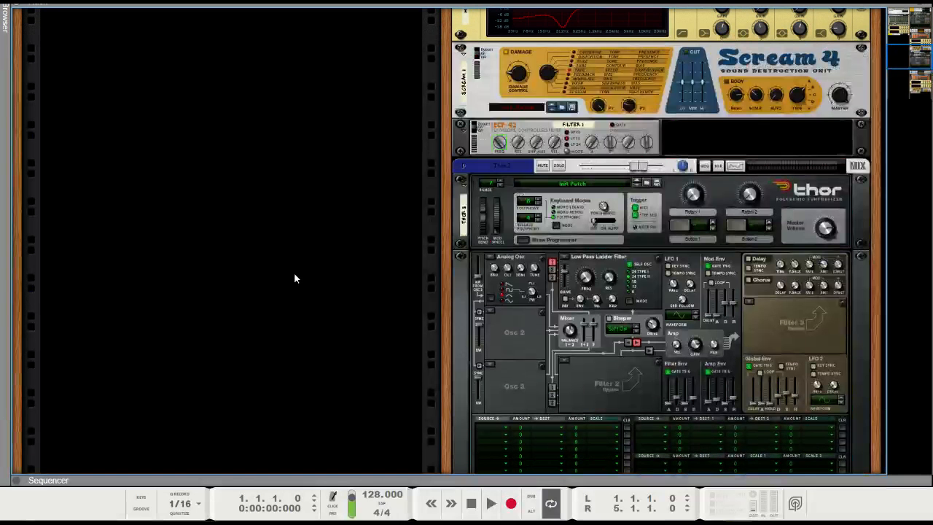
{"action": "scroll", "coordinate": [247, 187], "scroll_direction": "up", "scroll_amount": 3}
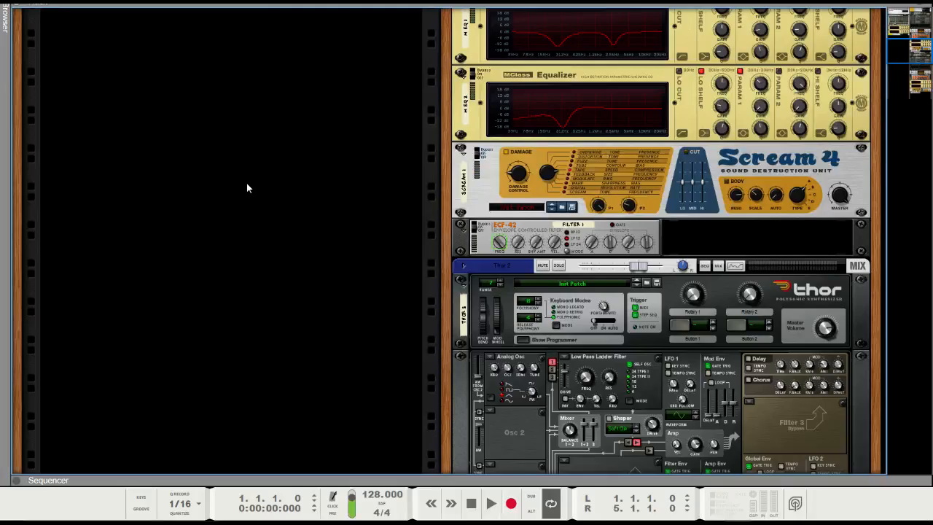
{"action": "scroll", "coordinate": [246, 189], "scroll_direction": "up", "scroll_amount": 3}
{"action": "scroll", "coordinate": [246, 188], "scroll_direction": "down", "scroll_amount": 4}
{"action": "scroll", "coordinate": [246, 188], "scroll_direction": "up", "scroll_amount": 5}
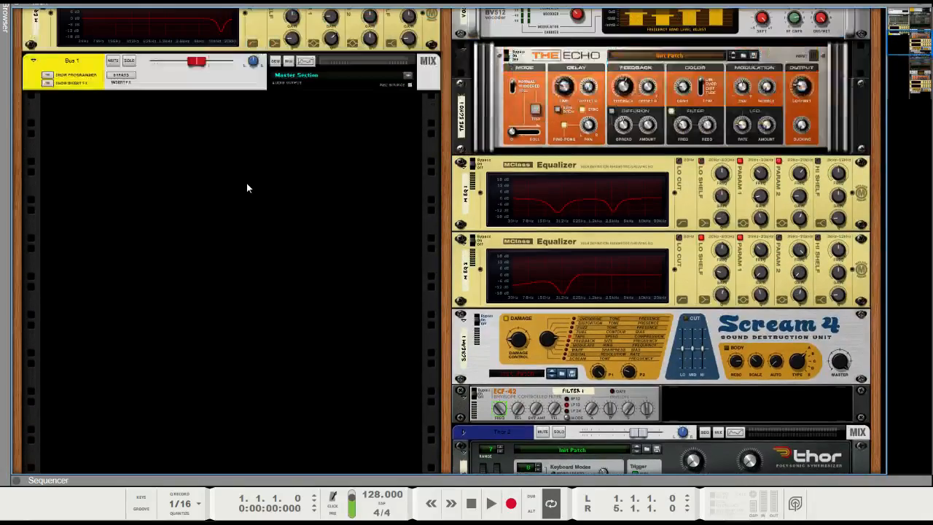
{"action": "scroll", "coordinate": [246, 188], "scroll_direction": "down", "scroll_amount": 5}
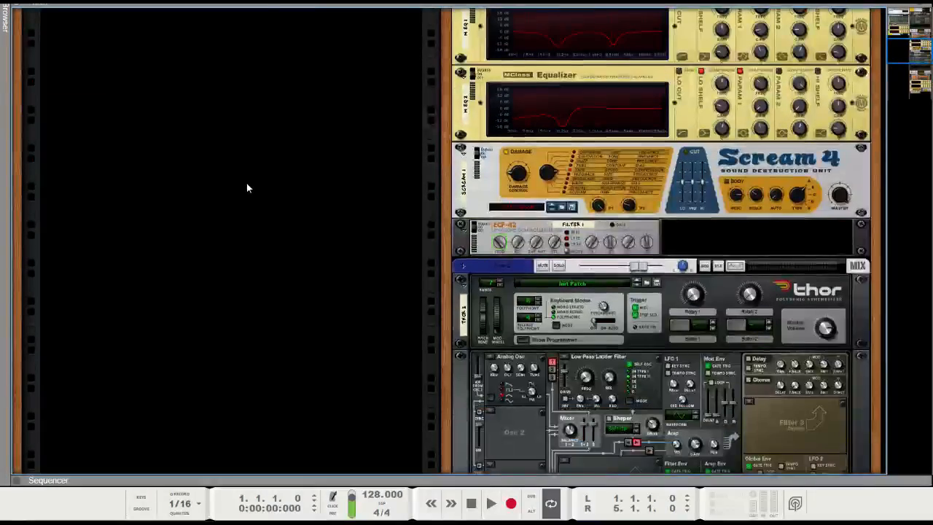
{"action": "scroll", "coordinate": [246, 189], "scroll_direction": "up", "scroll_amount": 4}
Add a new Redrum drum computer below Bus 1 in the rack.
{"action": "key", "text": "F3"}
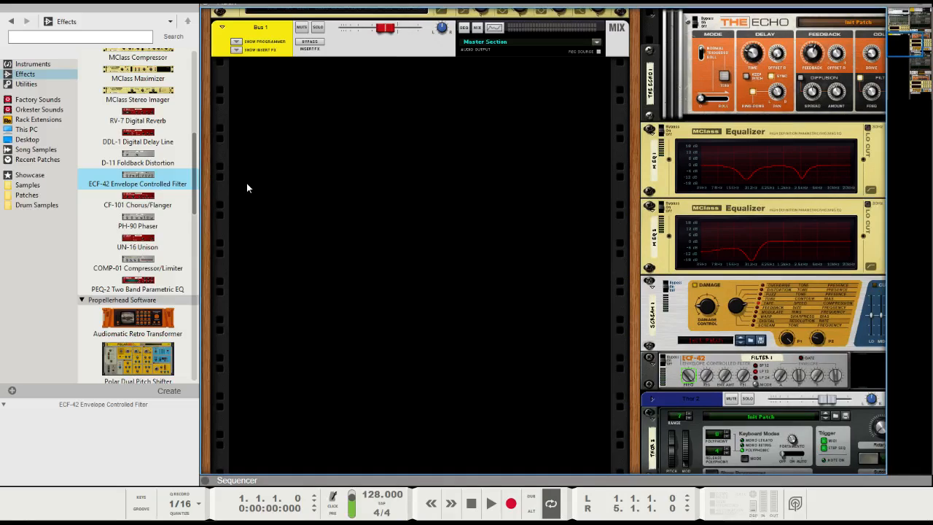
{"action": "left_click", "coordinate": [61, 66]}
{"action": "left_click_drag", "start_coordinate": [136, 135], "coordinate": [328, 188]}
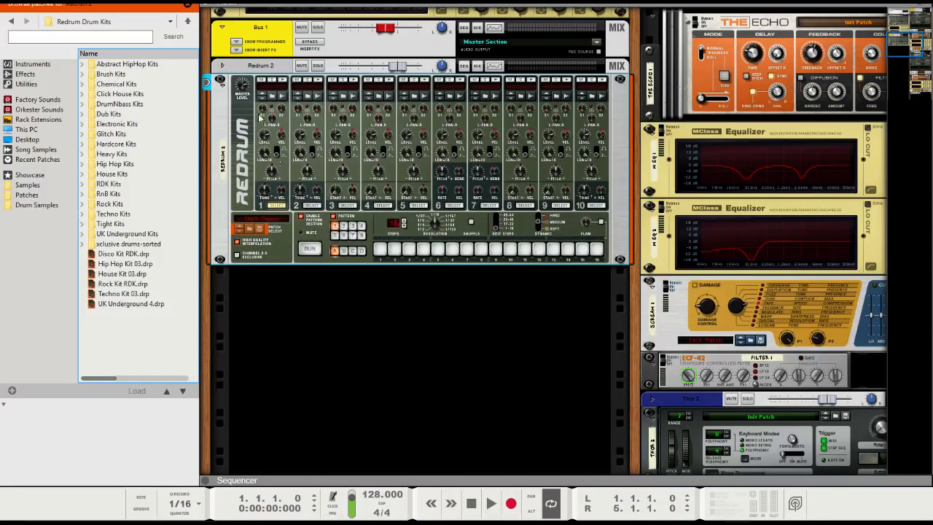
{"action": "scroll", "coordinate": [372, 252], "scroll_direction": "up", "scroll_amount": 2}
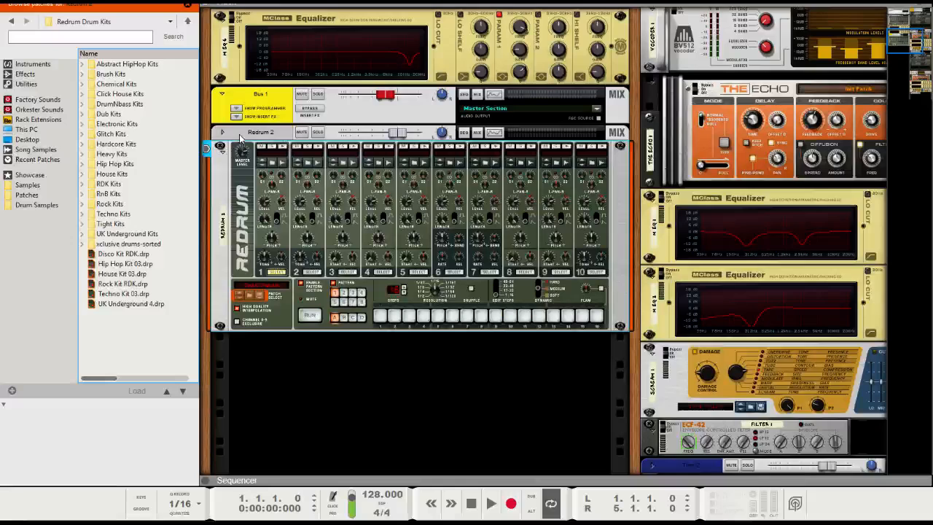
{"action": "scroll", "coordinate": [280, 254], "scroll_direction": "down", "scroll_amount": 3}
{"action": "scroll", "coordinate": [282, 252], "scroll_direction": "up", "scroll_amount": 2}
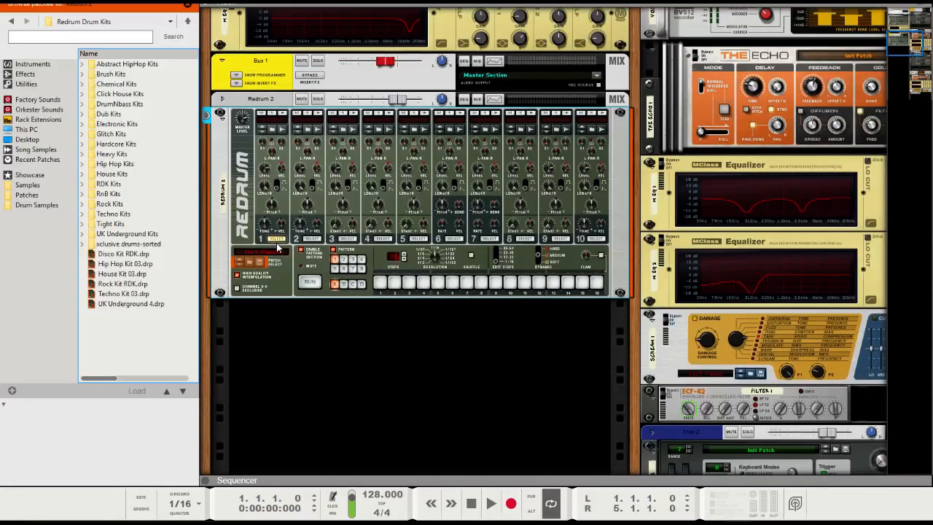
{"action": "key", "text": "F3"}
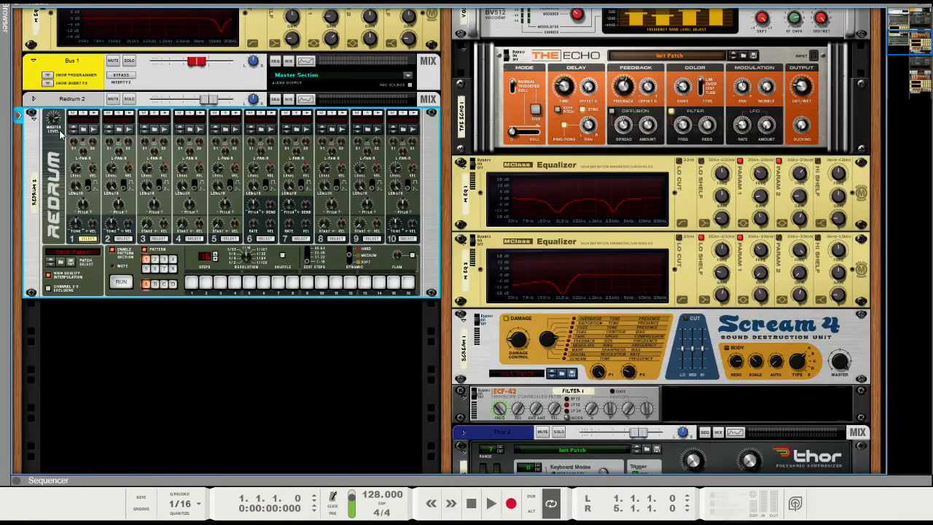
Search the factory bank's Kong Sounds & Samples folder for "bell".
{"action": "key", "text": "F8"}
{"action": "left_click", "coordinate": [35, 100]}
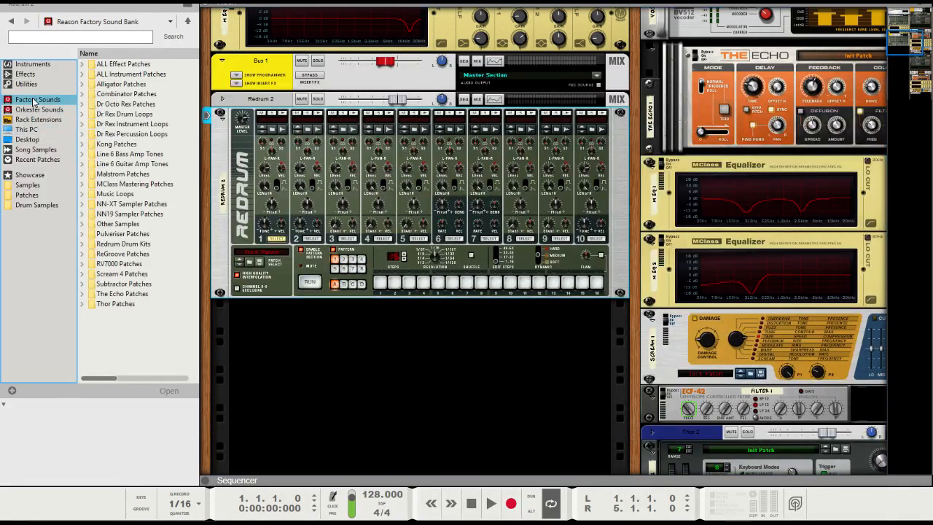
{"action": "double_click", "coordinate": [119, 144]}
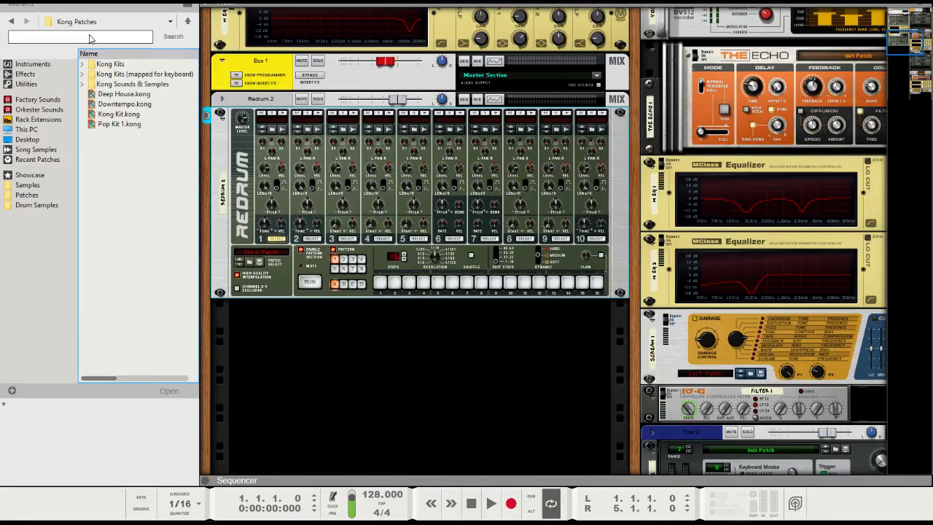
{"action": "double_click", "coordinate": [123, 84]}
{"action": "left_click", "coordinate": [108, 39]}
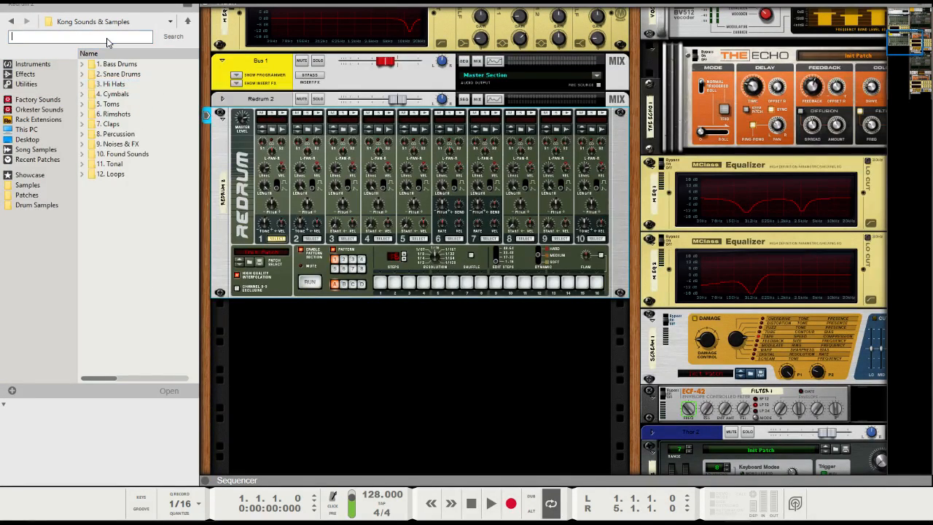
{"action": "type", "text": "bell"}
{"action": "key", "text": "Return"}
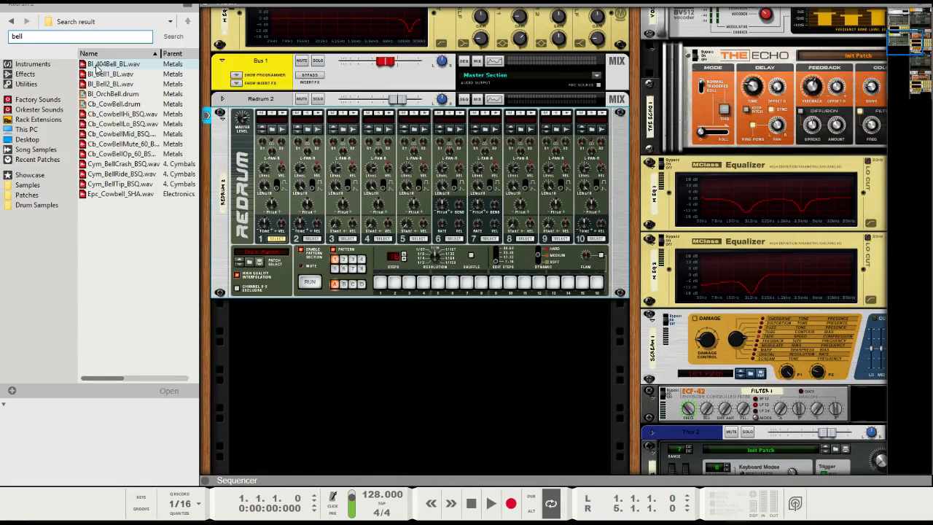
Preview the first bell samples and load Bl_404Bell_BL.wav into channel 1 of Redrum 2.
{"action": "left_click", "coordinate": [131, 66]}
{"action": "left_click", "coordinate": [121, 74]}
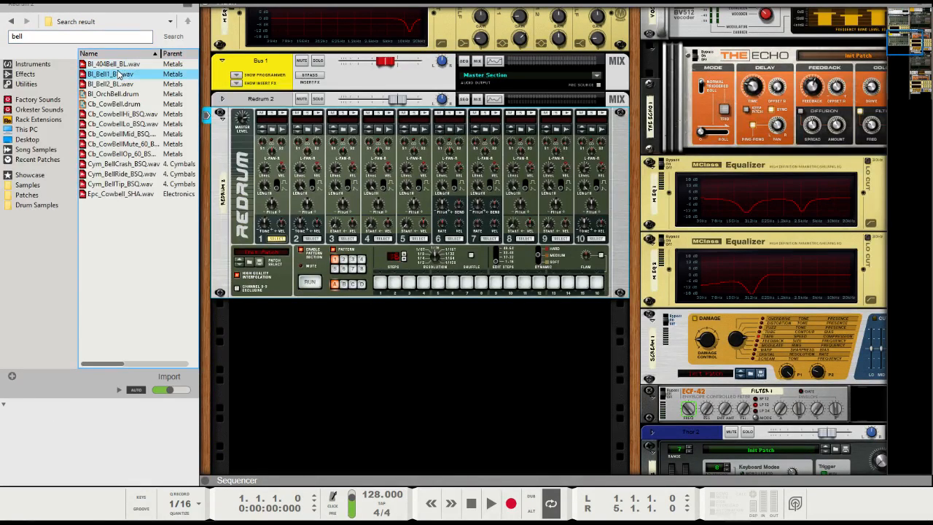
{"action": "left_click", "coordinate": [148, 67]}
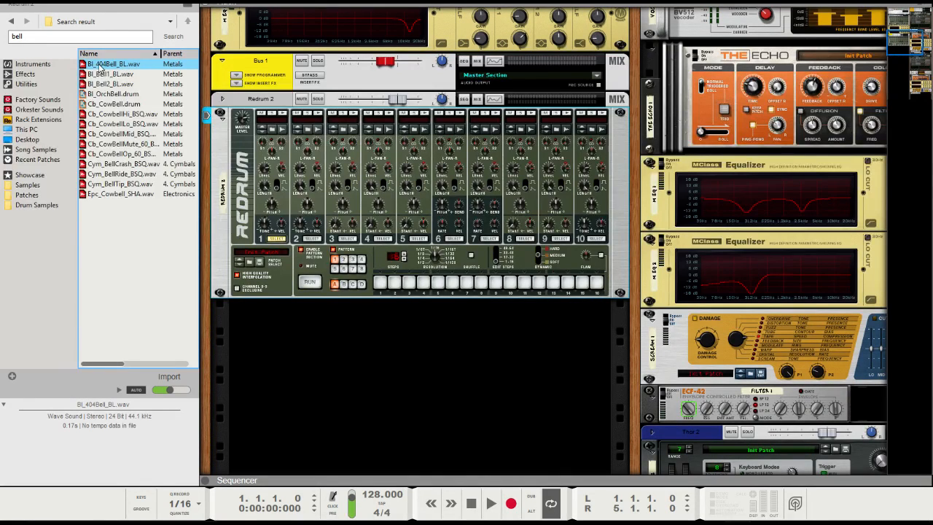
{"action": "left_click_drag", "start_coordinate": [87, 64], "coordinate": [275, 127]}
{"action": "key", "text": "F3"}
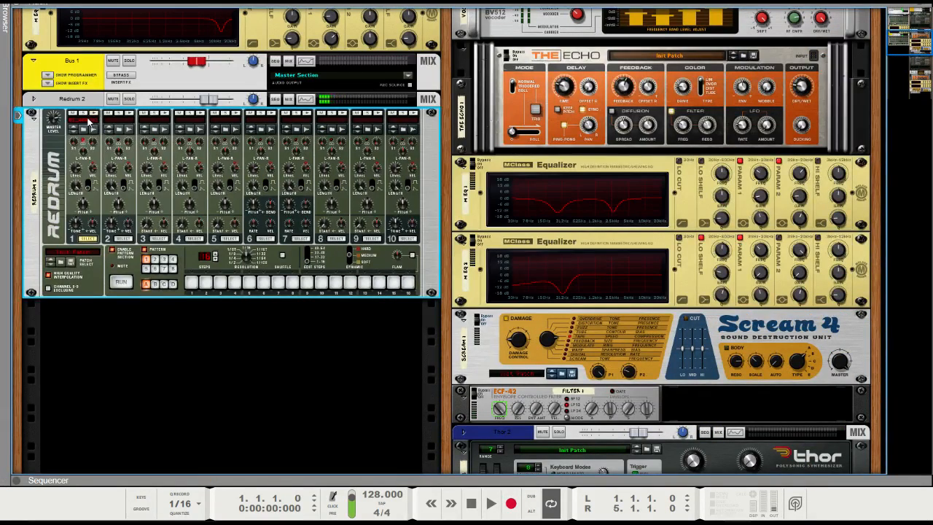
Edit the bell sample in Redrum 2's channel 1, moving its start point slightly past the beginning, and save it.
{"action": "right_click", "coordinate": [91, 126]}
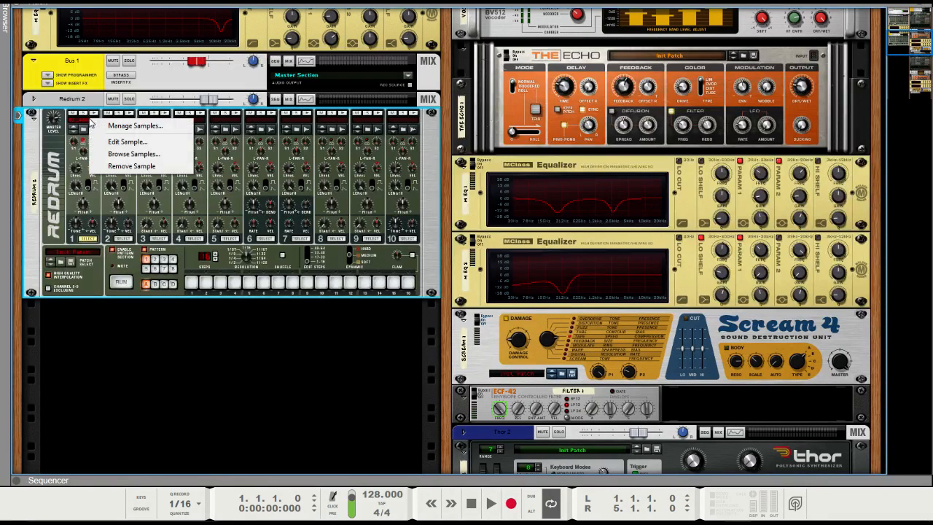
{"action": "left_click", "coordinate": [86, 143]}
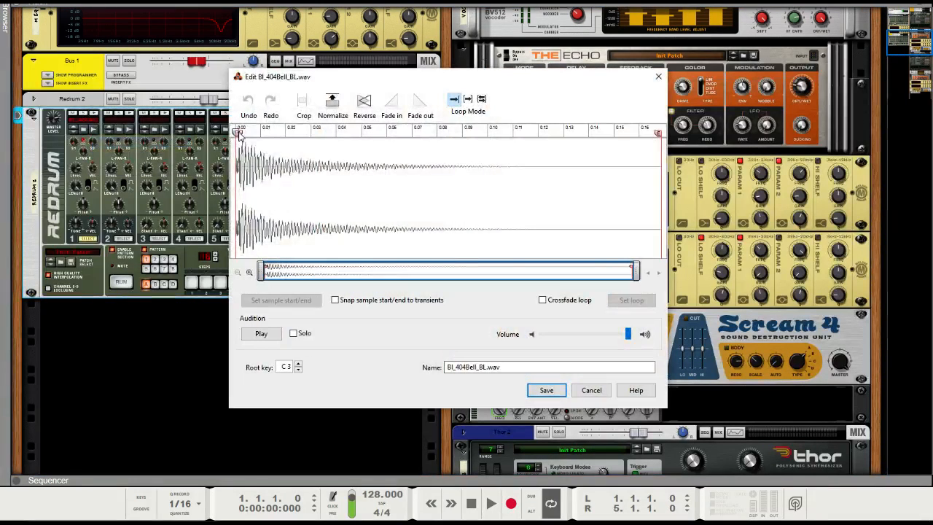
{"action": "left_click_drag", "start_coordinate": [245, 132], "coordinate": [223, 138]}
{"action": "left_click_drag", "start_coordinate": [239, 137], "coordinate": [244, 134]}
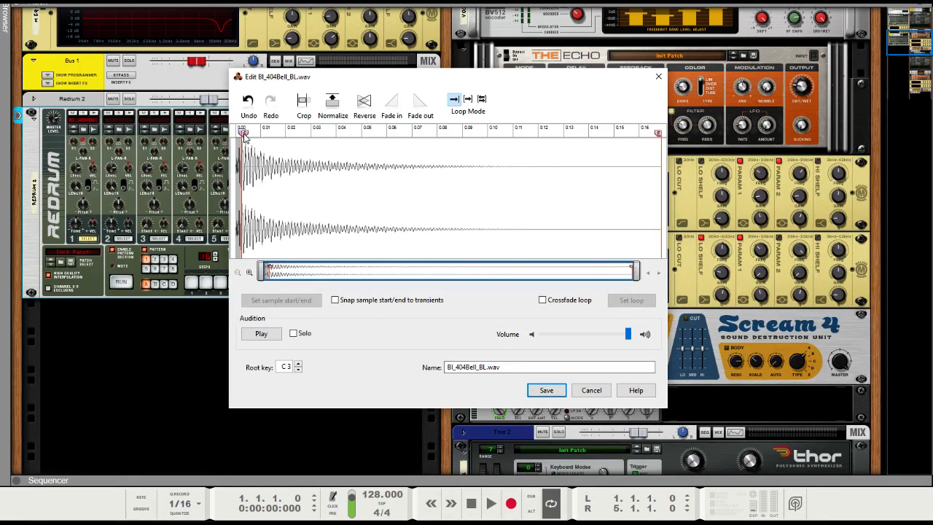
{"action": "left_click", "coordinate": [545, 391]}
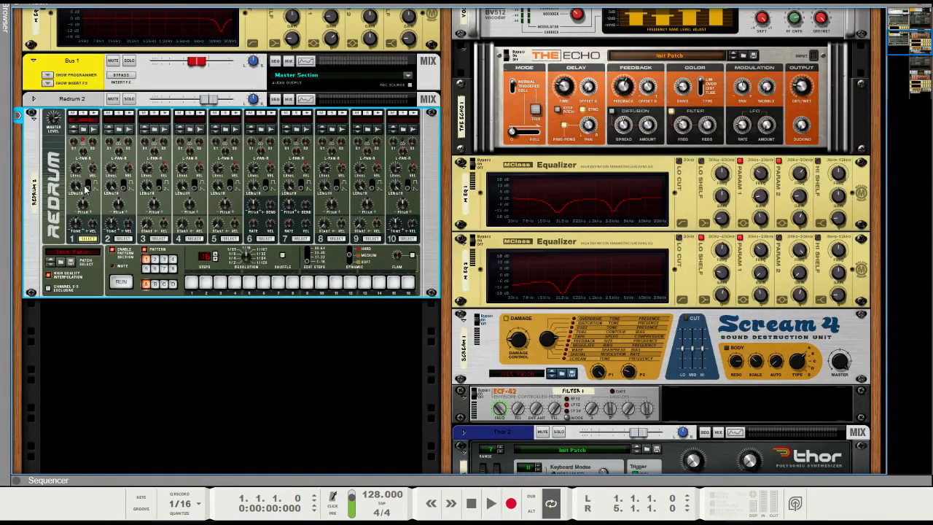
Audition the edited bell sample on channel 1 of Redrum 2.
{"action": "left_click", "coordinate": [97, 115]}
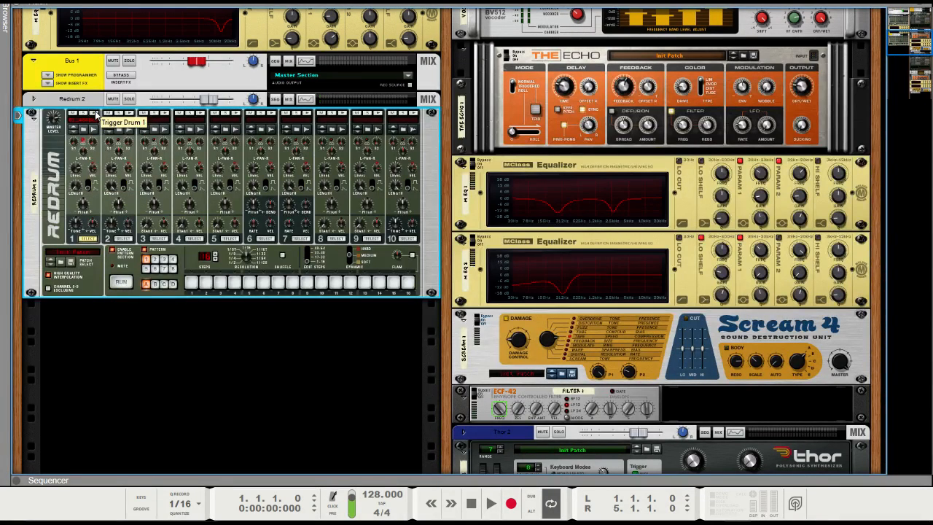
{"action": "scroll", "coordinate": [108, 232], "scroll_direction": "up", "scroll_amount": 2}
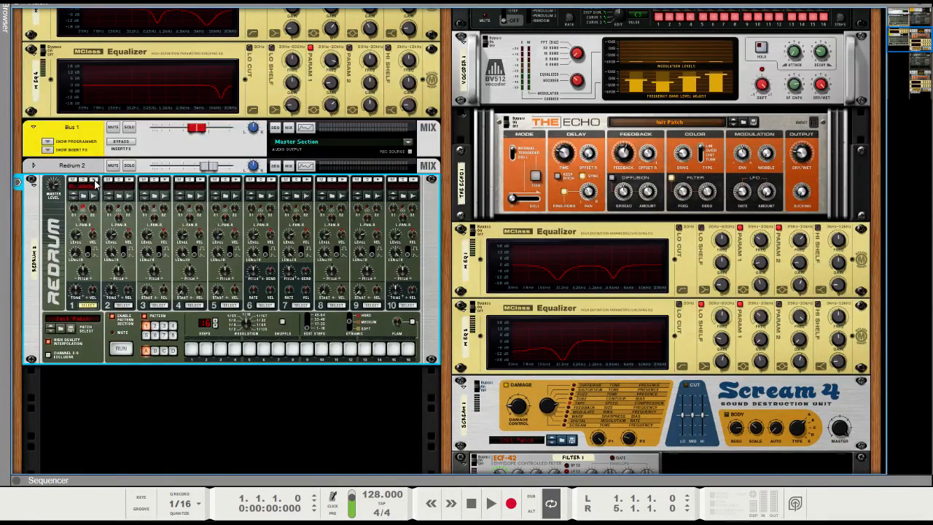
{"action": "scroll", "coordinate": [95, 186], "scroll_direction": "up", "scroll_amount": 2}
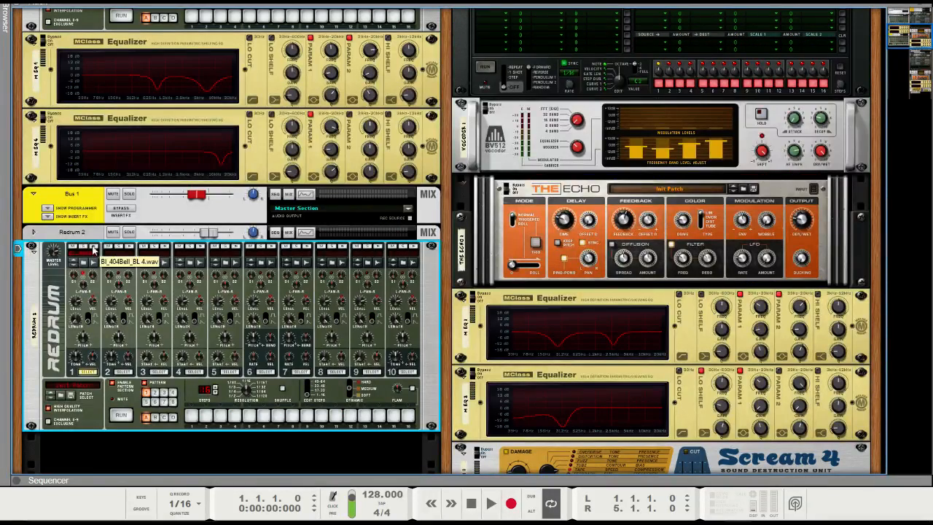
{"action": "left_click", "coordinate": [94, 249]}
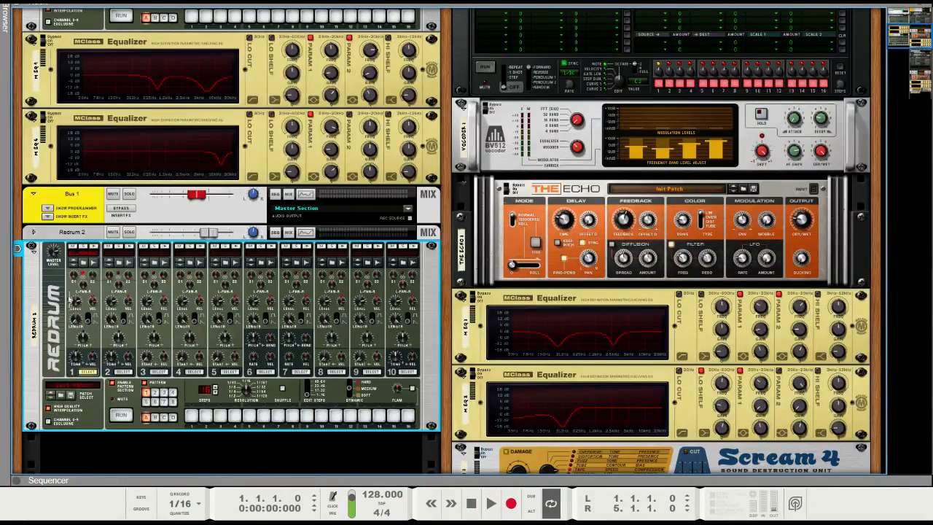
{"action": "scroll", "coordinate": [74, 254], "scroll_direction": "down", "scroll_amount": 1}
{"action": "scroll", "coordinate": [74, 254], "scroll_direction": "up", "scroll_amount": 1}
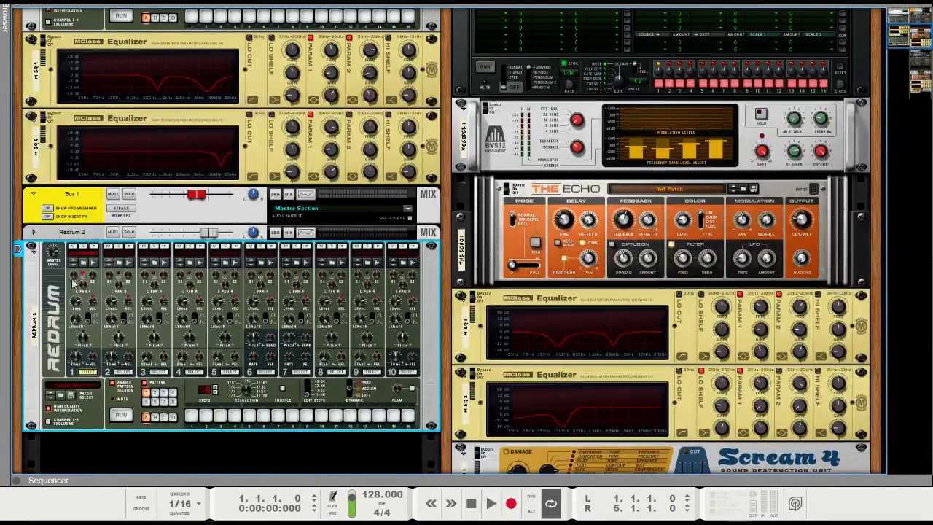
{"action": "scroll", "coordinate": [79, 280], "scroll_direction": "down", "scroll_amount": 1}
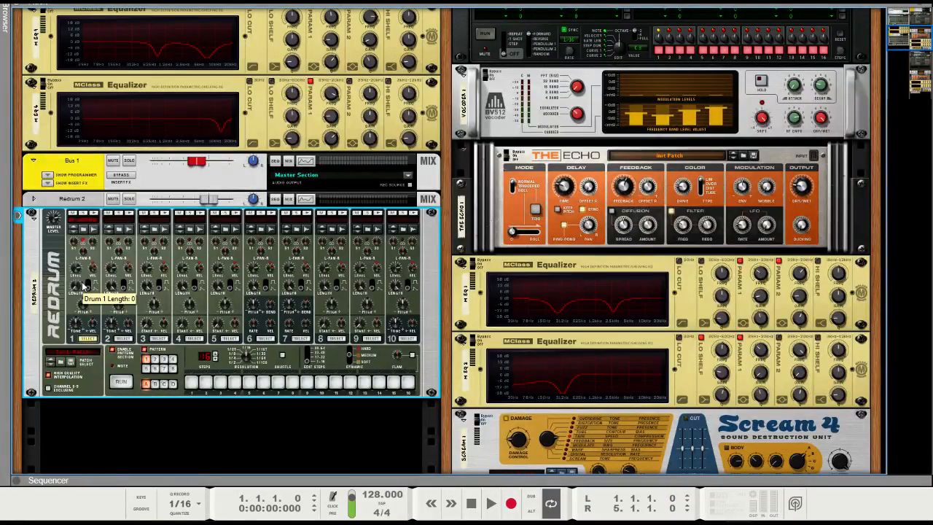
{"action": "scroll", "coordinate": [60, 286], "scroll_direction": "up", "scroll_amount": 1}
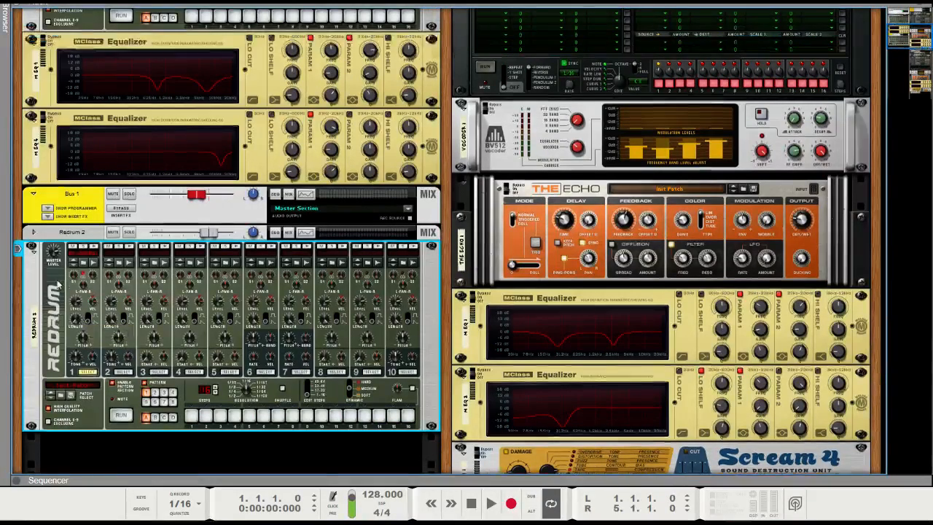
{"action": "scroll", "coordinate": [58, 286], "scroll_direction": "down", "scroll_amount": 1}
{"action": "scroll", "coordinate": [58, 286], "scroll_direction": "up", "scroll_amount": 2}
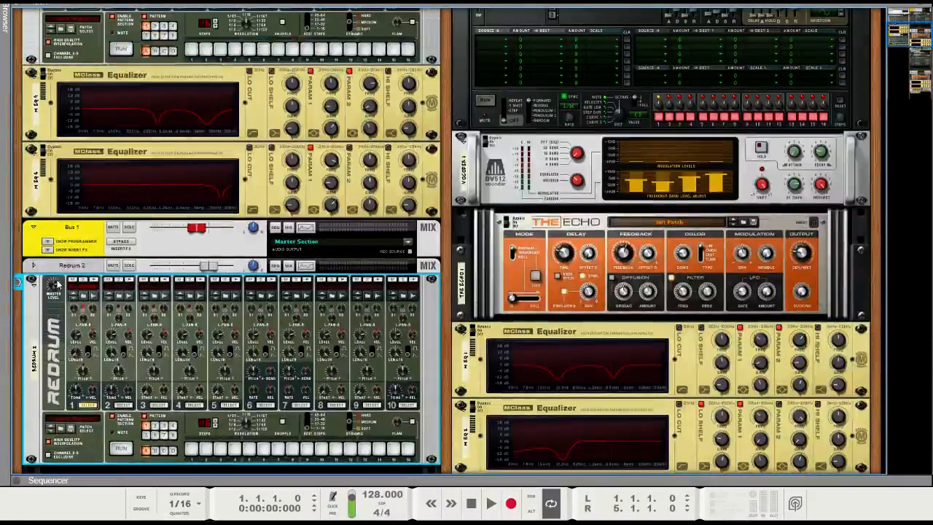
{"action": "scroll", "coordinate": [59, 285], "scroll_direction": "down", "scroll_amount": 1}
{"action": "scroll", "coordinate": [58, 286], "scroll_direction": "up", "scroll_amount": 6}
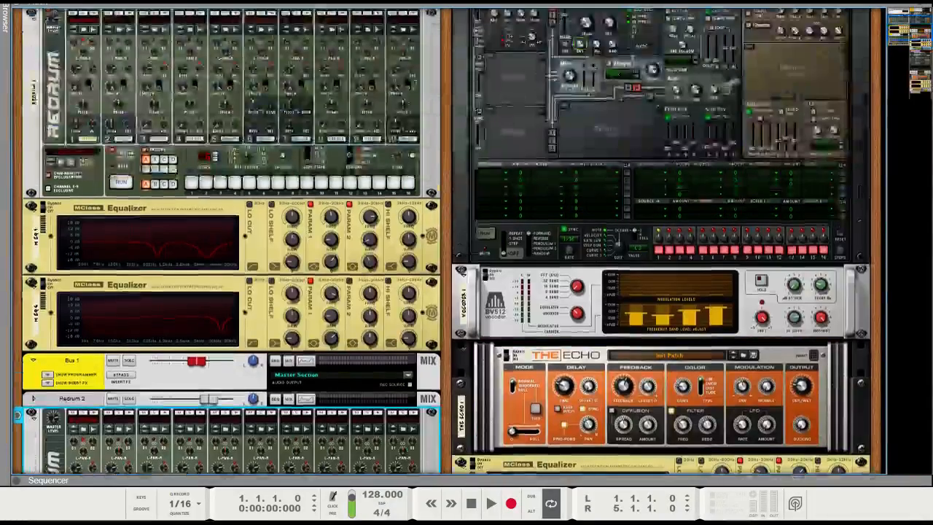
{"action": "scroll", "coordinate": [58, 286], "scroll_direction": "down", "scroll_amount": 7}
{"action": "scroll", "coordinate": [53, 270], "scroll_direction": "down", "scroll_amount": 2}
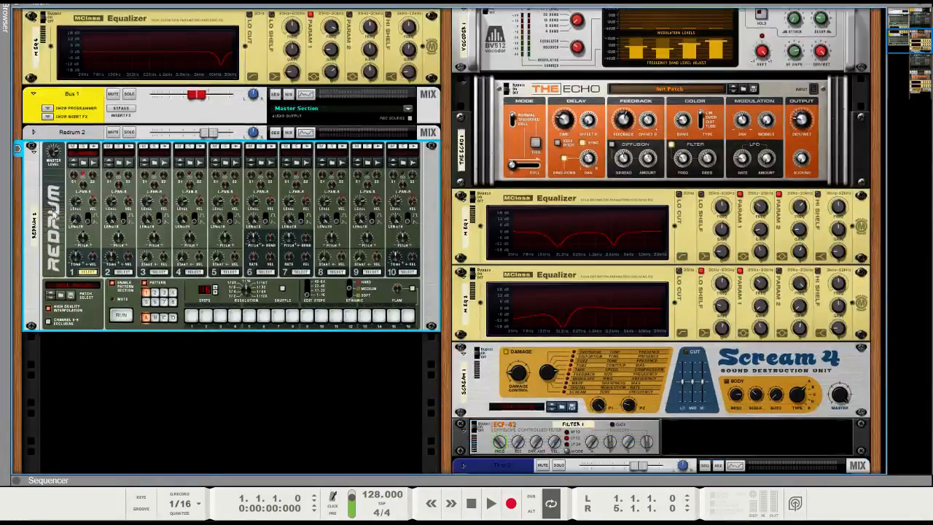
Add an MClass Equalizer below Redrum 2 from the Reason effects devices.
{"action": "key", "text": "F3"}
{"action": "left_click", "coordinate": [25, 74]}
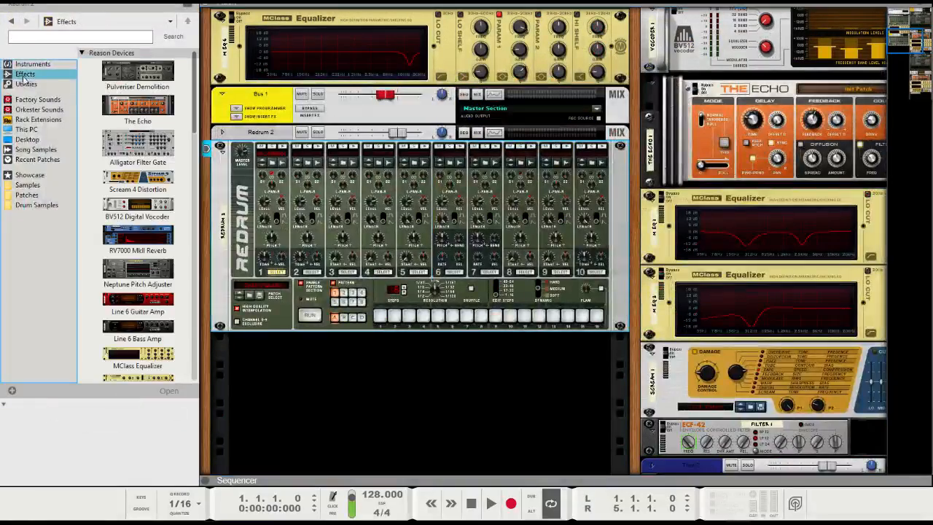
{"action": "scroll", "coordinate": [185, 329], "scroll_direction": "down", "scroll_amount": 3}
{"action": "double_click", "coordinate": [175, 271]}
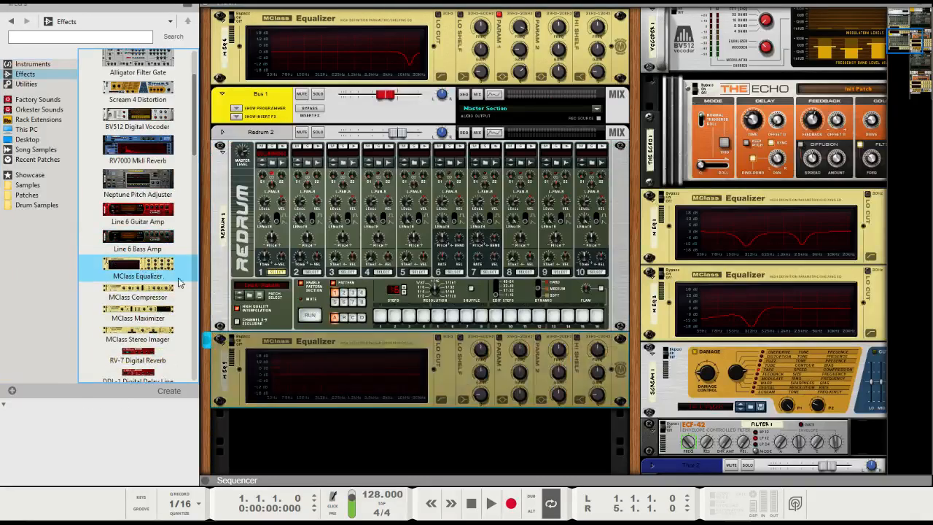
{"action": "scroll", "coordinate": [350, 298], "scroll_direction": "up", "scroll_amount": 3}
{"action": "scroll", "coordinate": [406, 319], "scroll_direction": "down", "scroll_amount": 2}
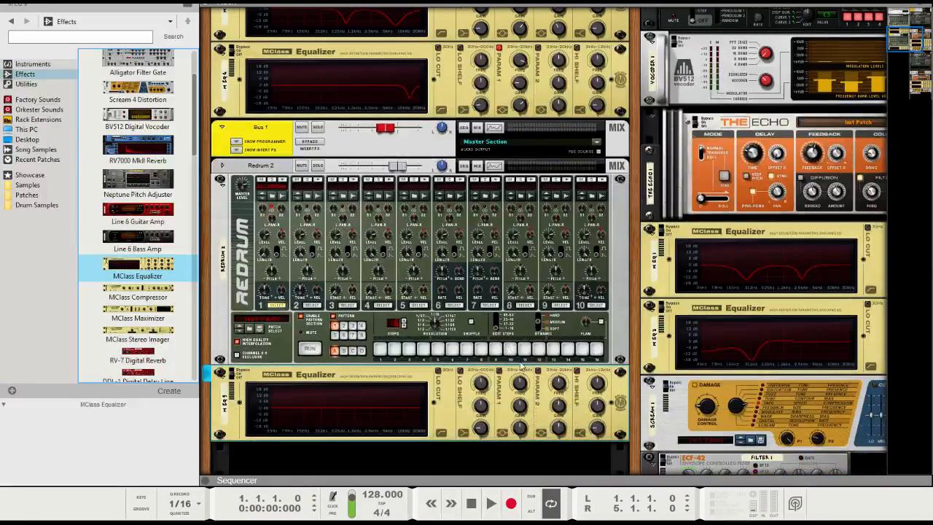
{"action": "scroll", "coordinate": [492, 366], "scroll_direction": "up", "scroll_amount": 3}
{"action": "scroll", "coordinate": [379, 309], "scroll_direction": "down", "scroll_amount": 2}
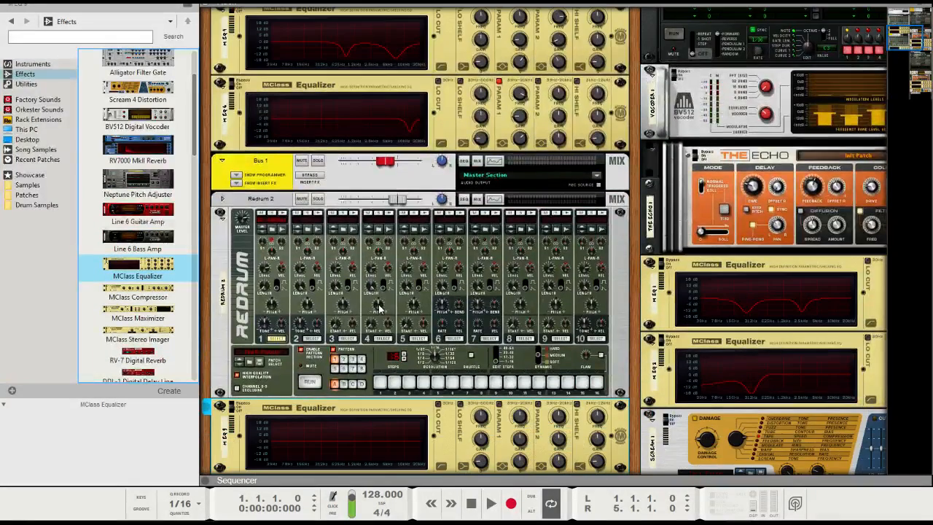
Enable parametric band 1 on Redrum 2's equalizer, boost its gain and audition the bell on channel 1.
{"action": "left_click", "coordinate": [499, 405]}
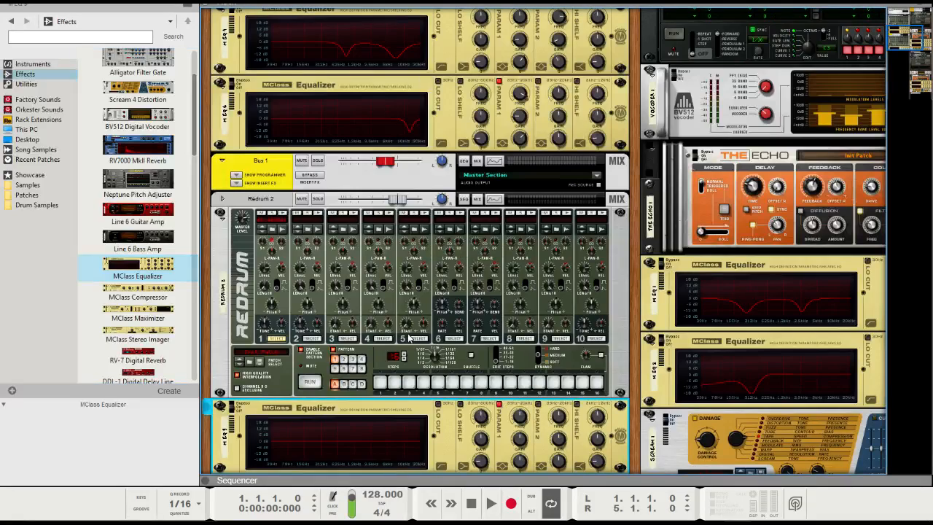
{"action": "scroll", "coordinate": [410, 338], "scroll_direction": "up", "scroll_amount": 1}
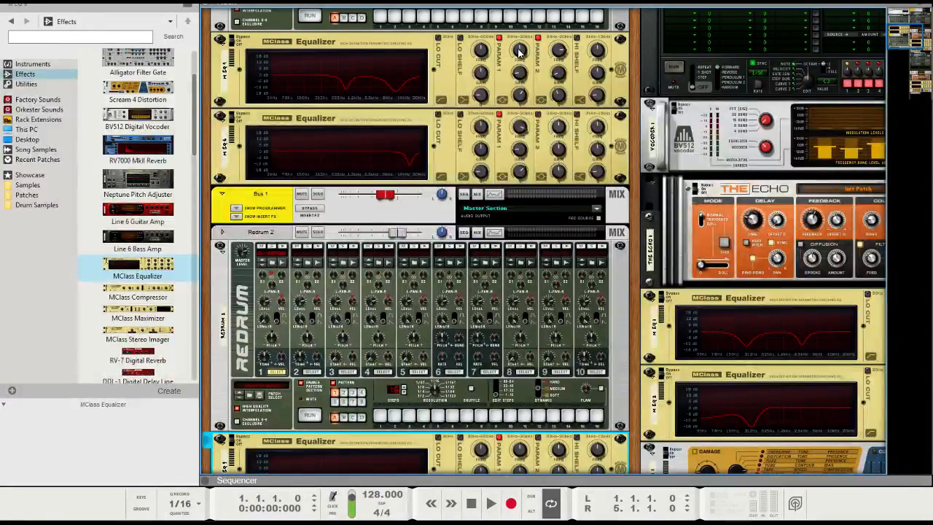
{"action": "scroll", "coordinate": [496, 396], "scroll_direction": "down", "scroll_amount": 5}
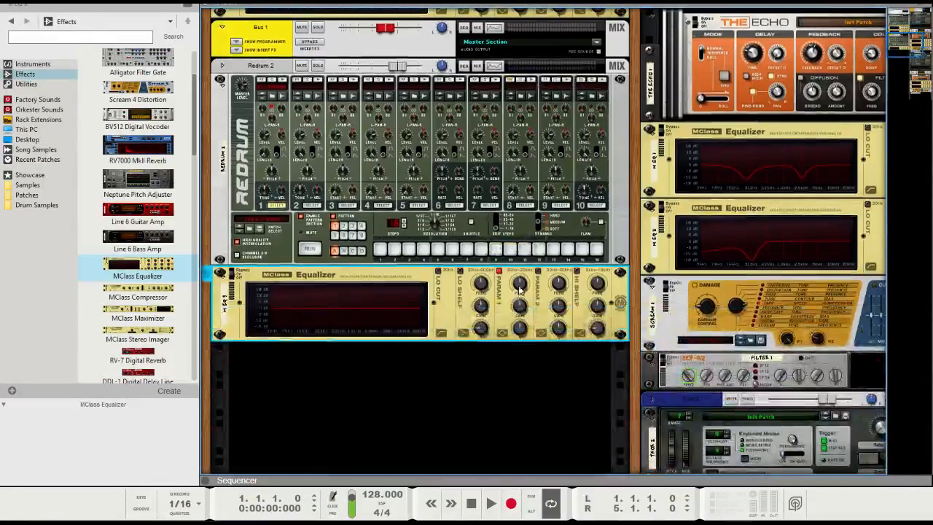
{"action": "left_click_drag", "start_coordinate": [521, 306], "coordinate": [520, 293]}
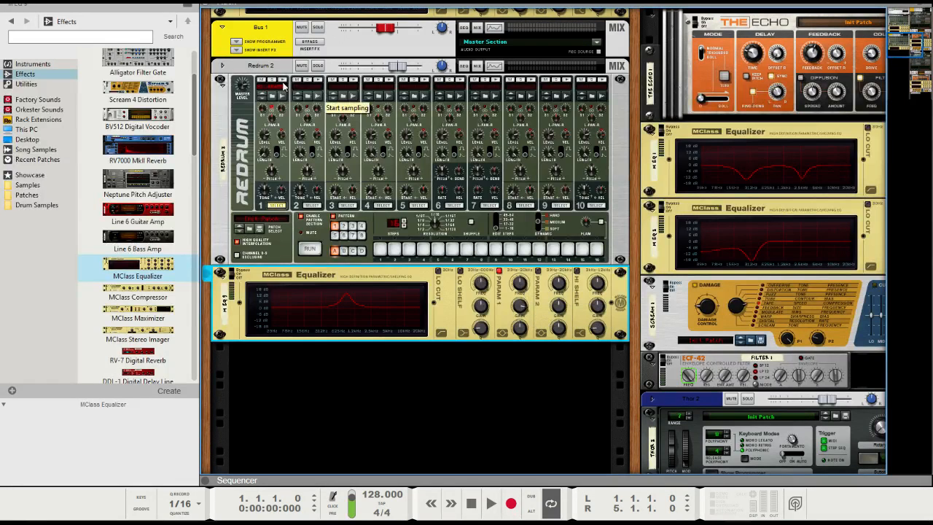
{"action": "left_click", "coordinate": [282, 83]}
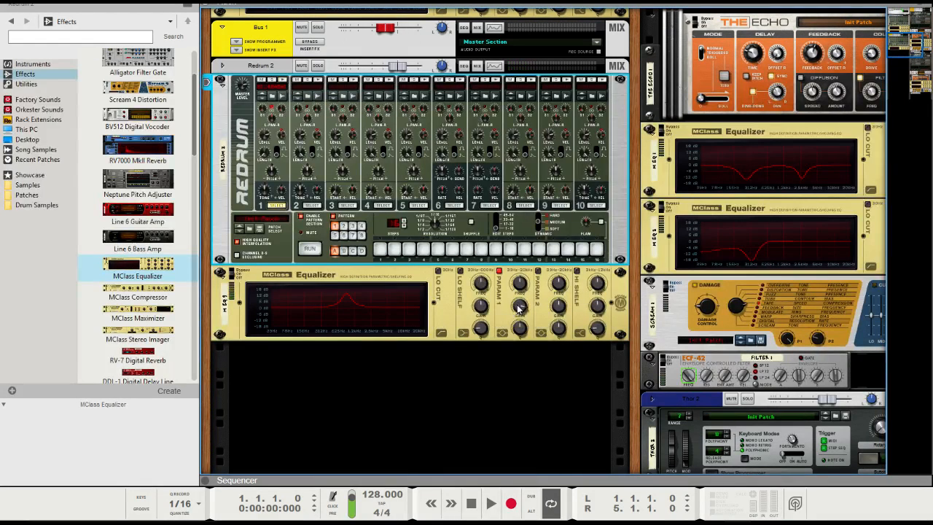
Turn parametric band 1 into a narrow cut with Q 9.4 and gain -11.4 dB, auditioning the bell.
{"action": "left_click_drag", "start_coordinate": [520, 328], "coordinate": [522, 330]}
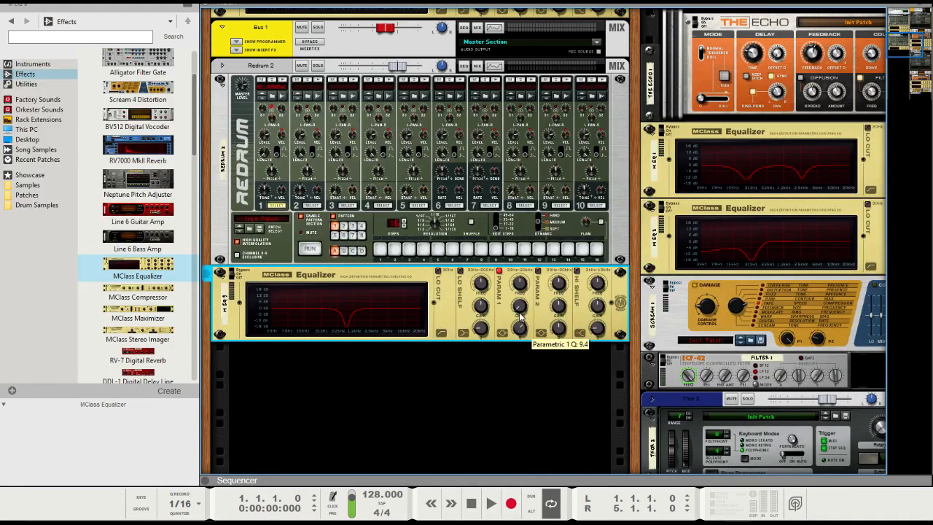
{"action": "left_click", "coordinate": [284, 82]}
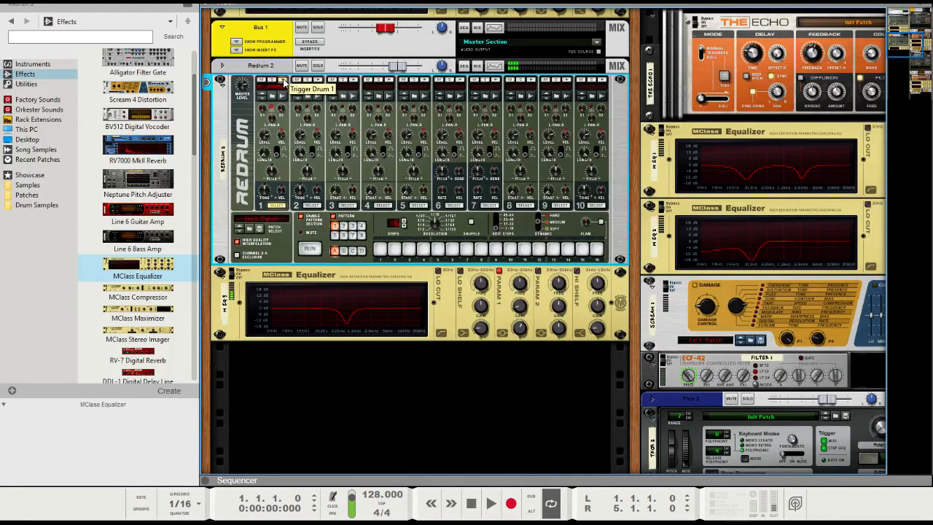
{"action": "left_click", "coordinate": [520, 311]}
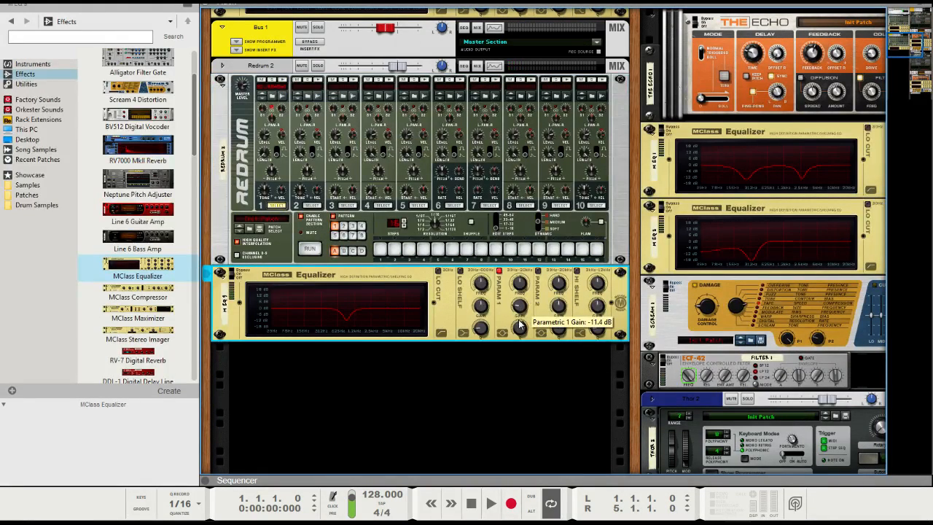
{"action": "left_click", "coordinate": [284, 82]}
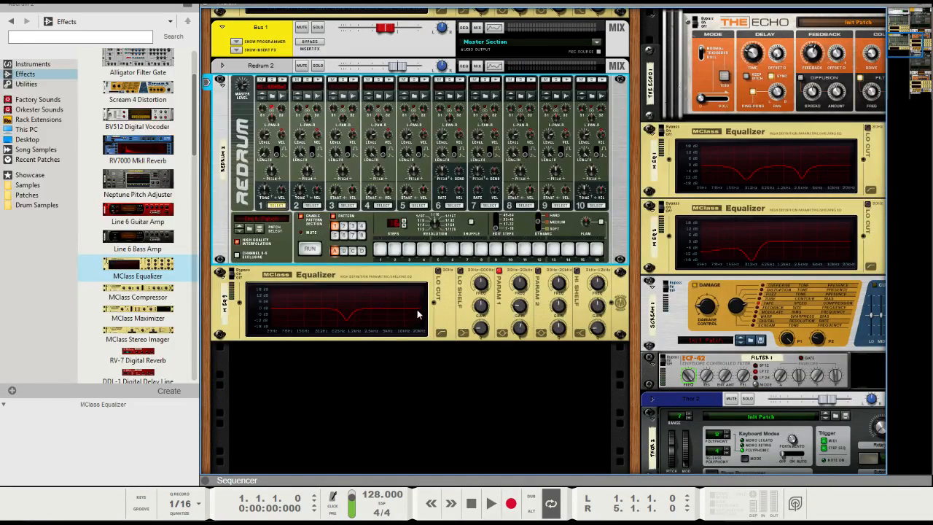
Enable parametric band 2 on Redrum 2's equalizer and shape it into a cut in the high frequencies while auditioning the bell.
{"action": "scroll", "coordinate": [401, 324], "scroll_direction": "up", "scroll_amount": 5}
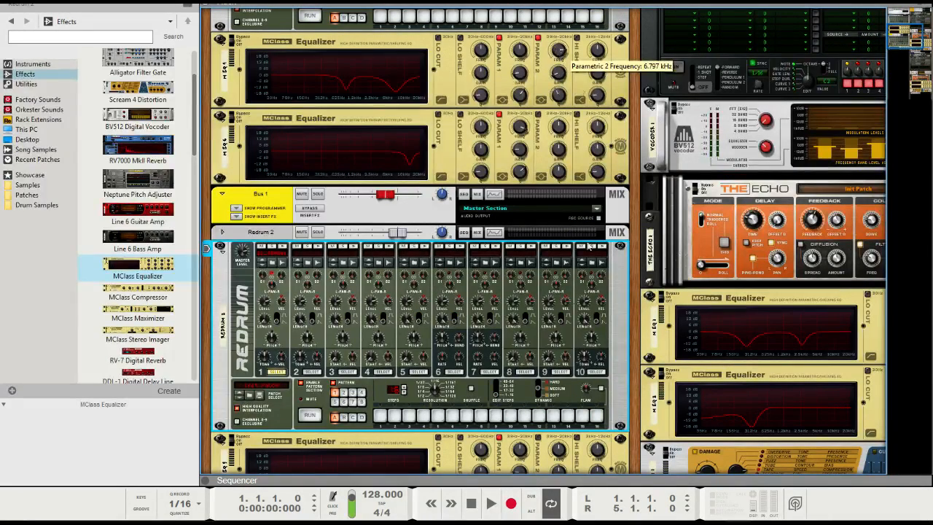
{"action": "scroll", "coordinate": [589, 247], "scroll_direction": "down", "scroll_amount": 4}
{"action": "left_click", "coordinate": [559, 315]}
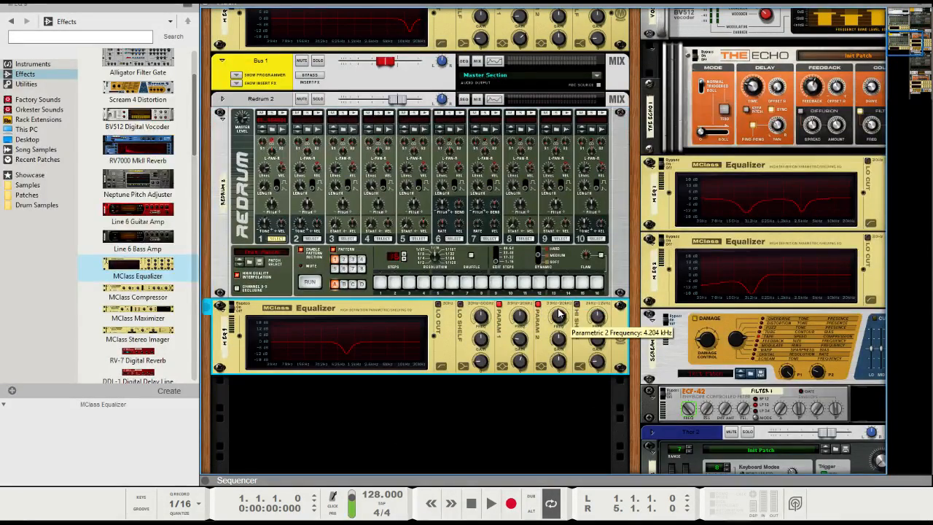
{"action": "scroll", "coordinate": [560, 313], "scroll_direction": "up", "scroll_amount": 3}
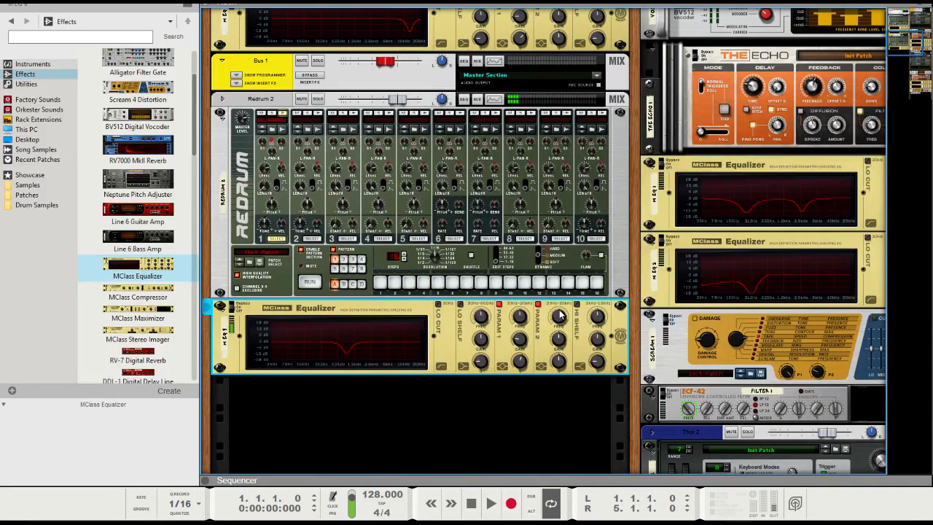
{"action": "scroll", "coordinate": [560, 327], "scroll_direction": "up", "scroll_amount": 5}
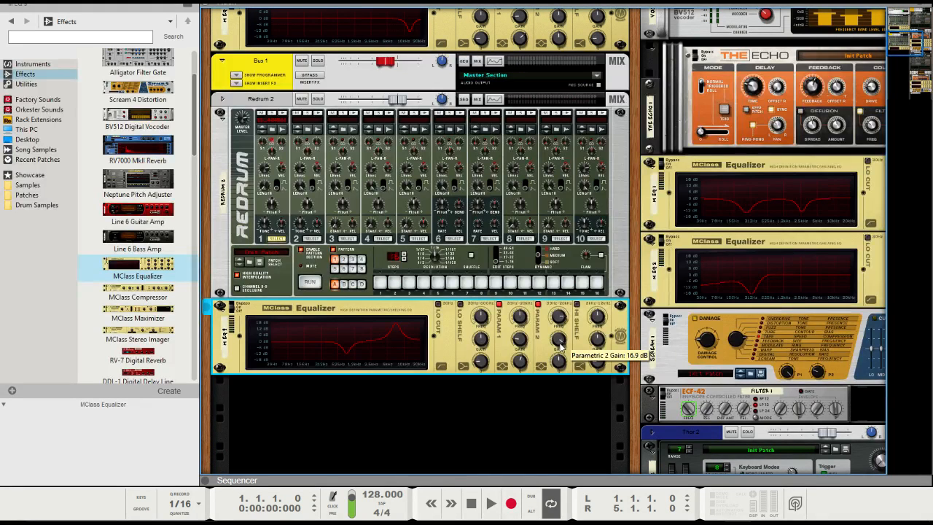
{"action": "left_click_drag", "start_coordinate": [561, 348], "coordinate": [560, 372]}
{"action": "left_click_drag", "start_coordinate": [241, 304], "coordinate": [235, 304]}
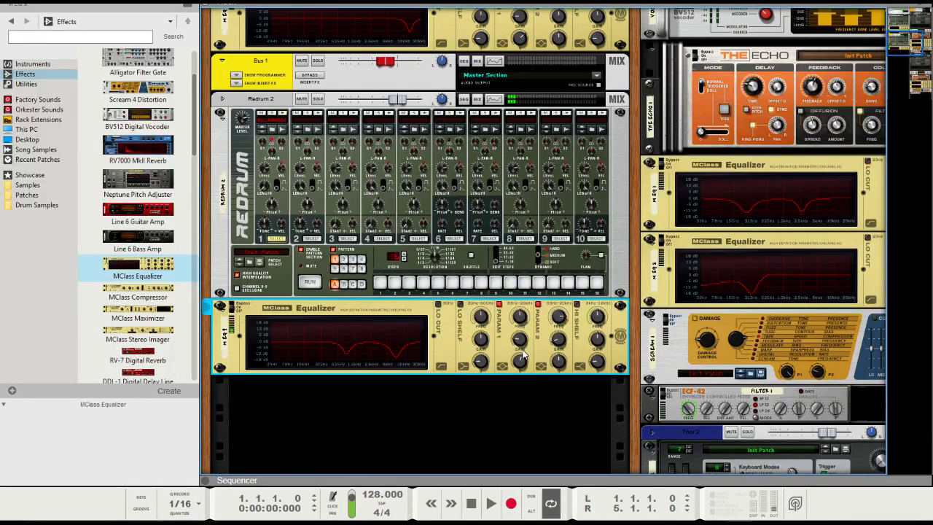
{"action": "scroll", "coordinate": [400, 340], "scroll_direction": "up", "scroll_amount": 2}
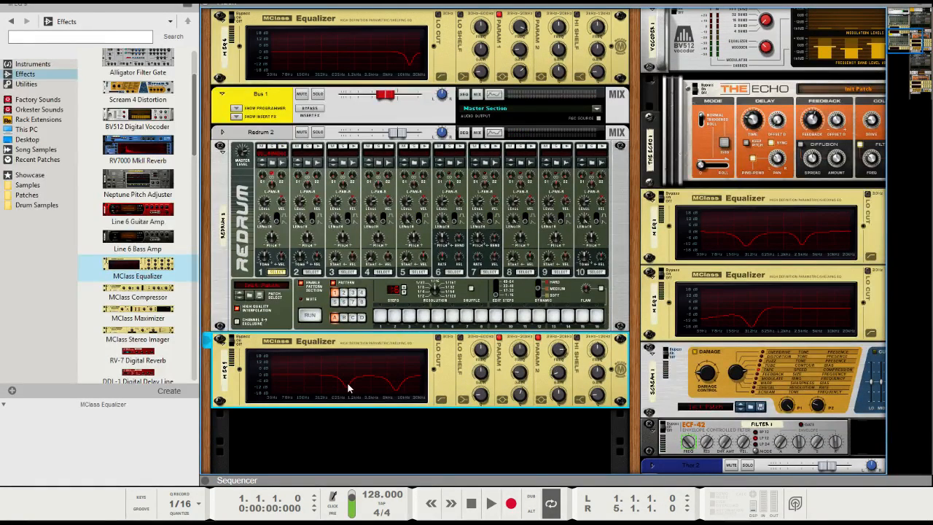
{"action": "scroll", "coordinate": [347, 385], "scroll_direction": "up", "scroll_amount": 2}
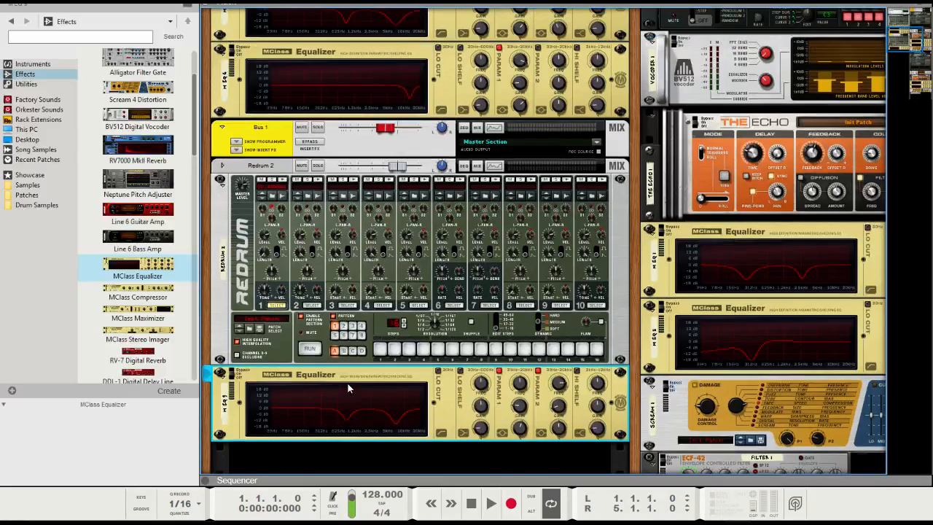
{"action": "scroll", "coordinate": [350, 386], "scroll_direction": "down", "scroll_amount": 4}
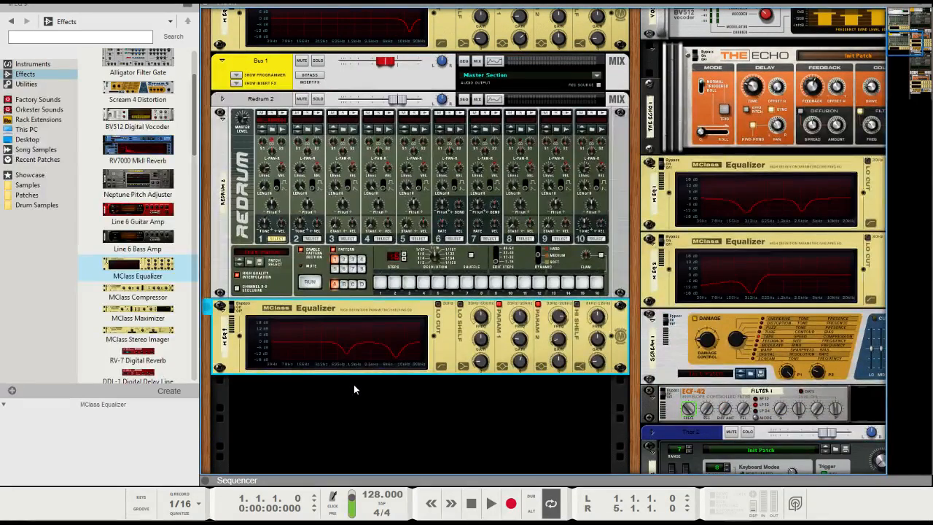
Compare the bell with Redrum 2's equalizer bypassed and enabled, and add a second MClass Equalizer below it.
{"action": "scroll", "coordinate": [266, 347], "scroll_direction": "up", "scroll_amount": 6}
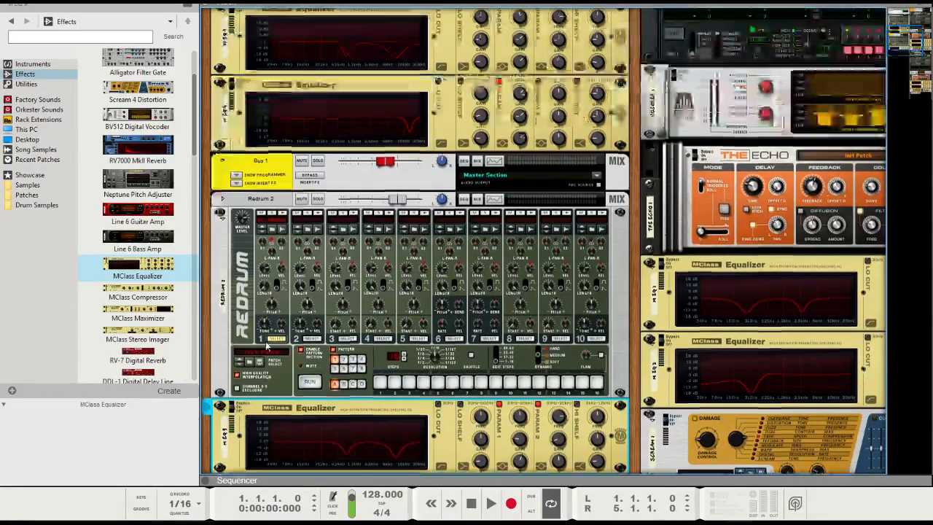
{"action": "scroll", "coordinate": [327, 370], "scroll_direction": "down", "scroll_amount": 4}
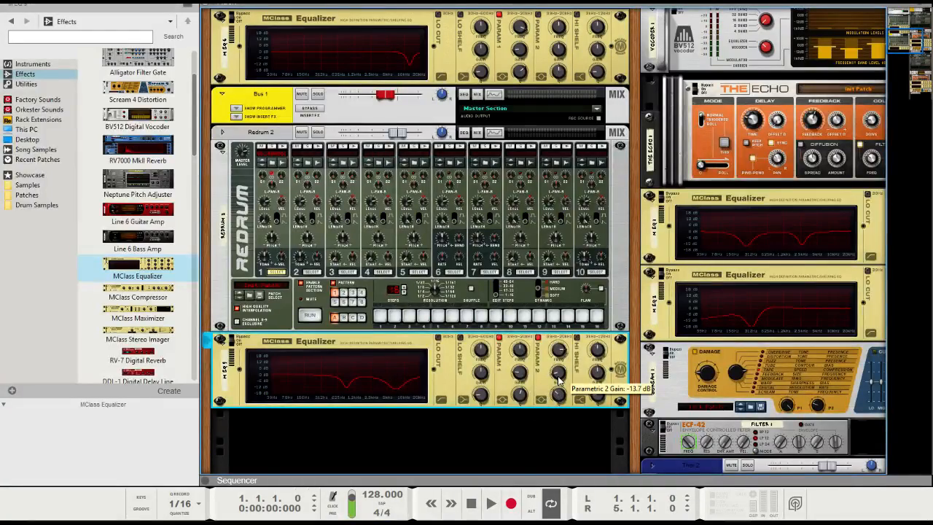
{"action": "scroll", "coordinate": [559, 403], "scroll_direction": "up", "scroll_amount": 4}
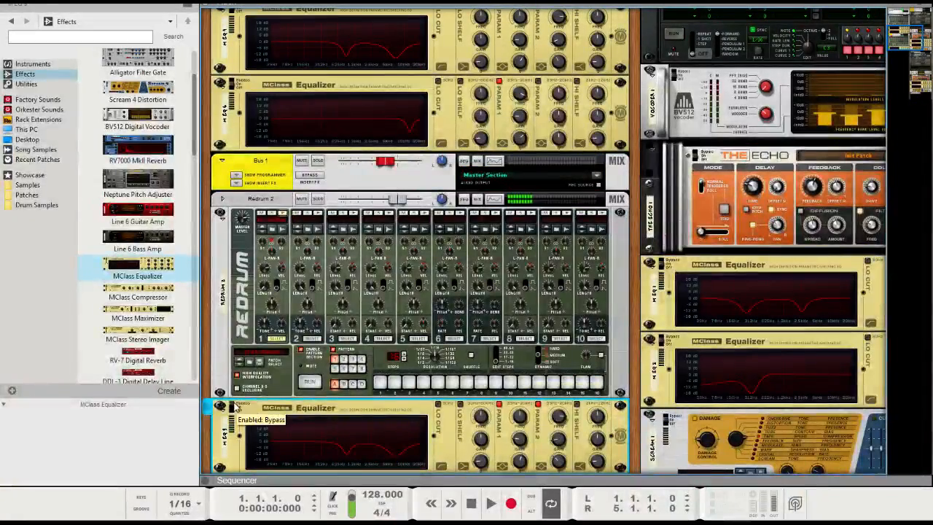
{"action": "scroll", "coordinate": [310, 426], "scroll_direction": "down", "scroll_amount": 2}
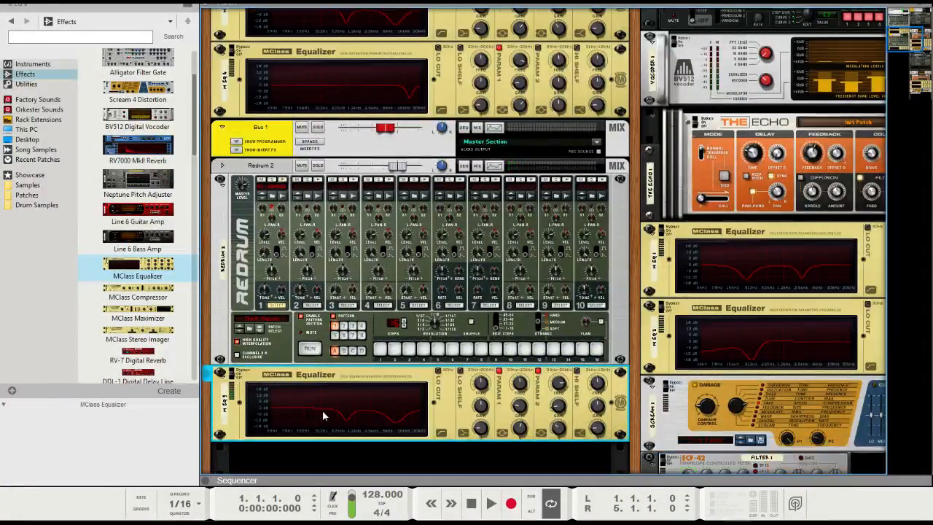
{"action": "double_click", "coordinate": [138, 266]}
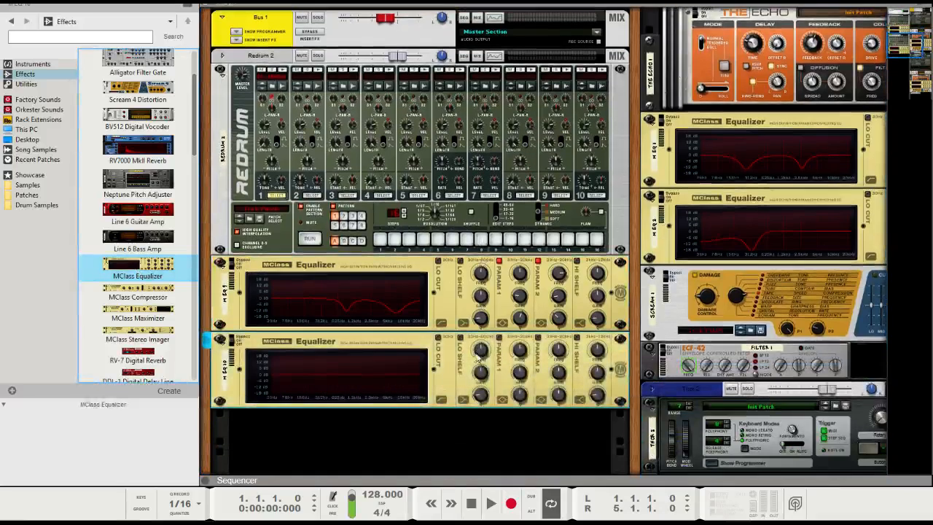
Enable parametric band 1 on the new equalizer and shape it into a narrow high-frequency cut with Q 11.7, auditioning the bell.
{"action": "left_click_drag", "start_coordinate": [531, 347], "coordinate": [533, 335]}
{"action": "scroll", "coordinate": [533, 232], "scroll_direction": "up", "scroll_amount": 2}
{"action": "scroll", "coordinate": [533, 233], "scroll_direction": "up", "scroll_amount": 1}
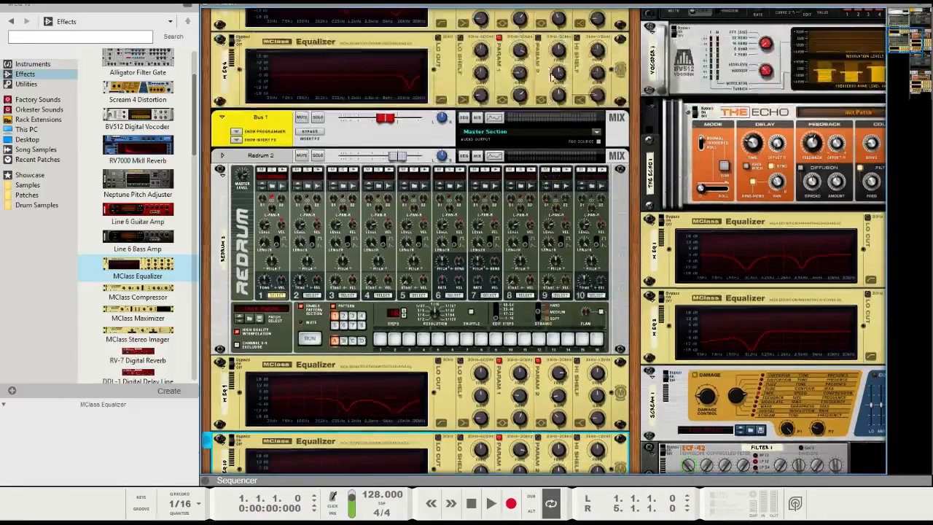
{"action": "scroll", "coordinate": [505, 384], "scroll_direction": "down", "scroll_amount": 4}
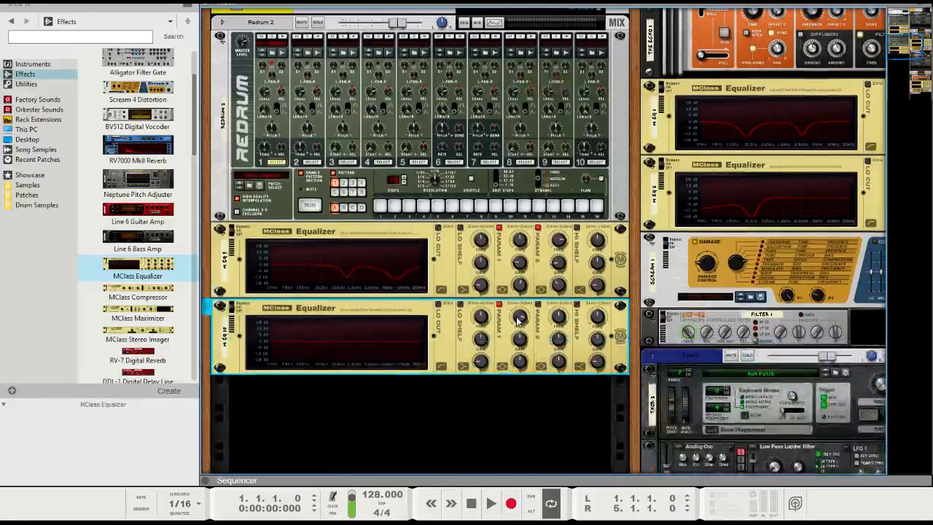
{"action": "left_click_drag", "start_coordinate": [521, 335], "coordinate": [521, 316]}
{"action": "mouse_move", "coordinate": [522, 348]}
{"action": "left_mouse_down"}
{"action": "mouse_move", "coordinate": [526, 381]}
{"action": "mouse_move", "coordinate": [520, 360]}
{"action": "left_mouse_up"}
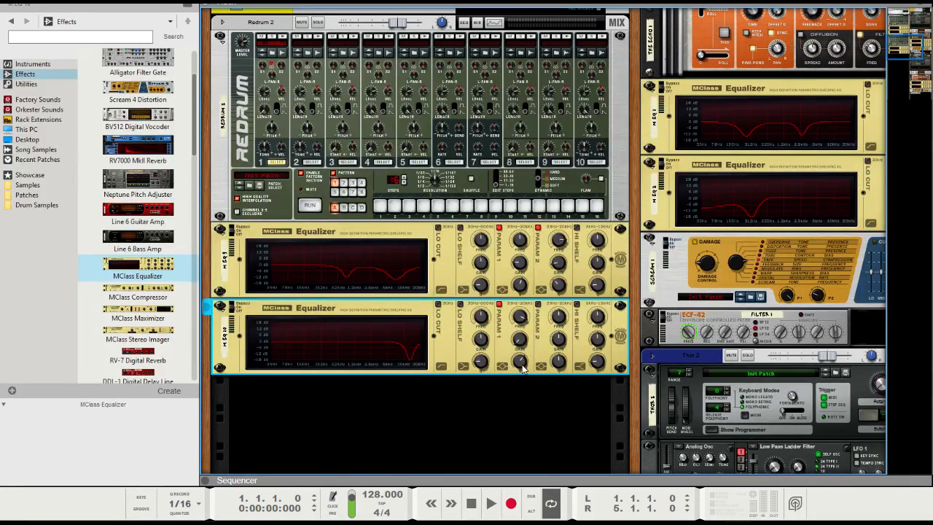
{"action": "mouse_move", "coordinate": [521, 338]}
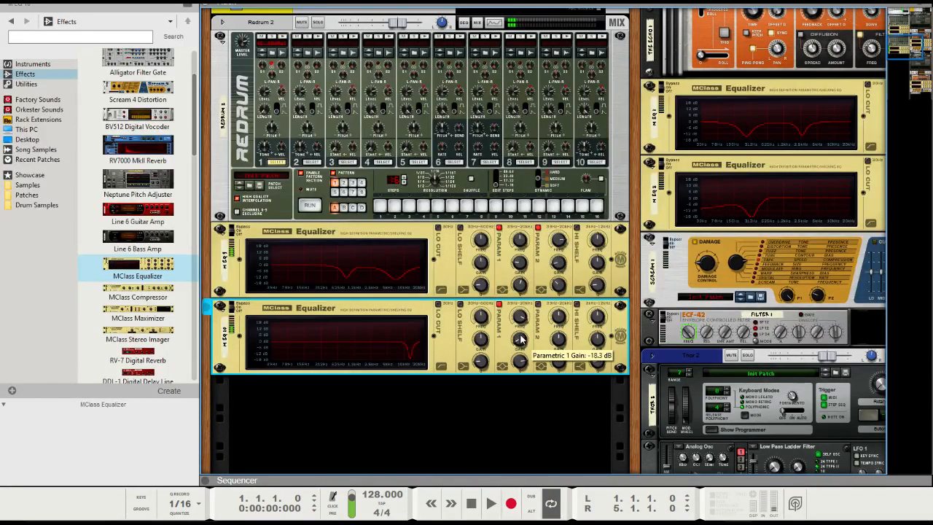
{"action": "left_click_drag", "start_coordinate": [521, 337], "coordinate": [522, 333]}
{"action": "scroll", "coordinate": [521, 335], "scroll_direction": "up", "scroll_amount": 2}
{"action": "scroll", "coordinate": [522, 336], "scroll_direction": "down", "scroll_amount": 2}
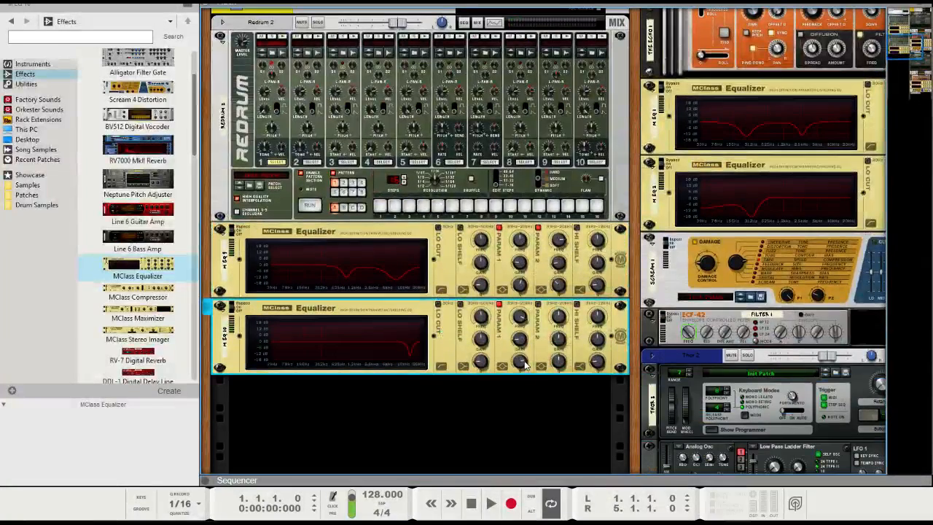
{"action": "mouse_move", "coordinate": [524, 365]}
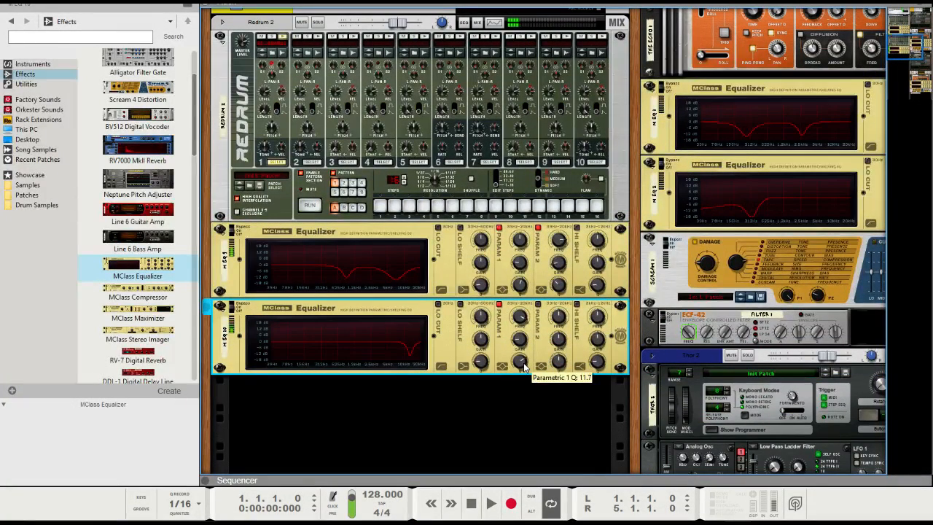
Hide the browser, show the sequencer, and move the Redrum 2 track between Filter 1 and Thor 2.
{"action": "key", "text": "F8"}
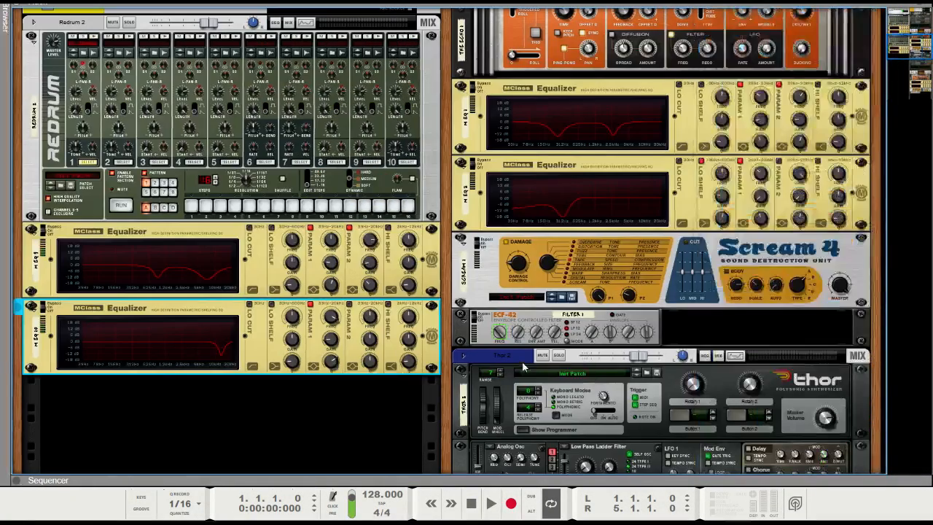
{"action": "scroll", "coordinate": [275, 418], "scroll_direction": "up", "scroll_amount": 2}
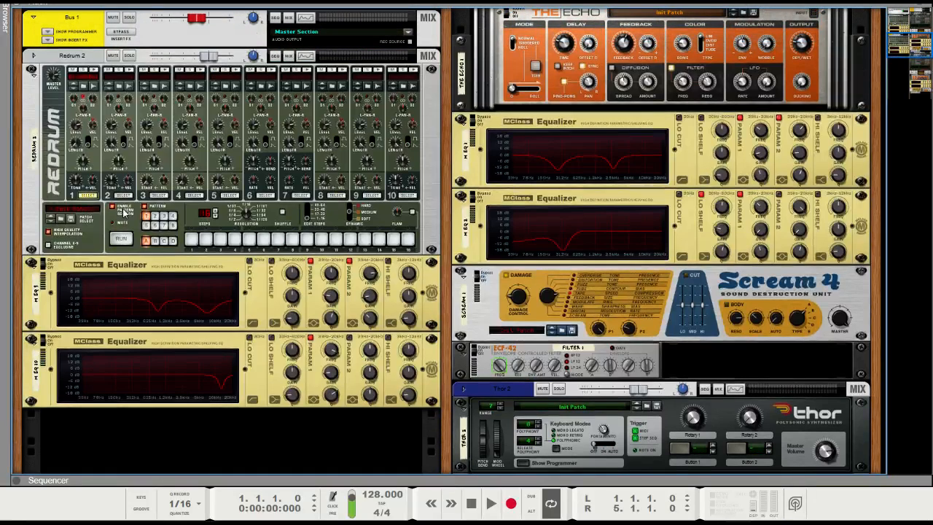
{"action": "key", "text": "F7"}
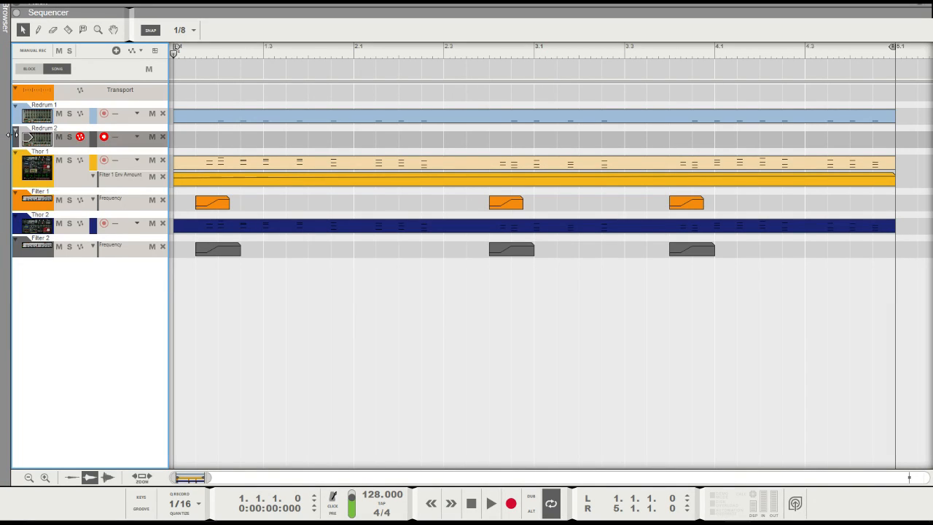
{"action": "left_click_drag", "start_coordinate": [9, 135], "coordinate": [11, 198]}
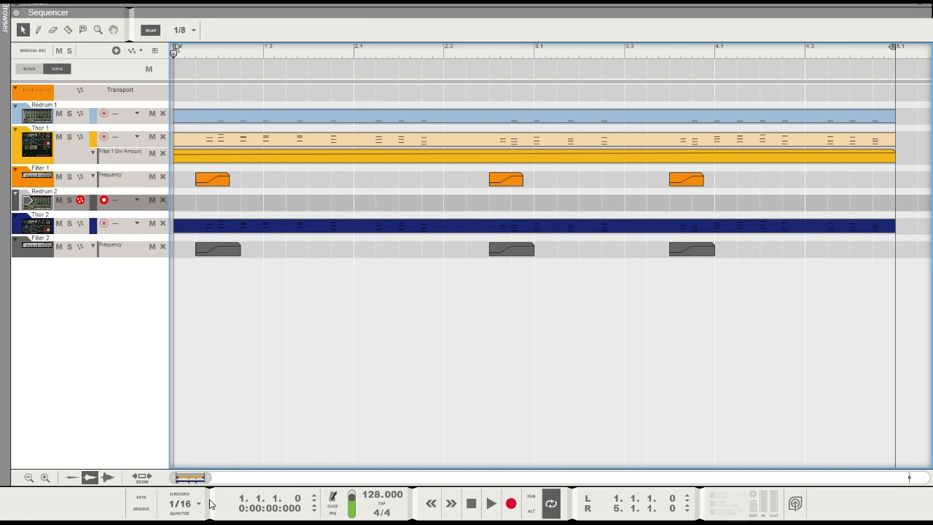
Set the snap value to Bar and copy the Thor 2 note clip to bar 6 on the same track.
{"action": "left_click_drag", "start_coordinate": [210, 475], "coordinate": [264, 475]}
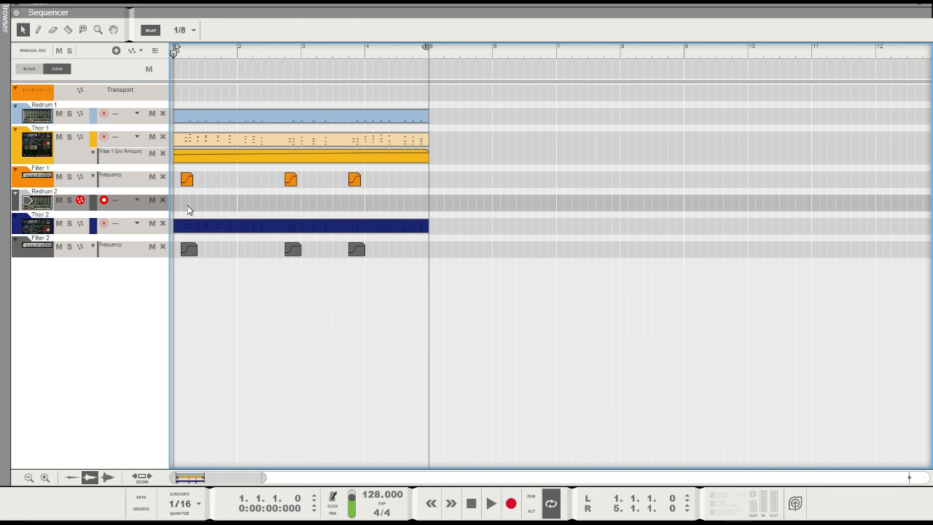
{"action": "left_click", "coordinate": [182, 30]}
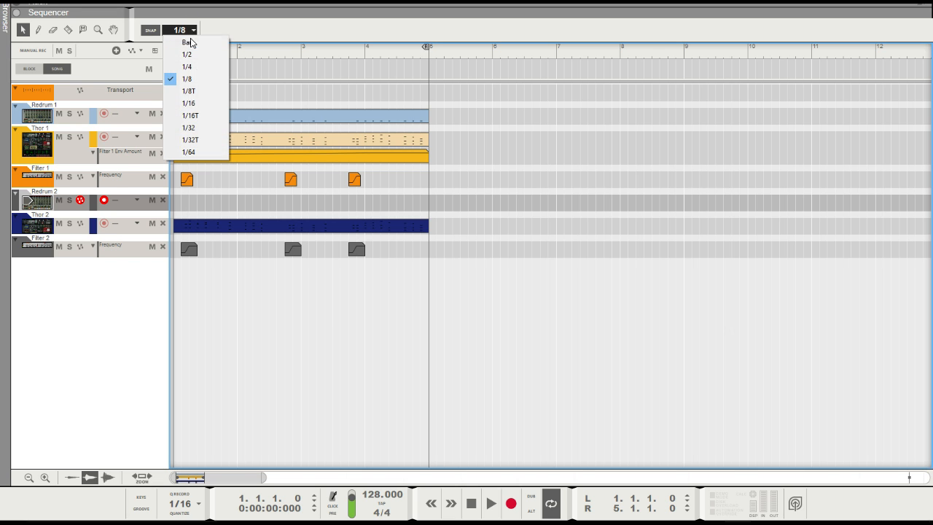
{"action": "left_click", "coordinate": [188, 41]}
{"action": "left_click_drag", "start_coordinate": [272, 229], "coordinate": [583, 235]}
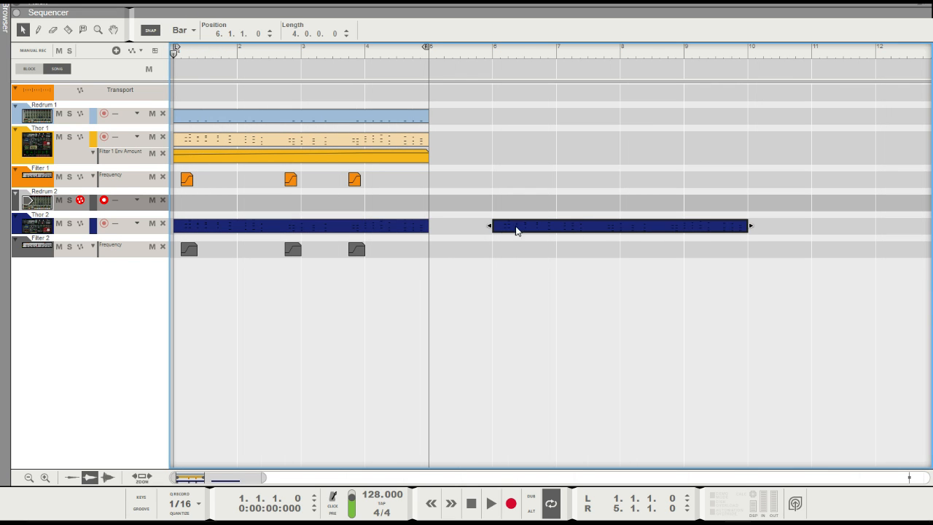
Set every note in the copied Thor 2 clip to the single pitch C1 and close the clip.
{"action": "double_click", "coordinate": [626, 232]}
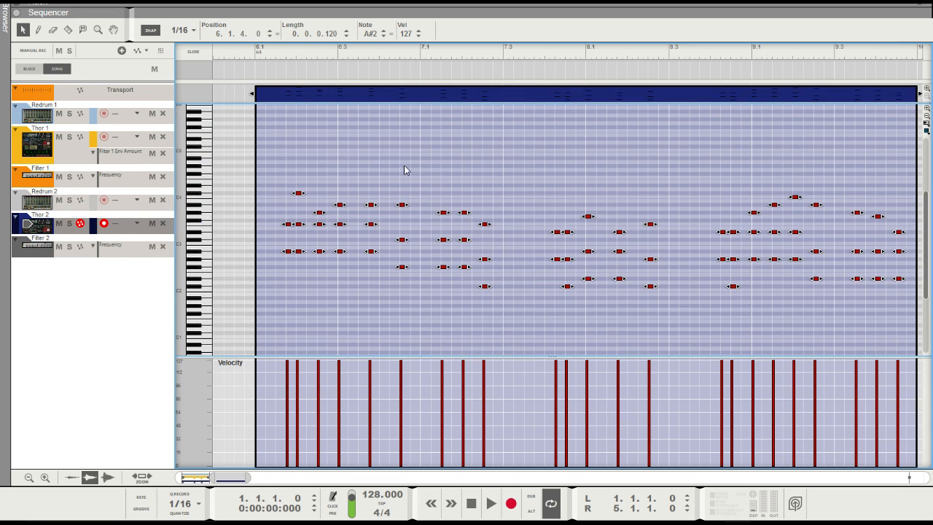
{"action": "left_click", "coordinate": [192, 52]}
{"action": "double_click", "coordinate": [295, 230]}
{"action": "key", "text": "ctrl+a"}
{"action": "left_click", "coordinate": [390, 34]}
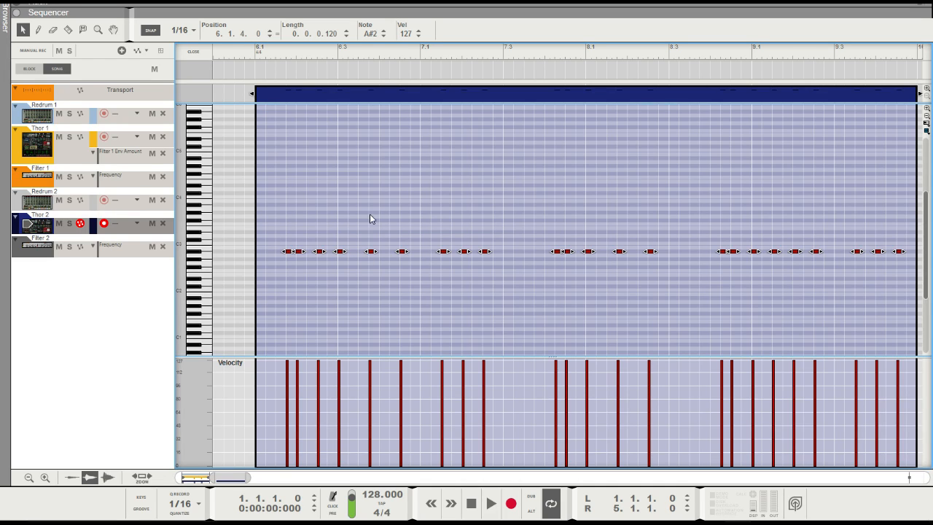
{"action": "left_click", "coordinate": [367, 36]}
{"action": "type", "text": "c1"}
{"action": "key", "text": "Return"}
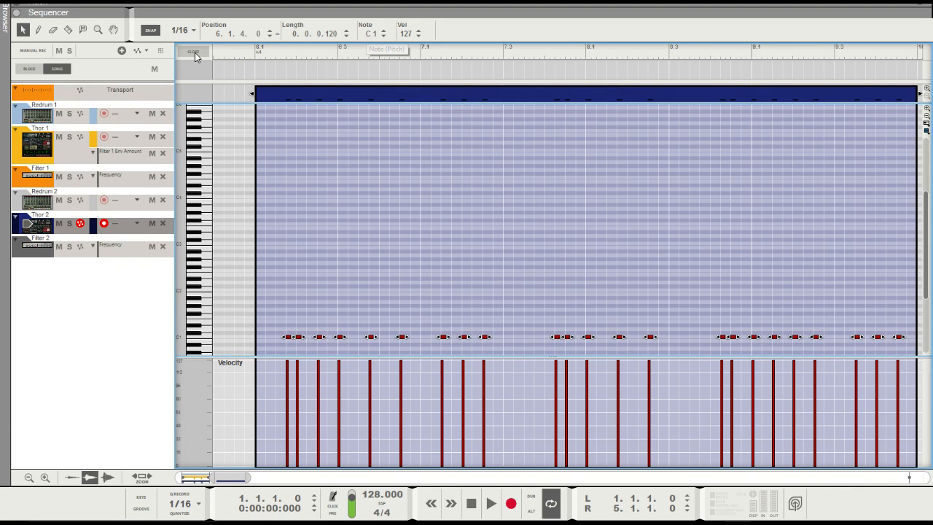
{"action": "left_click", "coordinate": [193, 51]}
{"action": "left_click_drag", "start_coordinate": [217, 479], "coordinate": [183, 479]}
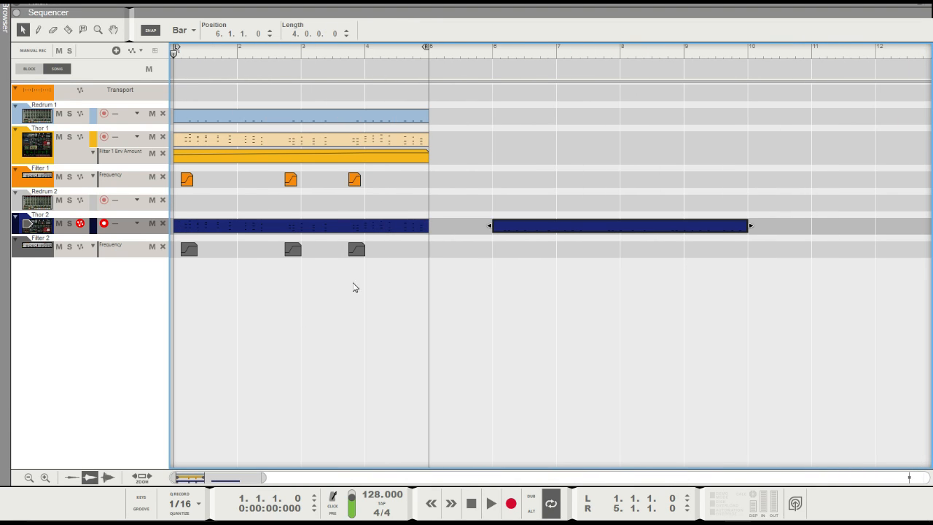
Move the edited clip from bar 6 of Thor 2 to bar 1 of the Redrum 2 track and check its notes.
{"action": "left_click_drag", "start_coordinate": [508, 227], "coordinate": [159, 200]}
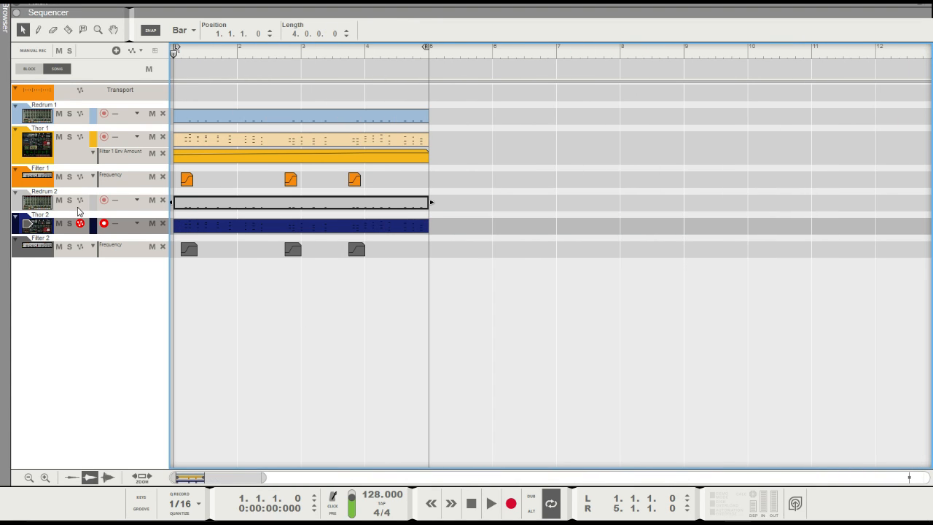
{"action": "double_click", "coordinate": [219, 205]}
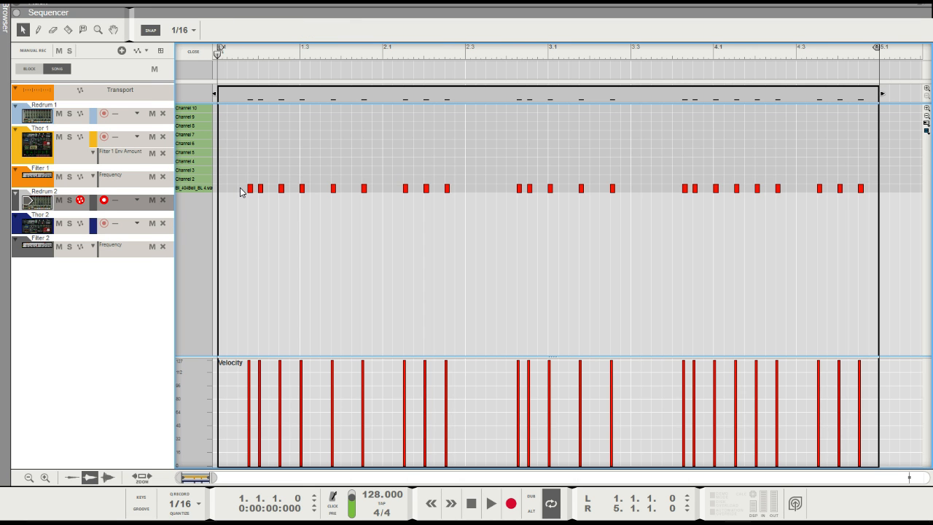
{"action": "left_click", "coordinate": [193, 52]}
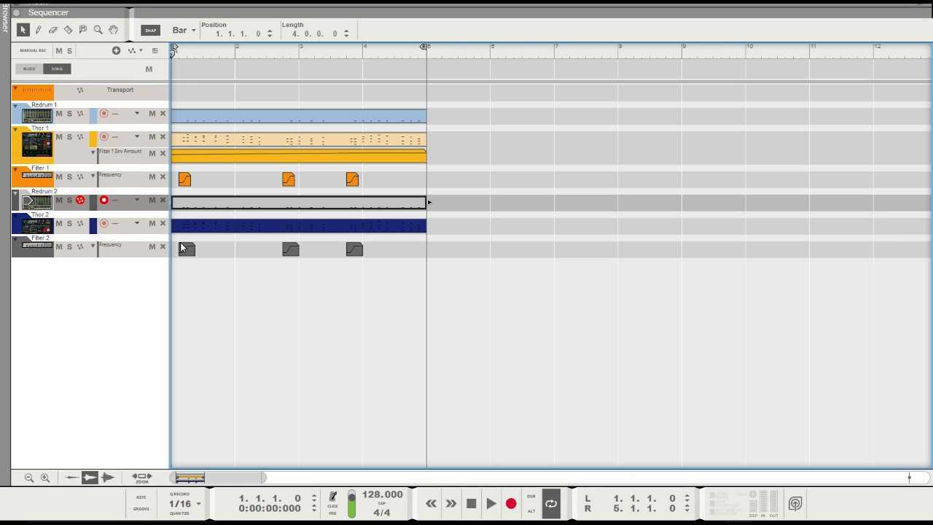
Open the Redrum 2 clip, solo the Redrum 2, Thor 2 and Filter 2 tracks, and play back the start.
{"action": "double_click", "coordinate": [243, 205]}
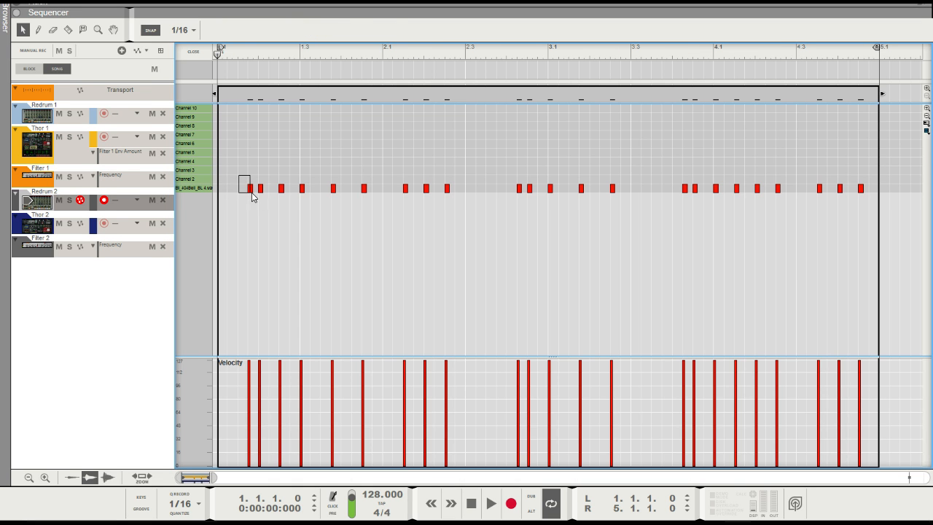
{"action": "left_click_drag", "start_coordinate": [239, 175], "coordinate": [251, 193]}
{"action": "left_click", "coordinate": [248, 146]}
{"action": "left_click", "coordinate": [70, 200]}
{"action": "left_click", "coordinate": [69, 224]}
{"action": "left_click", "coordinate": [70, 247]}
{"action": "key", "text": "space"}
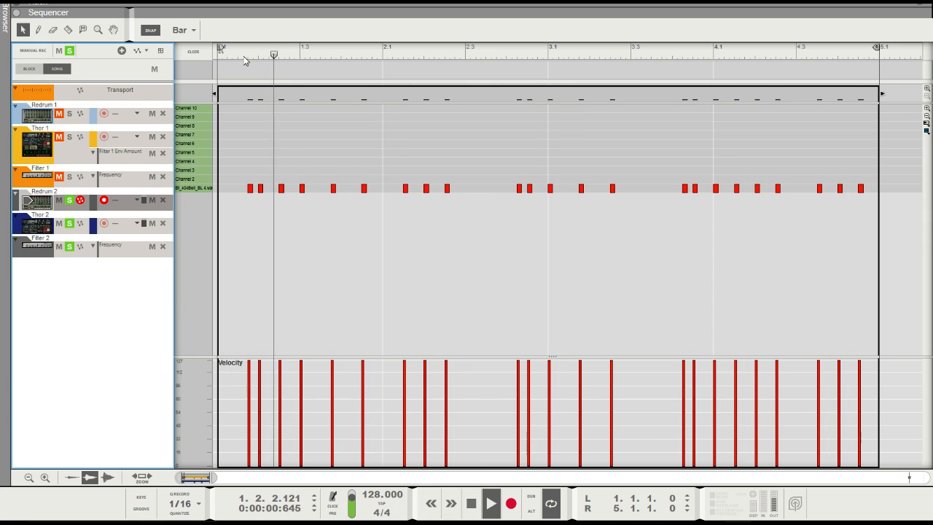
{"action": "key", "text": "space"}
Delete the first bell note of each of the three note groups in the Redrum 2 clip.
{"action": "left_click", "coordinate": [243, 156]}
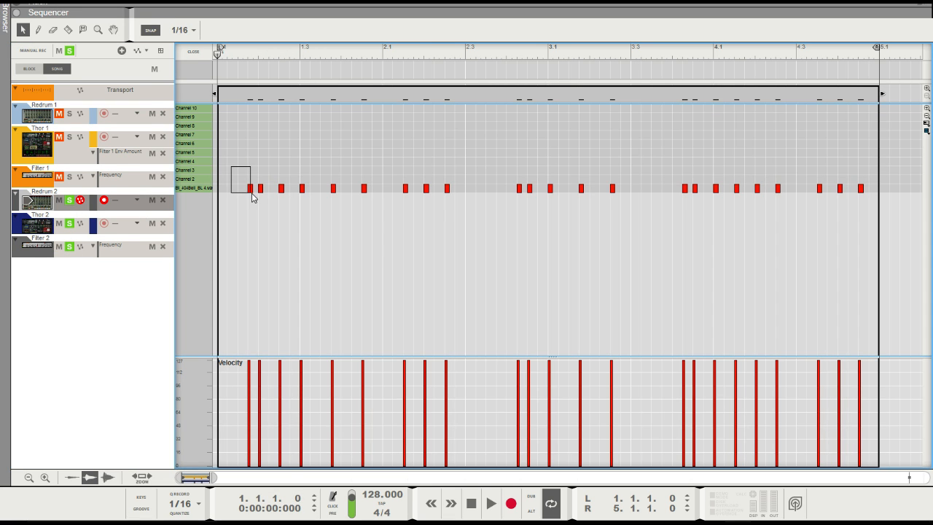
{"action": "left_click_drag", "start_coordinate": [252, 196], "coordinate": [252, 196]}
{"action": "key", "text": "Delete"}
{"action": "left_click_drag", "start_coordinate": [522, 191], "coordinate": [522, 191]}
{"action": "key", "text": "Delete"}
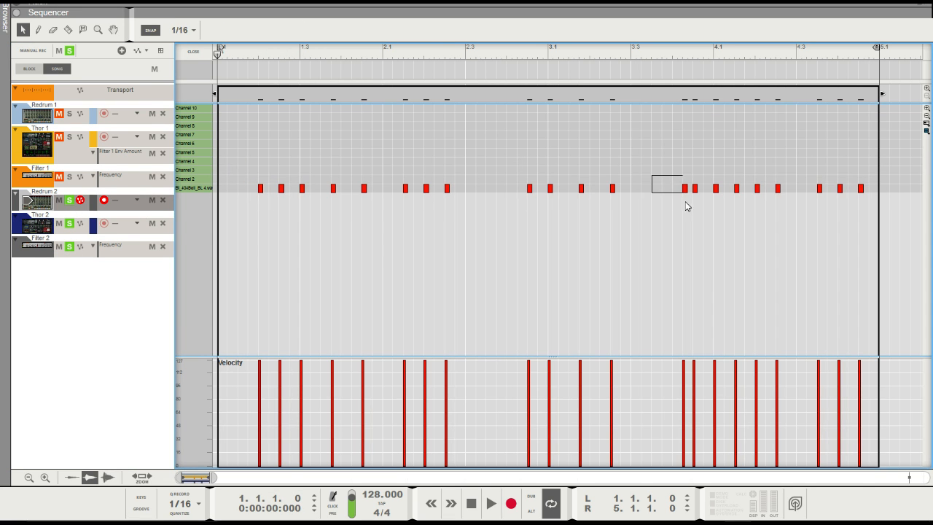
{"action": "left_click_drag", "start_coordinate": [686, 205], "coordinate": [686, 205]}
{"action": "key", "text": "Delete"}
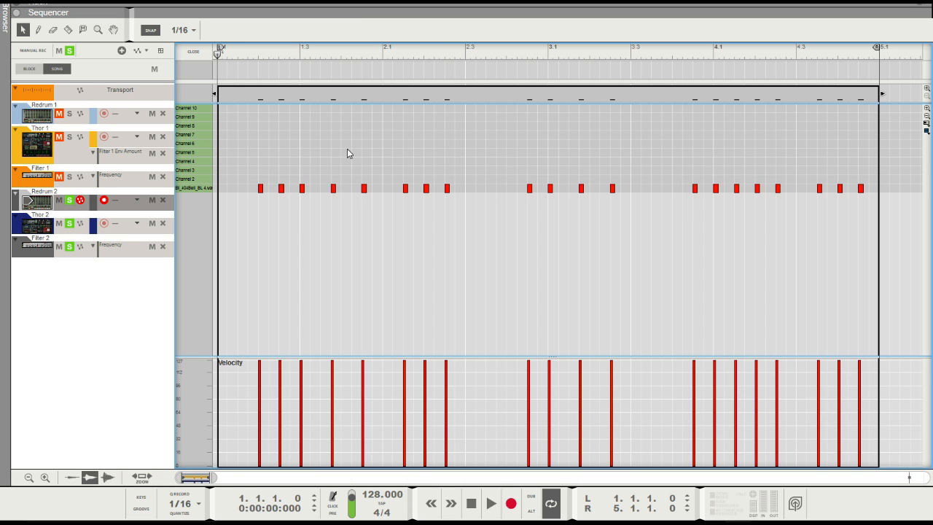
Play back the soloed tracks with the thinned bell pattern, close the Redrum 2 clip and return to the song start.
{"action": "key", "text": "space"}
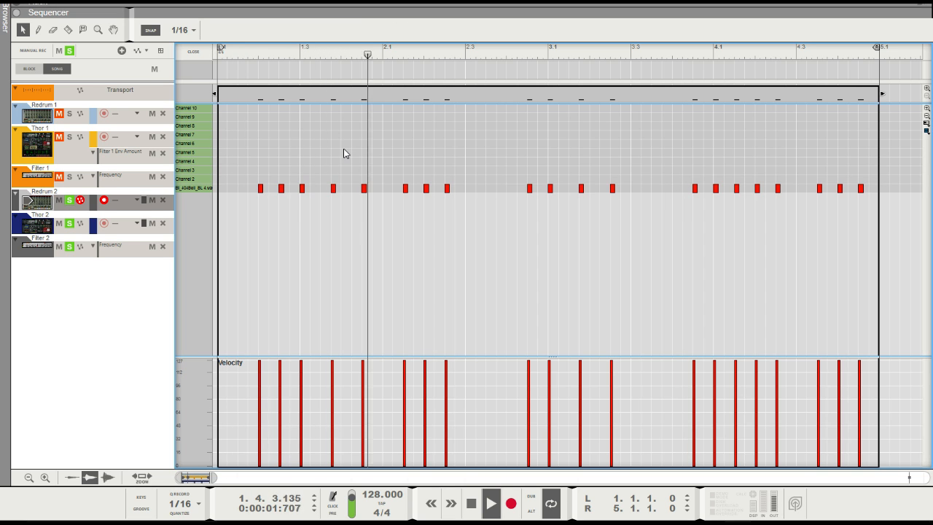
{"action": "left_click", "coordinate": [193, 52]}
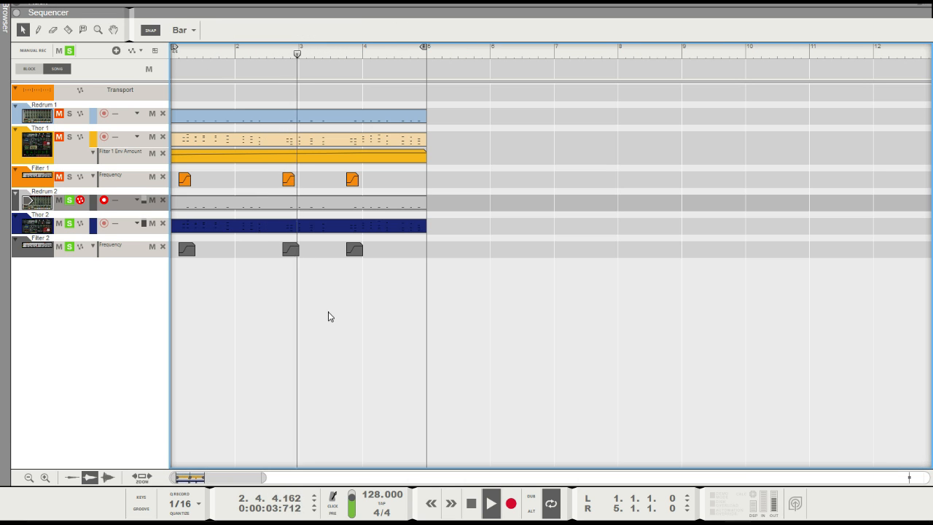
{"action": "key", "text": "space"}
{"action": "key", "text": "shift+Return"}
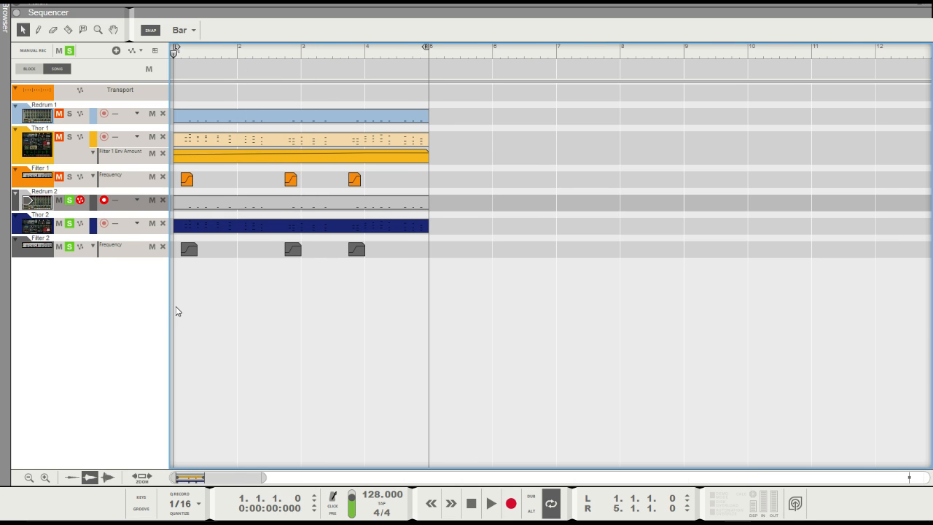
Reorder the mixer channels so that Redrum 2 comes first and Thor 2 second, ahead of Thor 1.
{"action": "key", "text": "F6"}
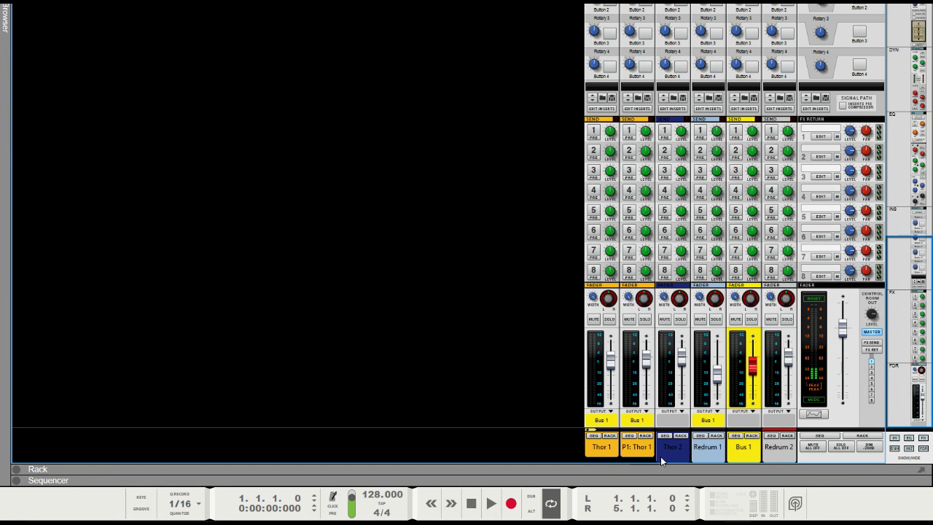
{"action": "left_click_drag", "start_coordinate": [660, 456], "coordinate": [511, 434]}
{"action": "left_click_drag", "start_coordinate": [798, 453], "coordinate": [524, 388]}
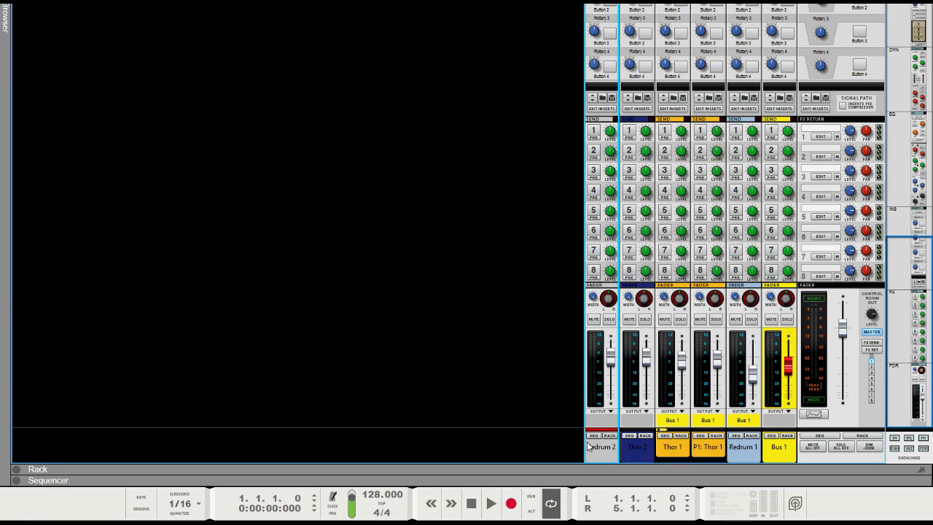
Try a first balance during playback with the Redrum 2 fader at about -4.2 dB and Thor 2 at about 1 dB.
{"action": "left_click_drag", "start_coordinate": [611, 354], "coordinate": [611, 373]}
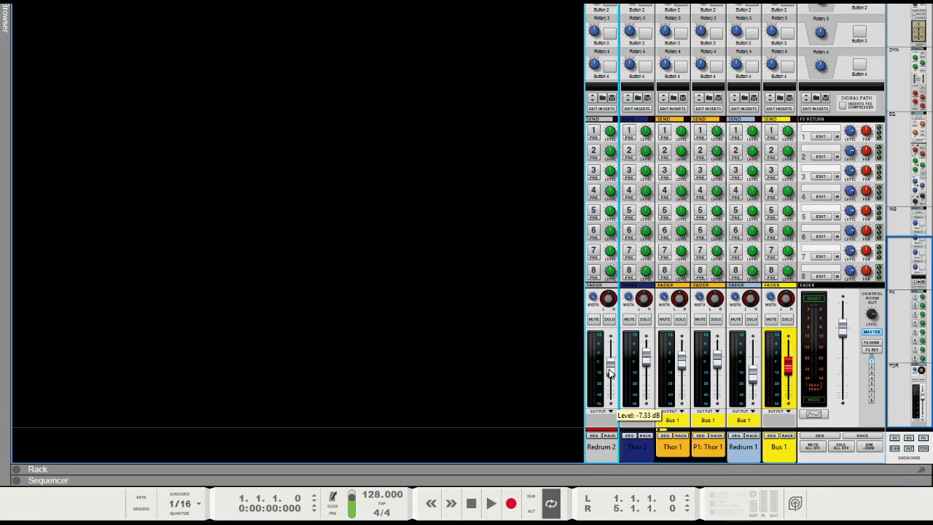
{"action": "left_click", "coordinate": [646, 365]}
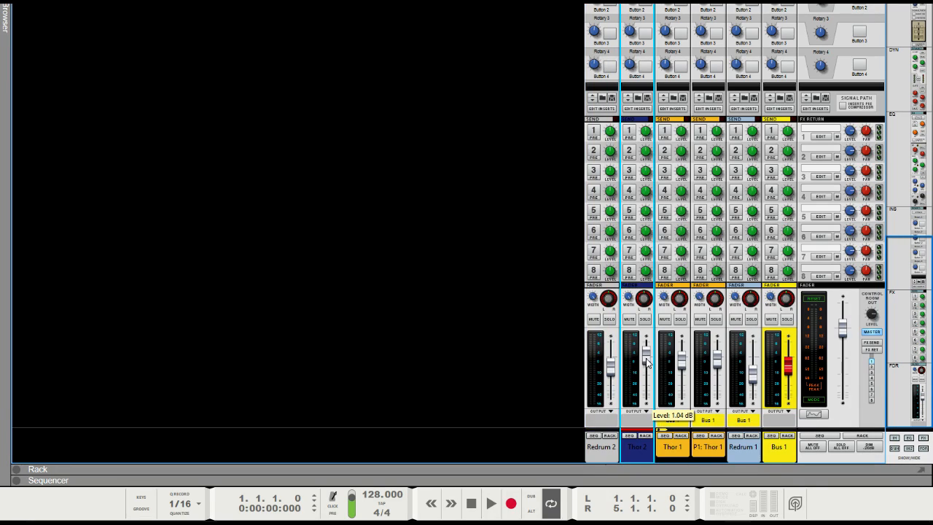
{"action": "key", "text": "space"}
{"action": "left_click_drag", "start_coordinate": [612, 377], "coordinate": [613, 372]}
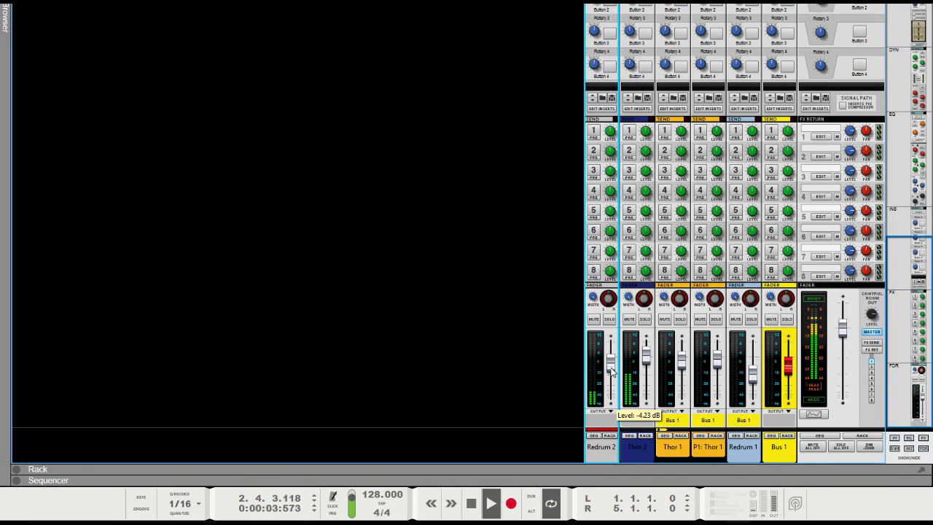
{"action": "key", "text": "space"}
{"action": "key", "text": "F7"}
{"action": "left_click_drag", "start_coordinate": [237, 53], "coordinate": [175, 61]}
{"action": "key", "text": "F6"}
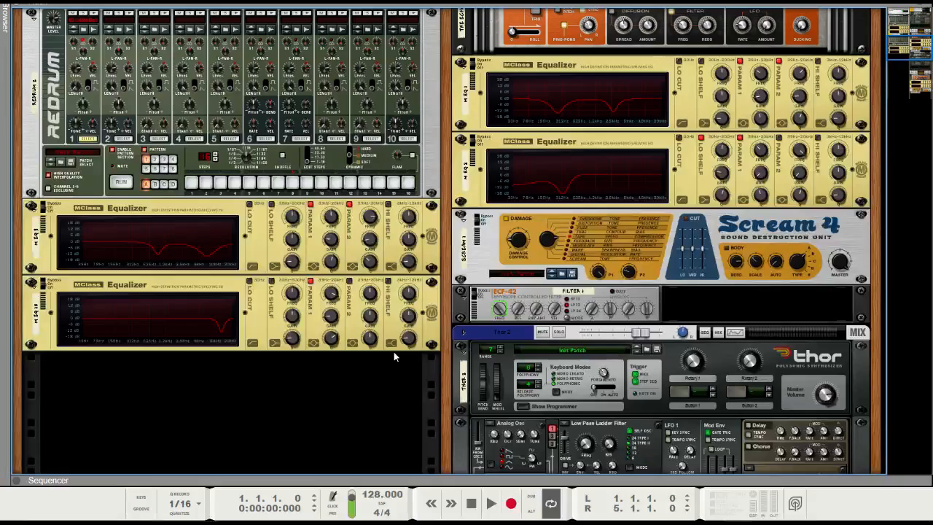
{"action": "key", "text": "F5"}
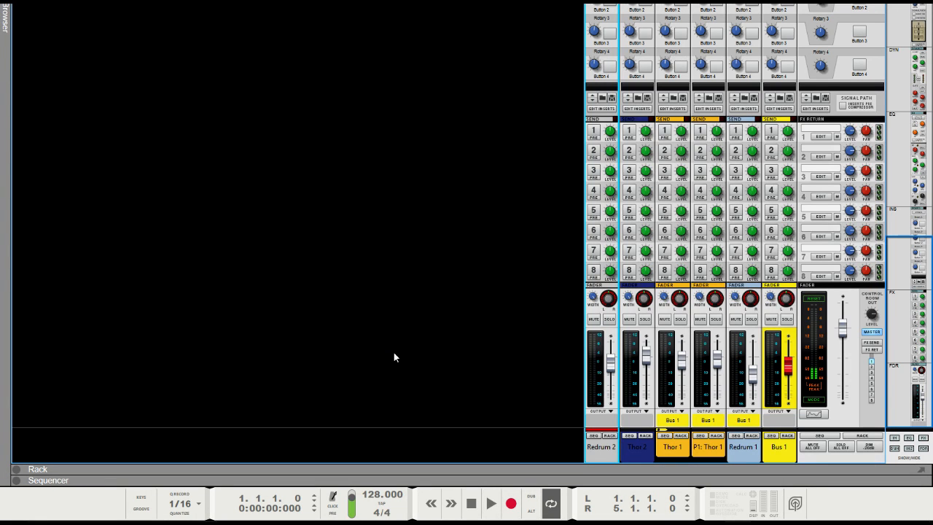
Rebalance during playback with Redrum 2 at about -3.4 dB and Thor 2 slightly lower, and return to the song start in the sequencer.
{"action": "left_click_drag", "start_coordinate": [612, 367], "coordinate": [649, 367]}
{"action": "left_click", "coordinate": [612, 352]}
{"action": "key", "text": "space"}
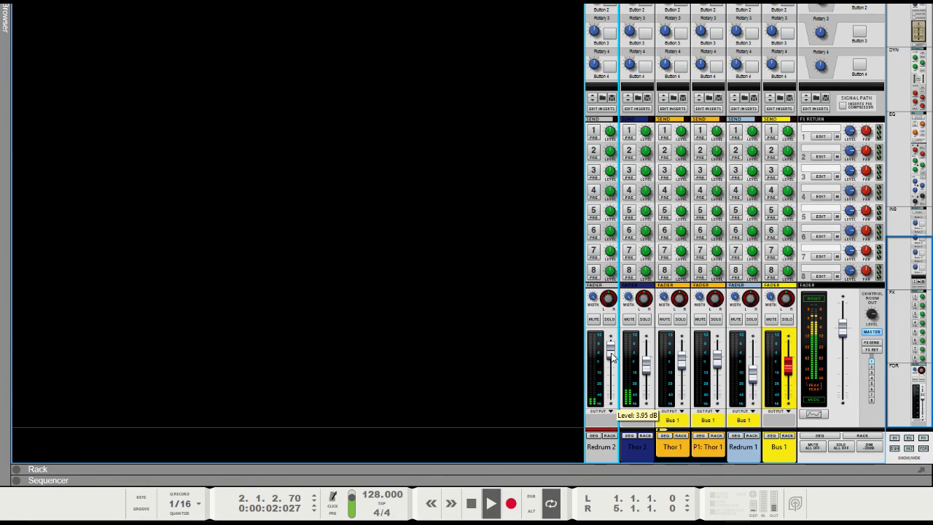
{"action": "mouse_move", "coordinate": [612, 356]}
{"action": "left_mouse_down"}
{"action": "mouse_move", "coordinate": [626, 373]}
{"action": "mouse_move", "coordinate": [647, 364]}
{"action": "mouse_move", "coordinate": [611, 369]}
{"action": "left_mouse_up"}
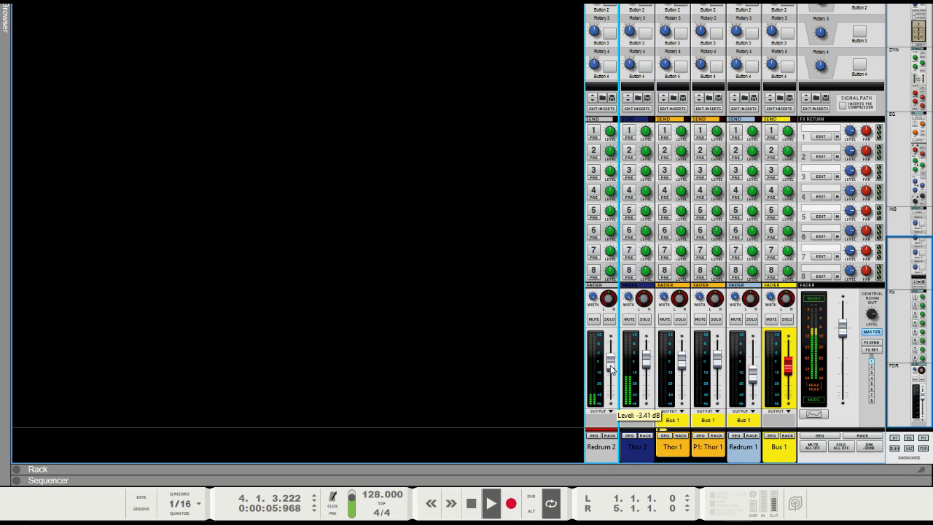
{"action": "key", "text": "F7"}
{"action": "key", "text": "space"}
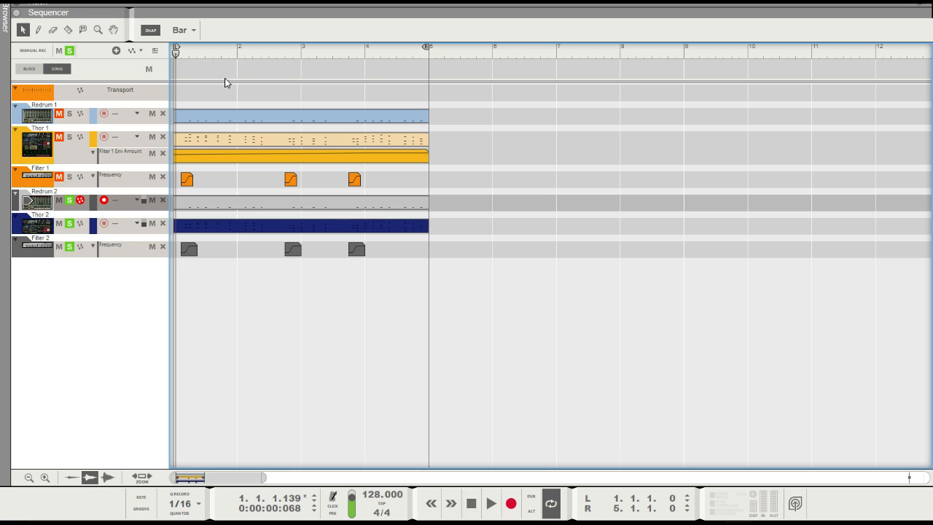
{"action": "left_click_drag", "start_coordinate": [228, 49], "coordinate": [133, 57]}
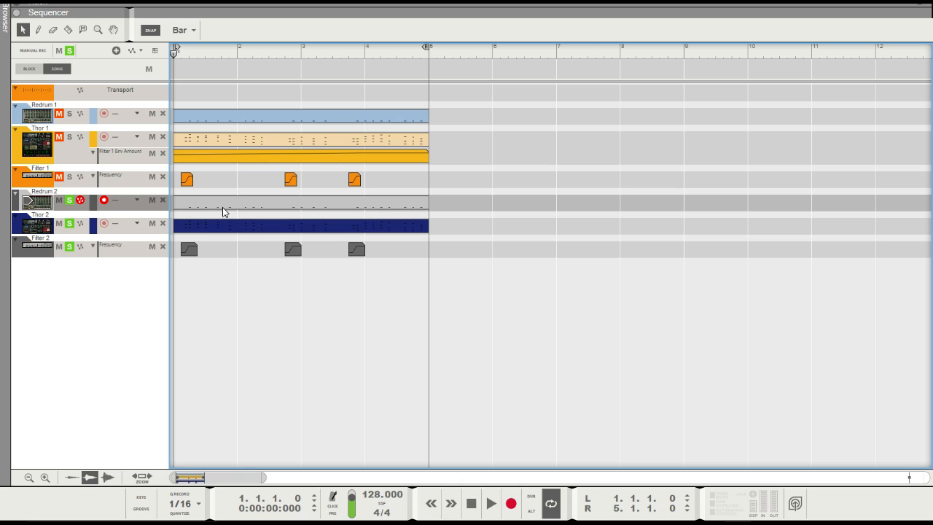
Create a Filter 1 Env Amount automation lane for Thor 2 and draw a four-bar clip in it from bar 1.
{"action": "left_click", "coordinate": [98, 237]}
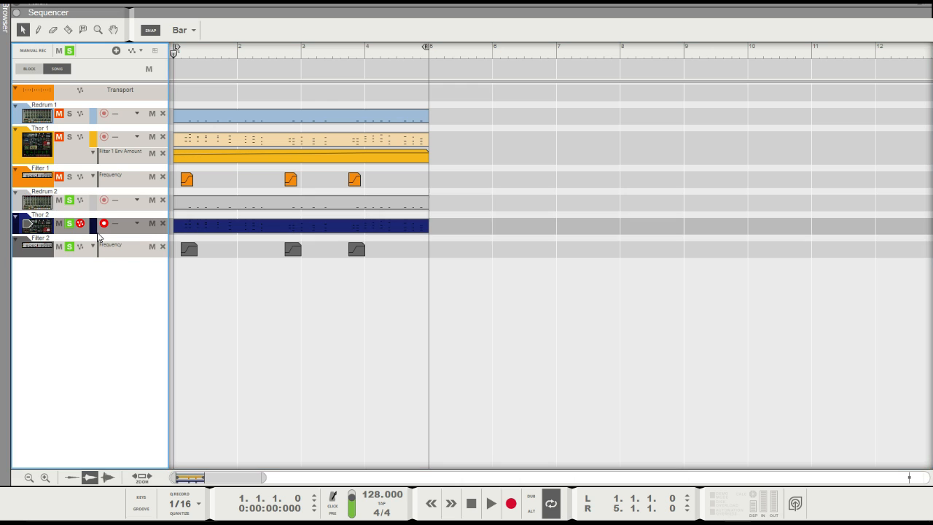
{"action": "key", "text": "F6"}
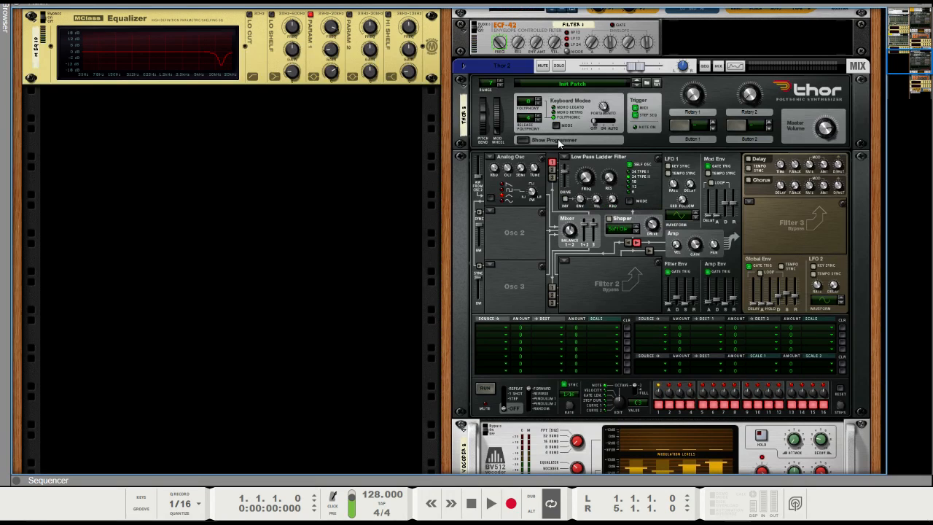
{"action": "left_click", "coordinate": [579, 199], "text": "alt"}
{"action": "key", "text": "F7"}
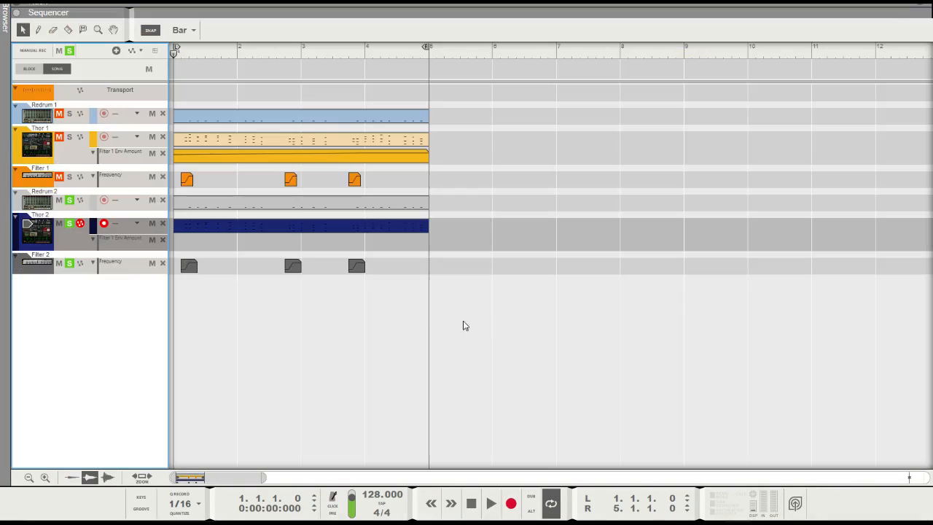
{"action": "left_click_drag", "start_coordinate": [183, 242], "coordinate": [420, 251]}
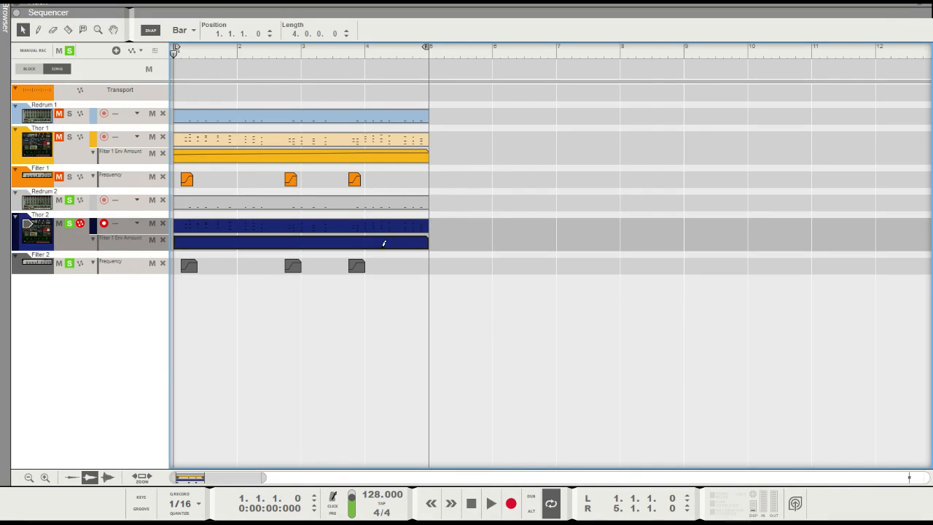
Set the starting point of Thor 2's envelope amount automation to 90, add a higher point near the clip's end, and close the clip.
{"action": "double_click", "coordinate": [365, 248]}
{"action": "left_click", "coordinate": [176, 250]}
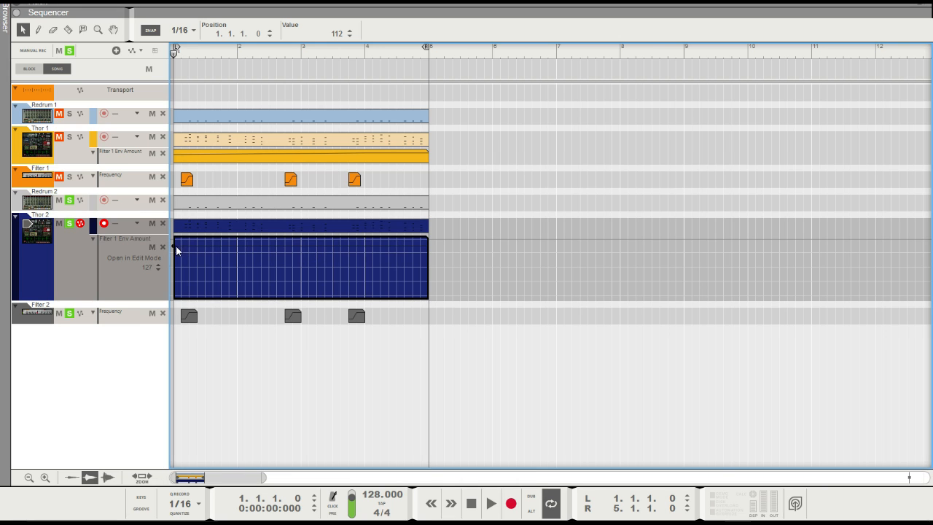
{"action": "double_click", "coordinate": [311, 36]}
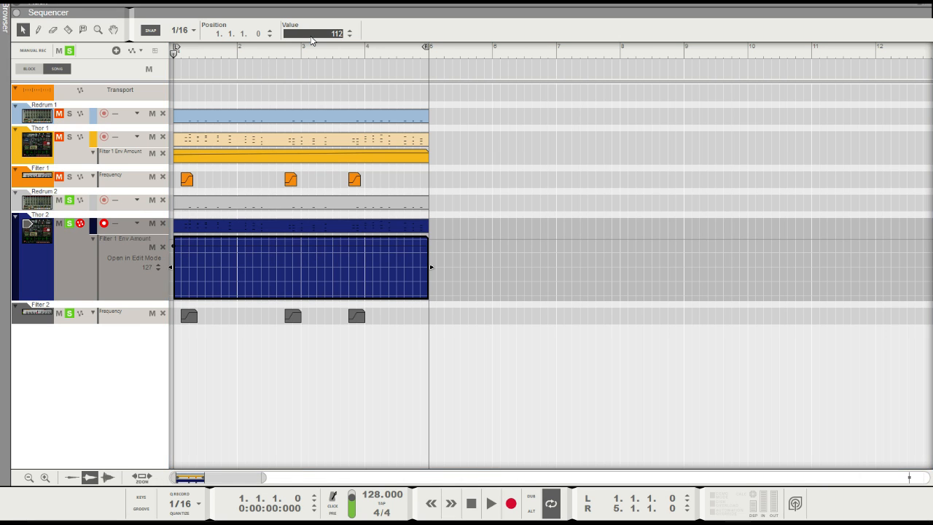
{"action": "type", "text": "90"}
{"action": "key", "text": "Return"}
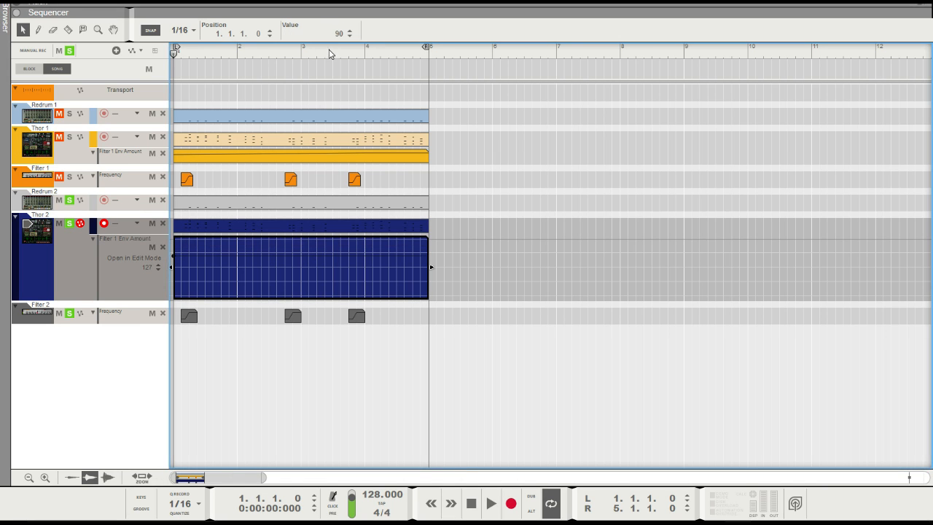
{"action": "left_click", "coordinate": [418, 240], "text": "alt"}
{"action": "left_click_drag", "start_coordinate": [417, 240], "coordinate": [370, 227]}
{"action": "left_click", "coordinate": [413, 242]}
{"action": "left_click", "coordinate": [491, 190]}
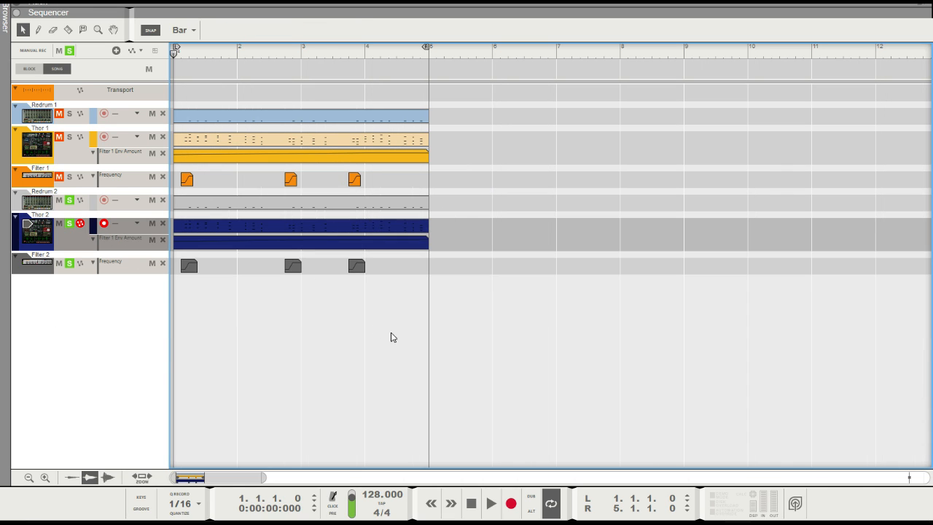
Play back the soloed tracks with the Thor 2 envelope automation and inspect the note velocities in the Redrum 2 clip.
{"action": "key", "text": "space"}
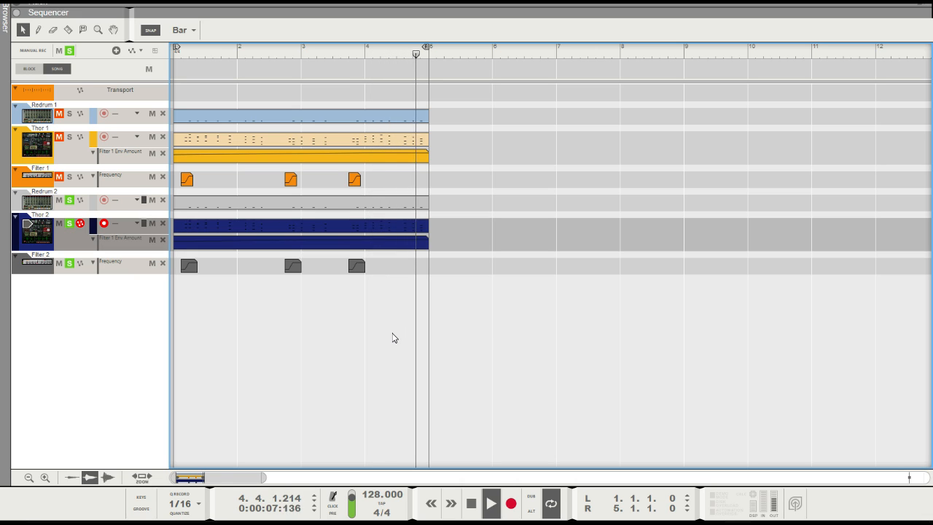
{"action": "key", "text": "space"}
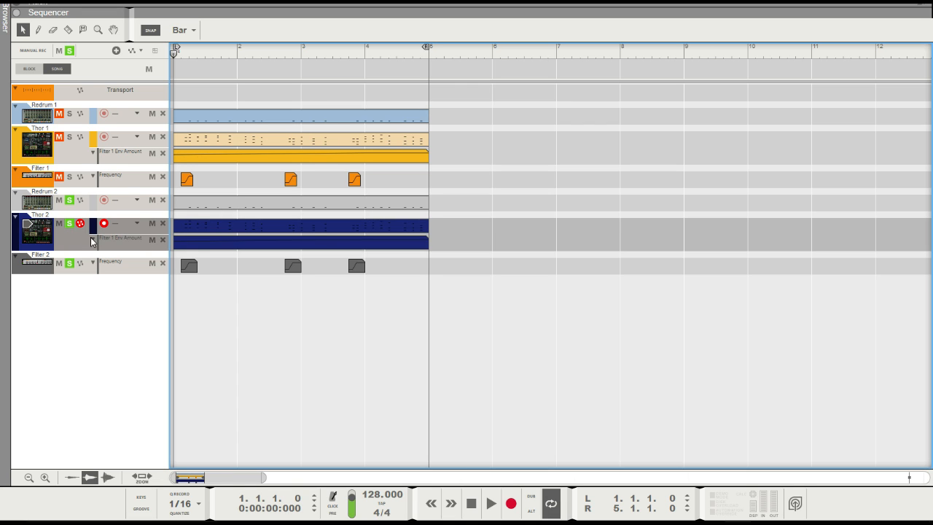
{"action": "double_click", "coordinate": [212, 207]}
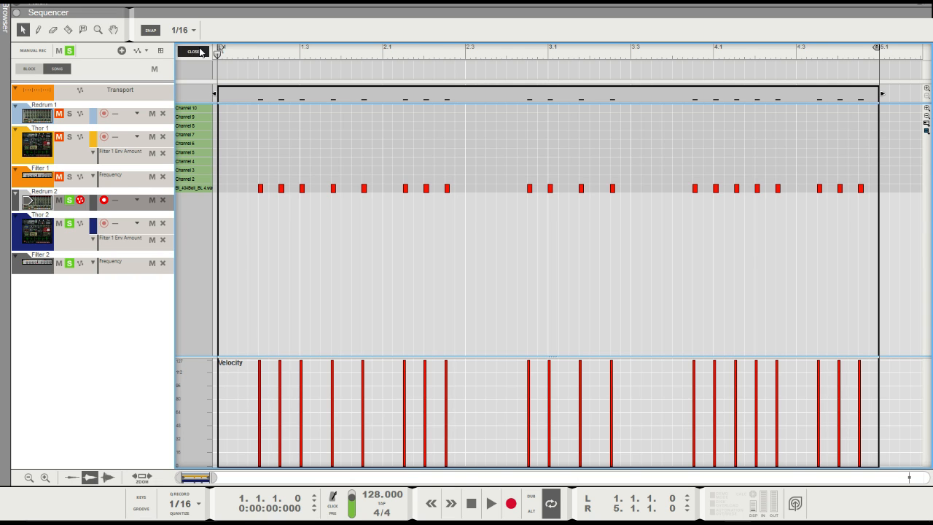
{"action": "key", "text": "ctrl+e"}
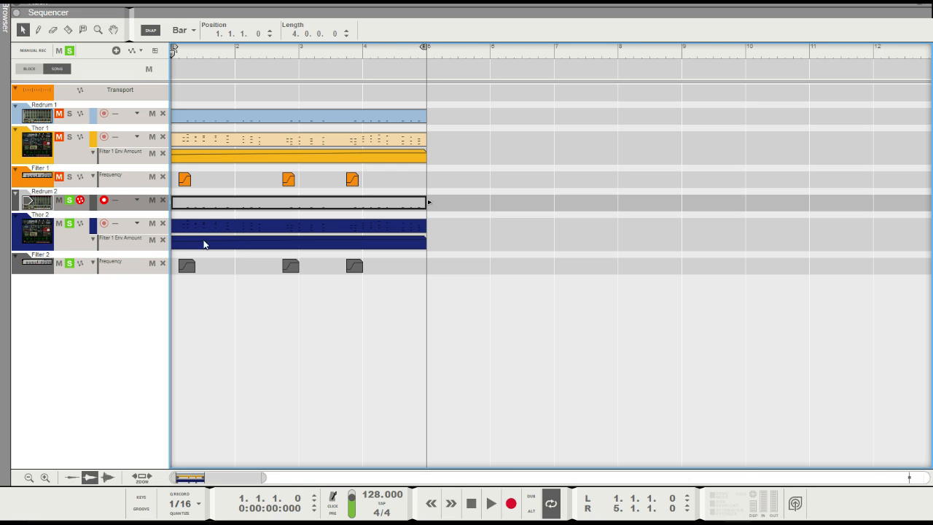
Draw a gradual velocity rise from about 80 to near maximum across the first twelve bell notes in the Redrum 2 clip.
{"action": "double_click", "coordinate": [208, 203]}
{"action": "left_click_drag", "start_coordinate": [260, 398], "coordinate": [585, 356]}
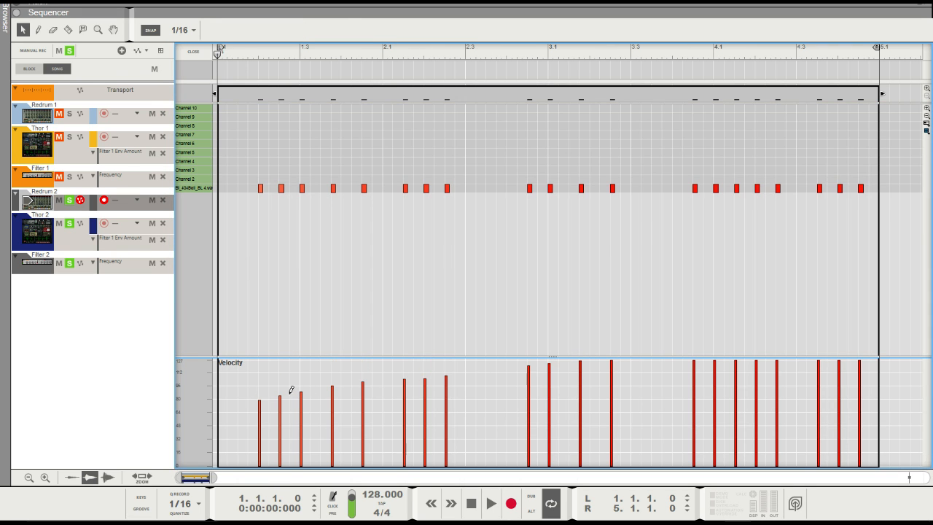
{"action": "left_click_drag", "start_coordinate": [274, 398], "coordinate": [635, 354]}
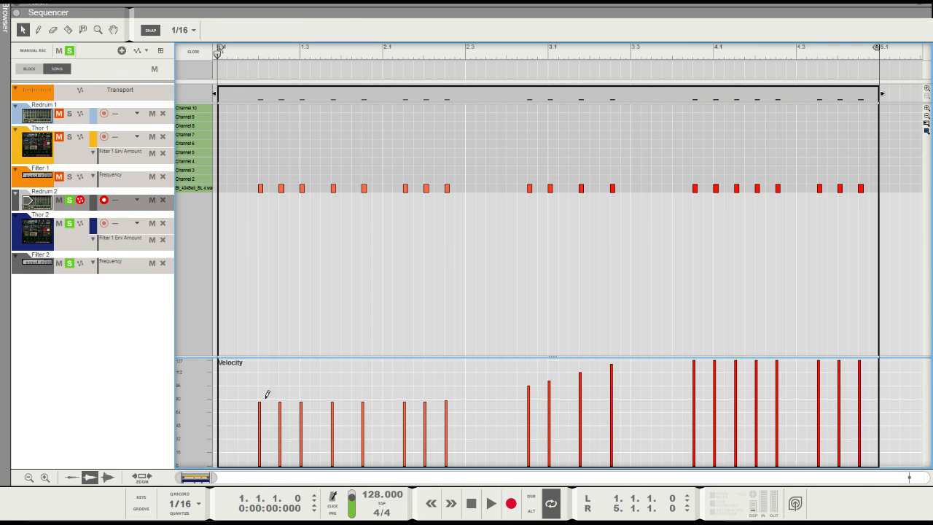
{"action": "mouse_move", "coordinate": [268, 394]}
{"action": "left_mouse_down"}
{"action": "mouse_move", "coordinate": [564, 358]}
{"action": "mouse_move", "coordinate": [530, 368]}
{"action": "left_mouse_up"}
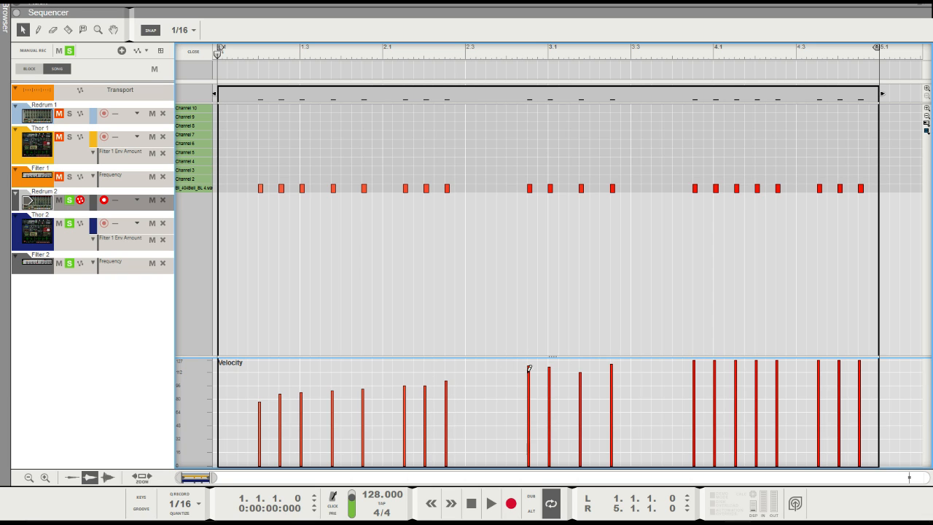
{"action": "left_click", "coordinate": [549, 374]}
Play back the velocity ramp, raise the first bell note's velocity slightly, and close the Redrum 2 clip.
{"action": "key", "text": "space"}
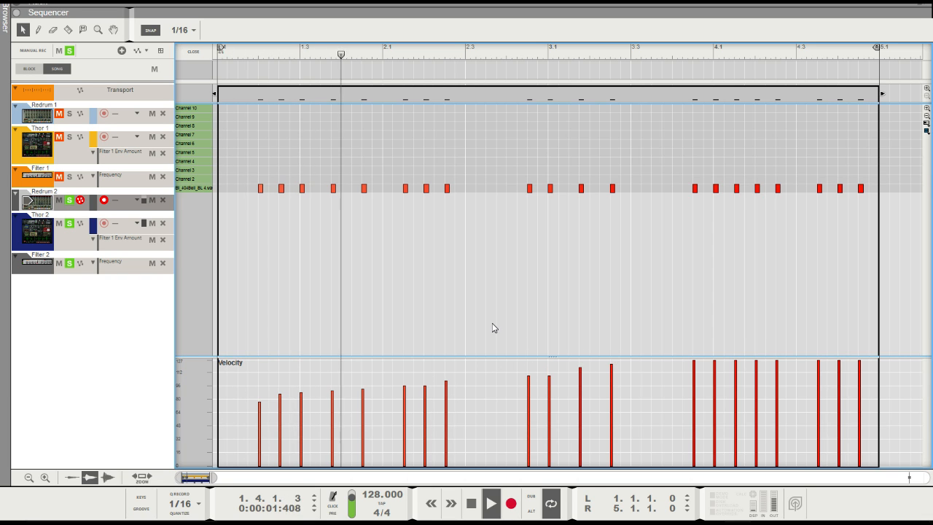
{"action": "left_click", "coordinate": [261, 397]}
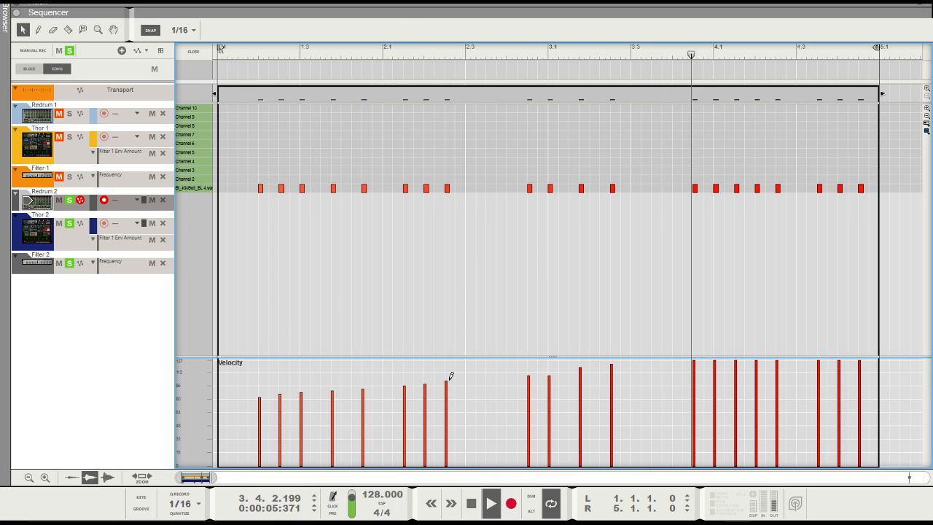
{"action": "left_click", "coordinate": [193, 52]}
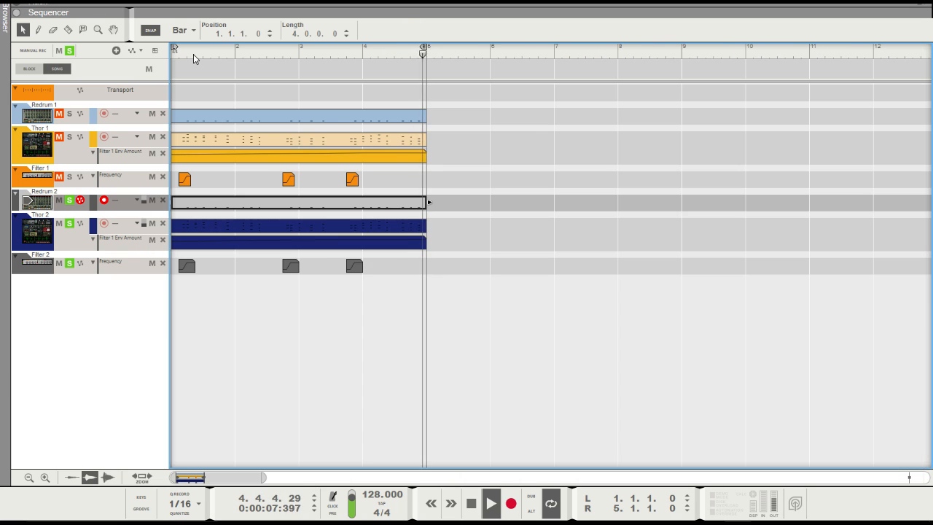
{"action": "key", "text": "space"}
{"action": "left_click", "coordinate": [374, 387]}
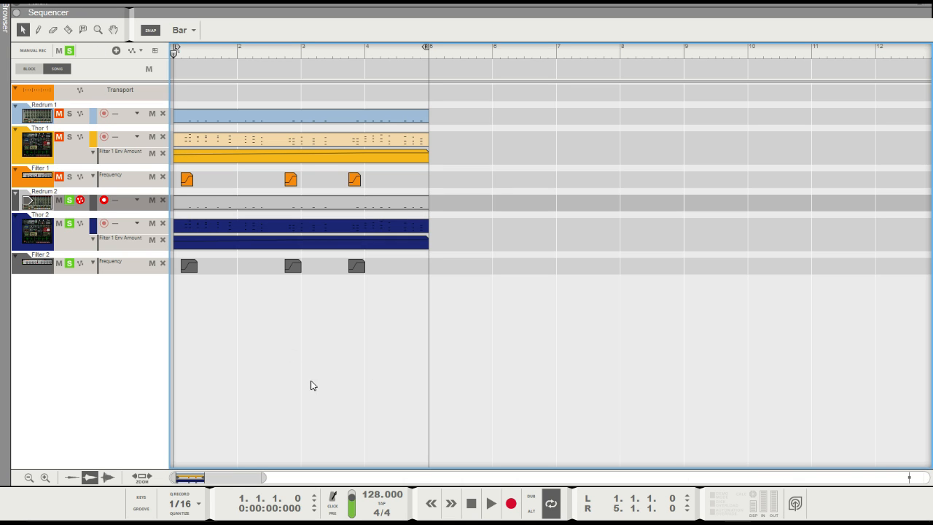
Create a parallel channel for the Thor 2 mix channel in the rack.
{"action": "key", "text": "F6"}
{"action": "scroll", "coordinate": [350, 365], "scroll_direction": "down", "scroll_amount": 5}
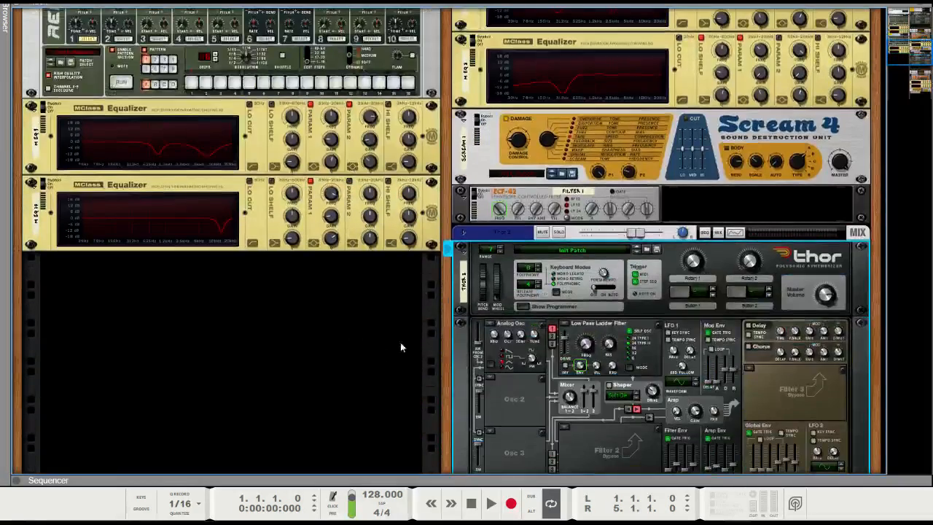
{"action": "left_click", "coordinate": [495, 234]}
{"action": "left_click", "coordinate": [463, 232]}
{"action": "scroll", "coordinate": [519, 182], "scroll_direction": "down", "scroll_amount": 2}
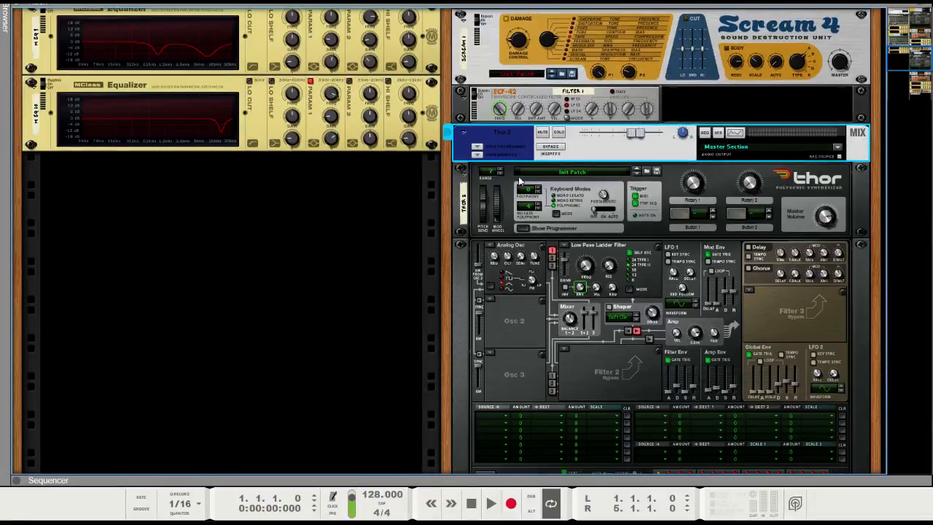
{"action": "right_click", "coordinate": [500, 131]}
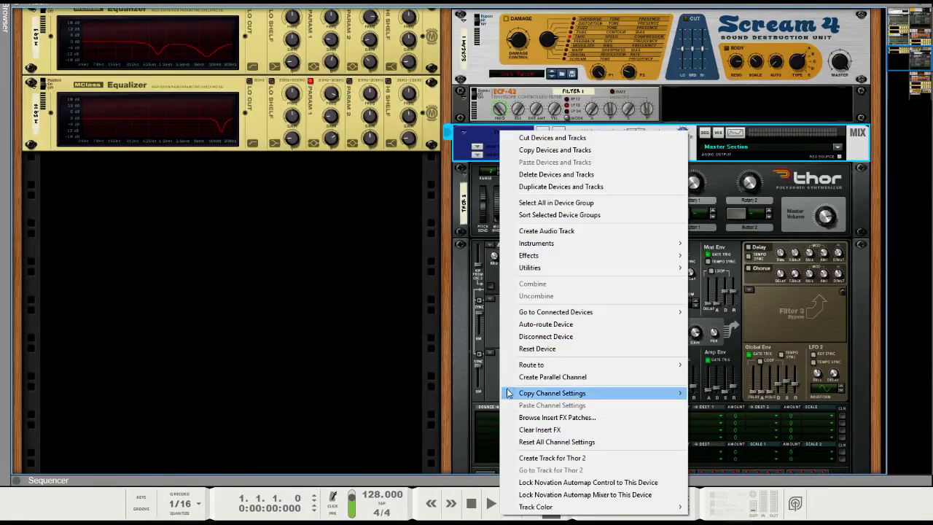
{"action": "left_click", "coordinate": [553, 377]}
Unfold and solo the P1: Thor 2 parallel channel, show its insert effects, and set the insertion point in that empty area.
{"action": "left_click", "coordinate": [464, 172]}
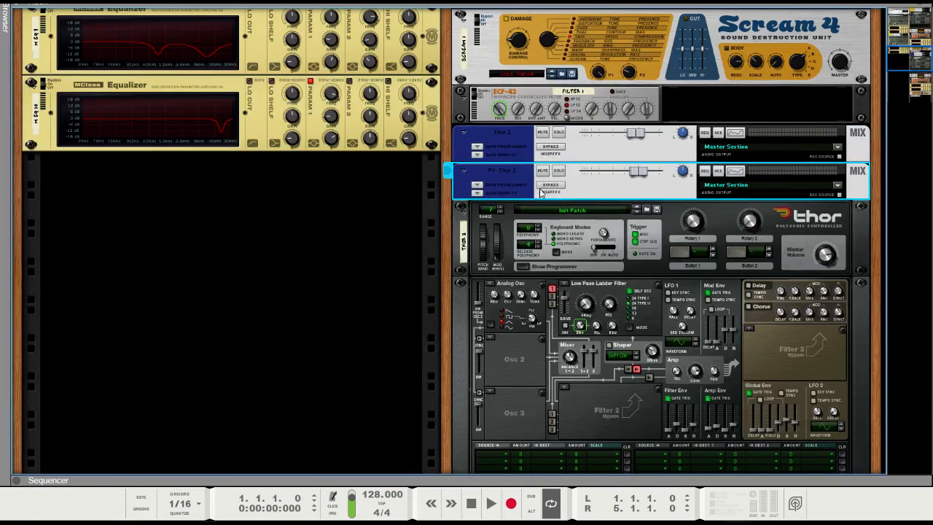
{"action": "left_click", "coordinate": [559, 172]}
{"action": "left_click", "coordinate": [477, 194]}
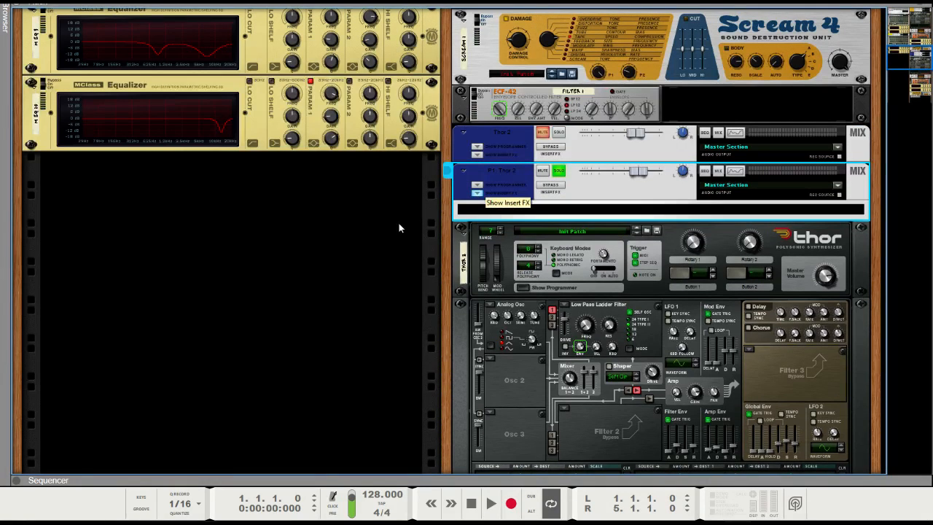
{"action": "scroll", "coordinate": [388, 226], "scroll_direction": "down", "scroll_amount": 2}
{"action": "scroll", "coordinate": [388, 226], "scroll_direction": "up", "scroll_amount": 1}
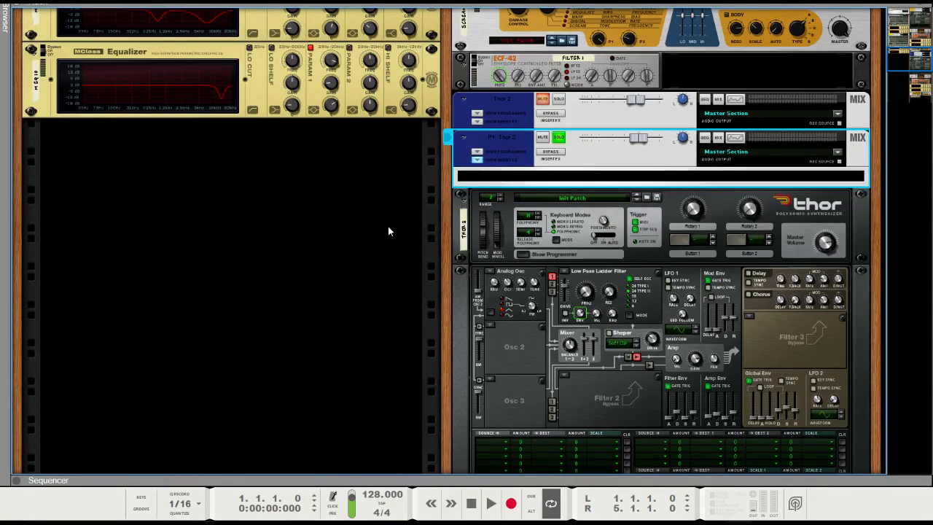
{"action": "left_click", "coordinate": [507, 178]}
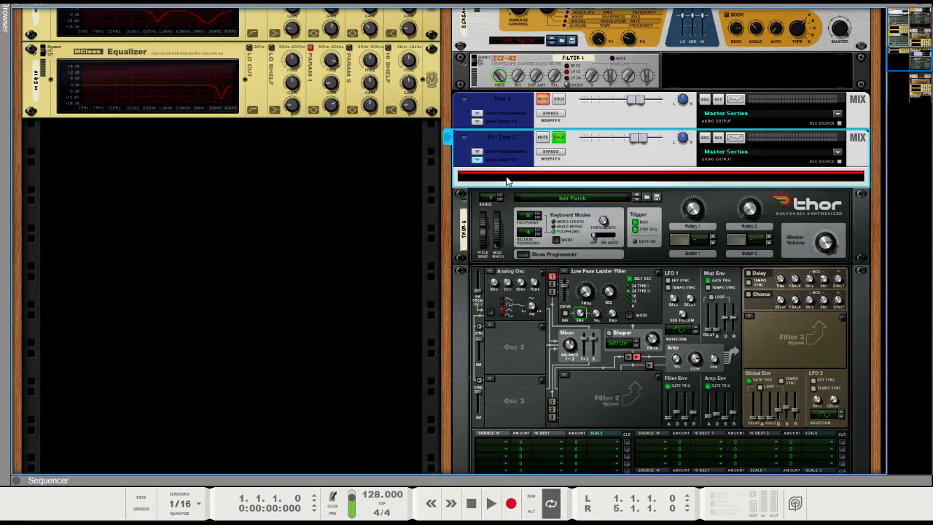
Add a Spider Audio Merger & Splitter to the insert effects area of the P1: Thor 2 channel.
{"action": "key", "text": "F3"}
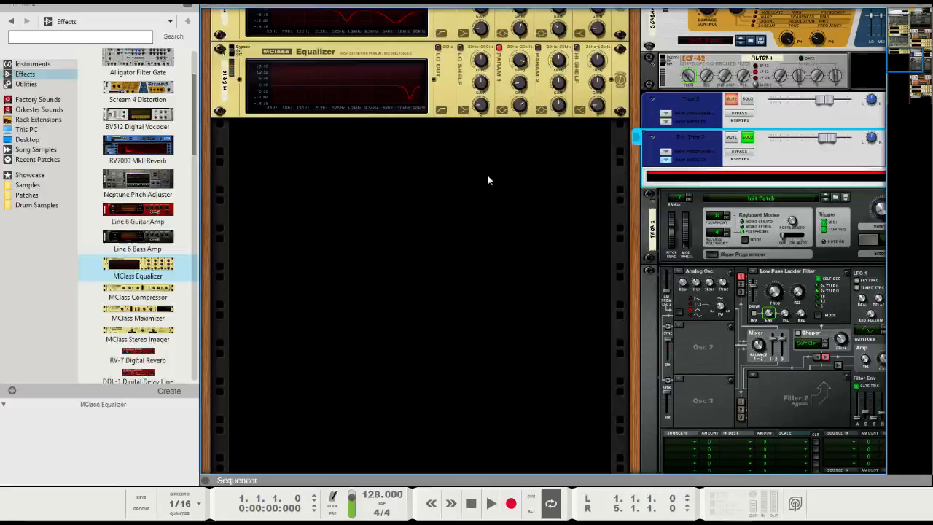
{"action": "left_click", "coordinate": [29, 85]}
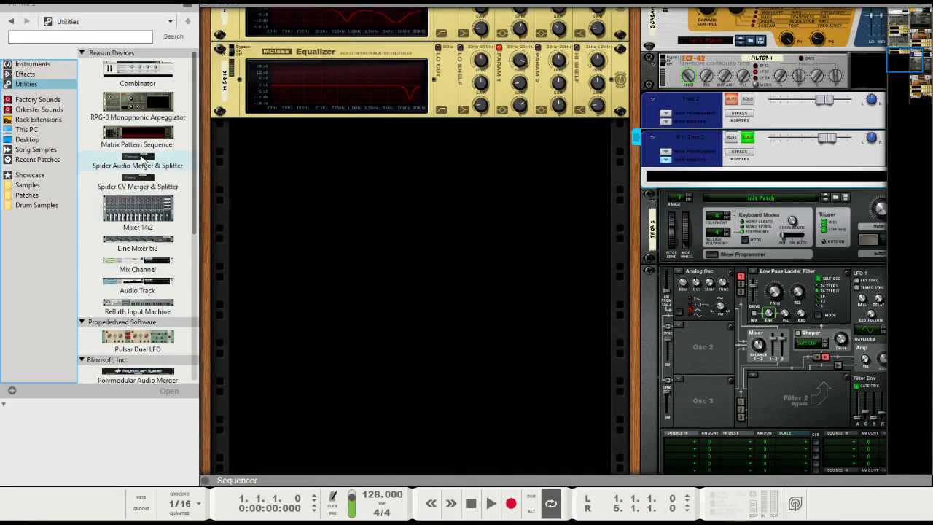
{"action": "double_click", "coordinate": [172, 167]}
{"action": "key", "text": "F3"}
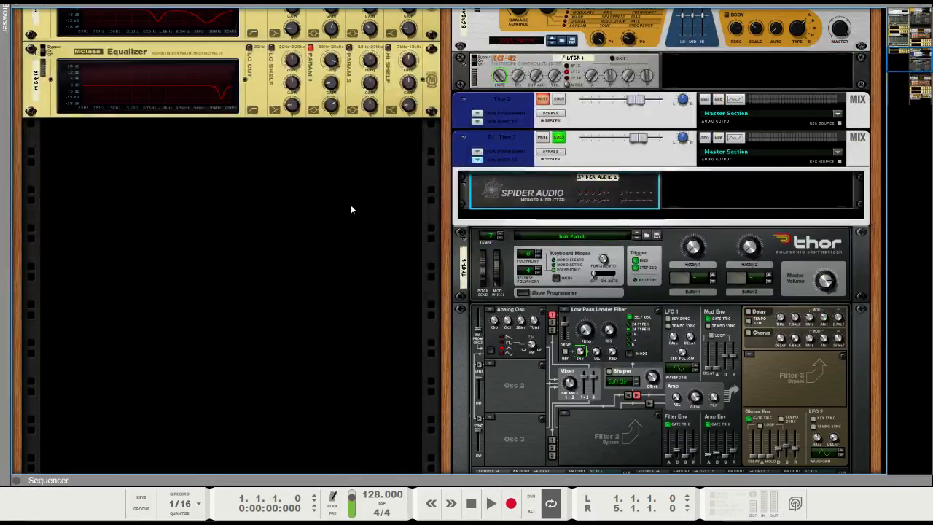
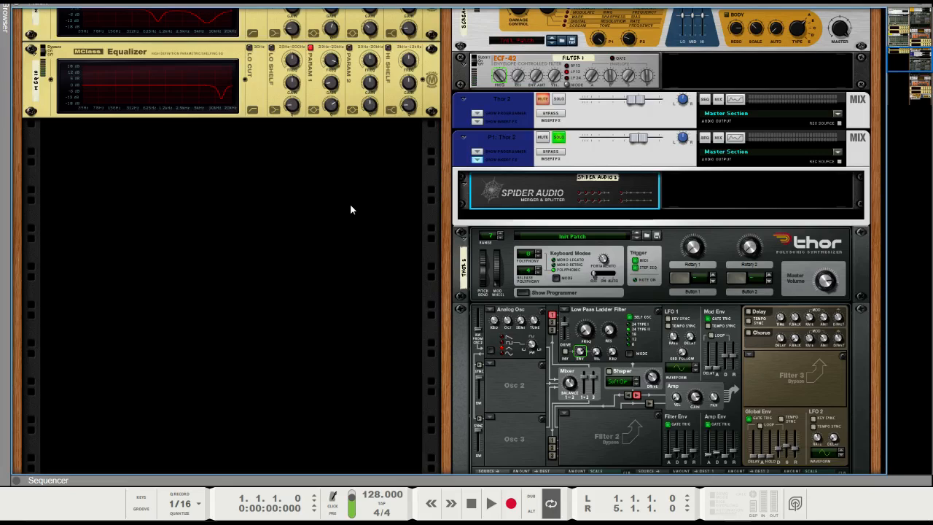
On the rack's rear, cable the P1: Thor 2 insert sends in stereo to the Spider Audio splitter inputs.
{"action": "key", "text": "Tab"}
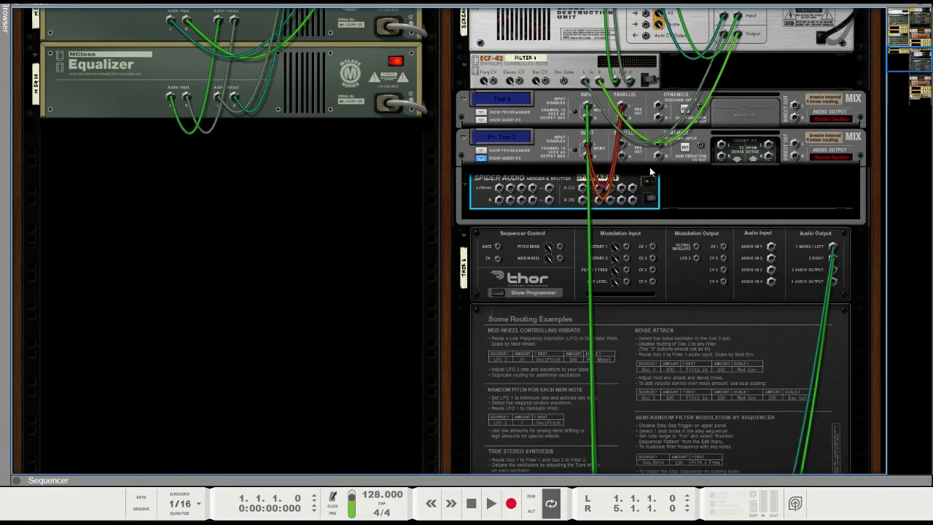
{"action": "key", "text": "Tab"}
{"action": "key", "text": "Tab"}
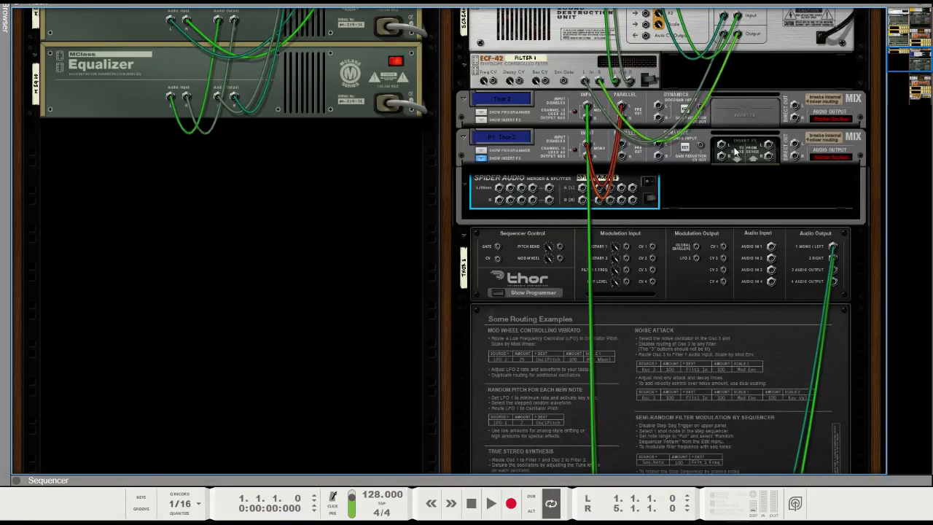
{"action": "left_click_drag", "start_coordinate": [722, 145], "coordinate": [582, 190]}
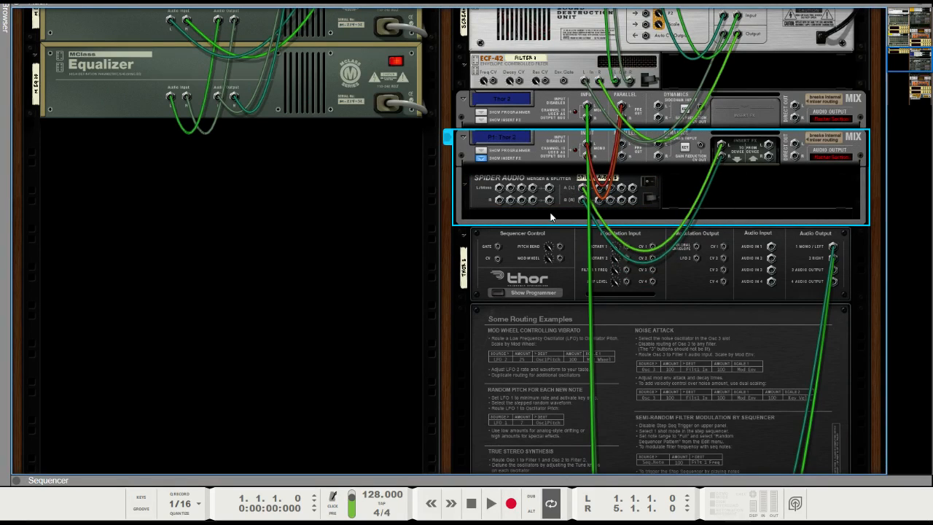
{"action": "key", "text": "Tab"}
Add an RV7000 MkII Reverb and an MClass Compressor below the Spider Audio in the P1: Thor 2 inserts.
{"action": "key", "text": "F8"}
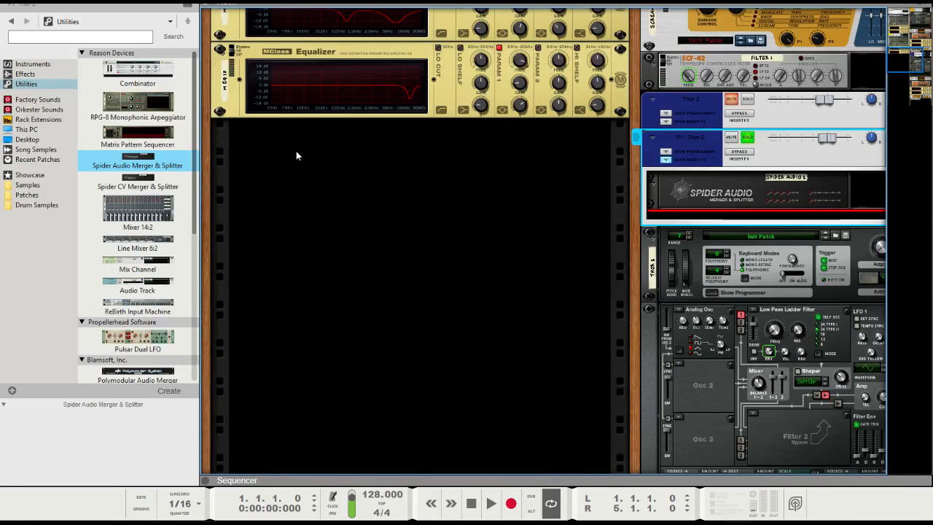
{"action": "left_click", "coordinate": [25, 73]}
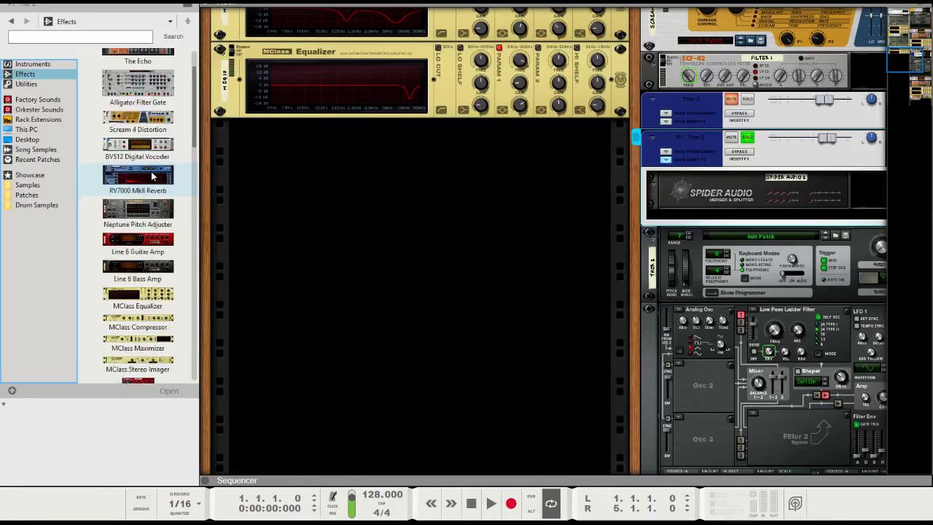
{"action": "scroll", "coordinate": [143, 209], "scroll_direction": "up", "scroll_amount": 1}
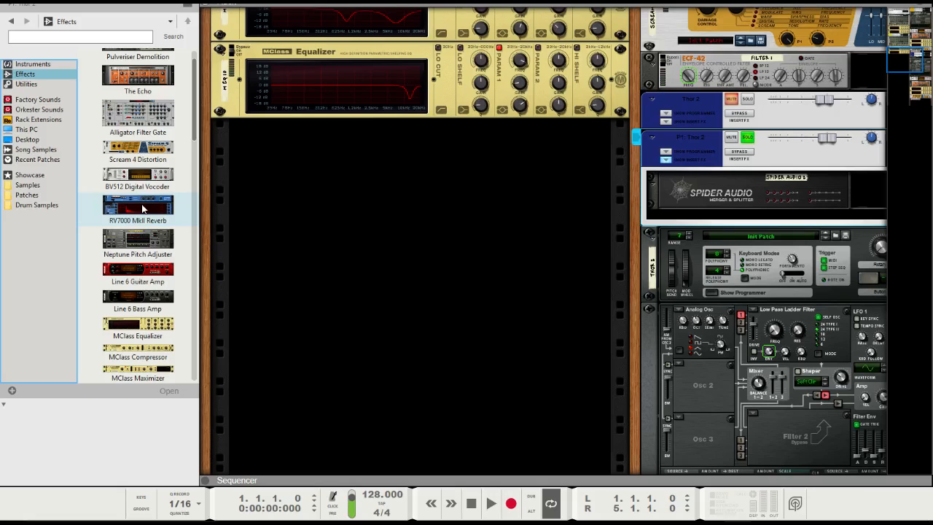
{"action": "double_click", "coordinate": [138, 208]}
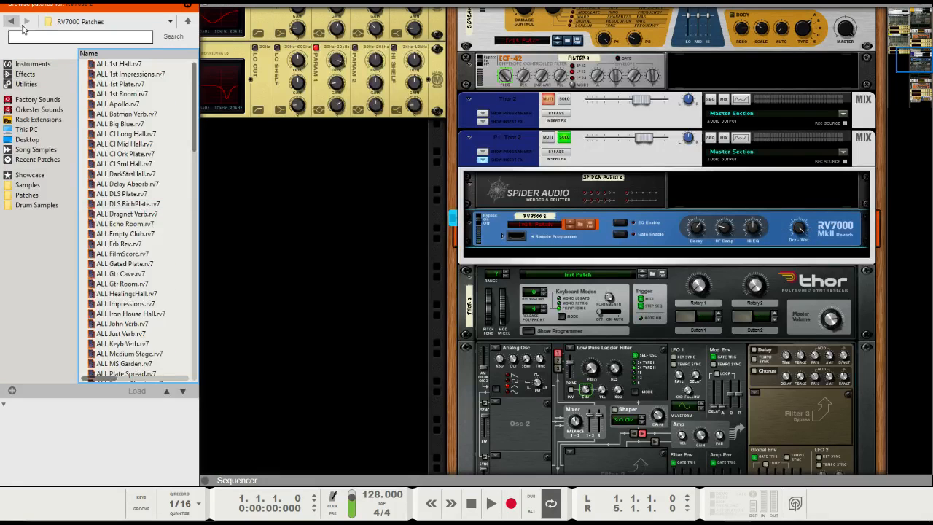
{"action": "left_click", "coordinate": [25, 74]}
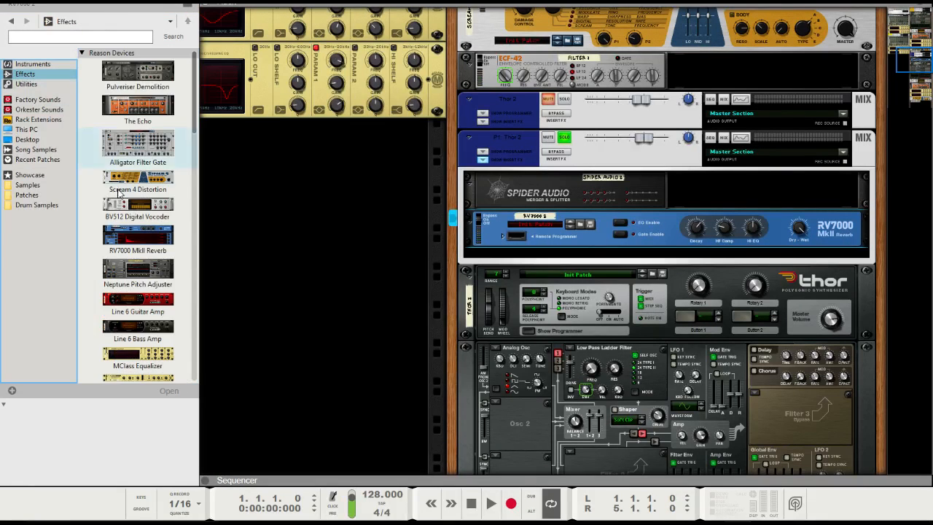
{"action": "scroll", "coordinate": [138, 259], "scroll_direction": "down", "scroll_amount": 1}
{"action": "double_click", "coordinate": [139, 207]}
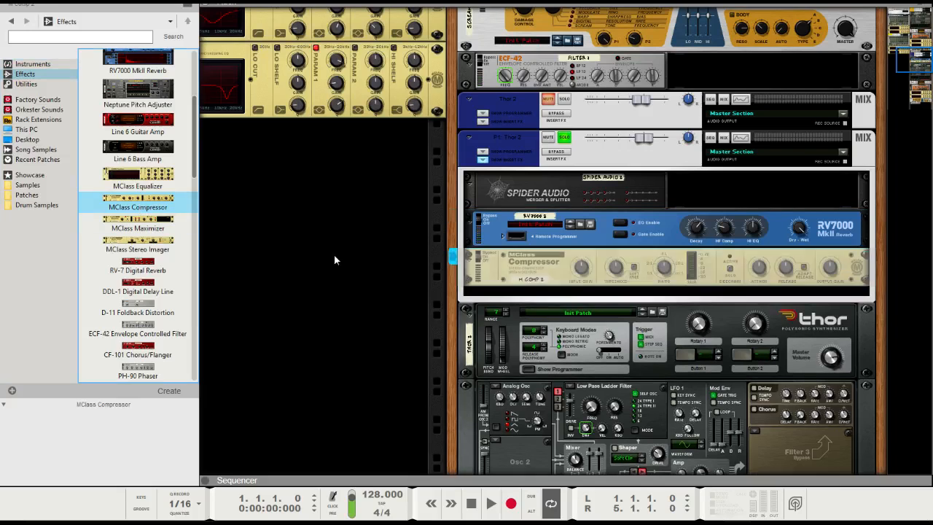
{"action": "key", "text": "F3"}
Cable the splitter through the RV7000 and compressor back to the insert returns, and a second split pair into the compressor's sidechain inputs.
{"action": "key", "text": "Tab"}
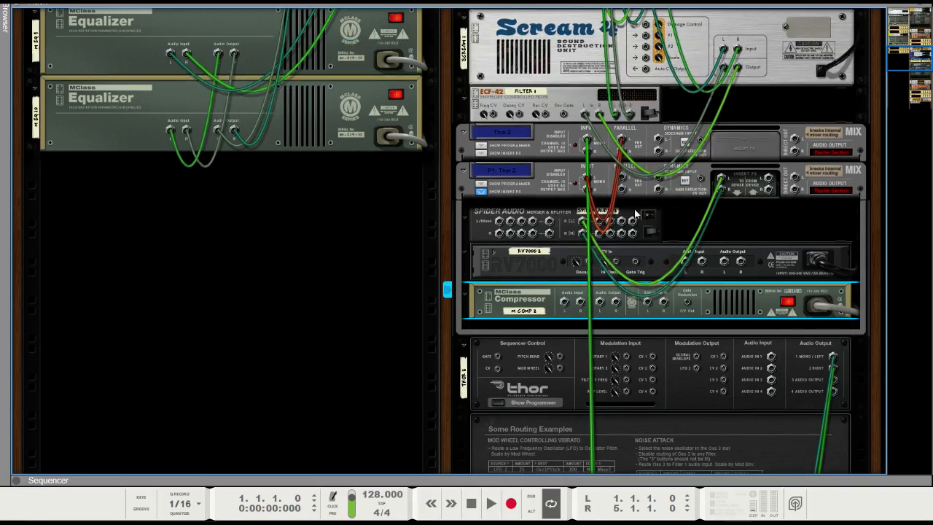
{"action": "left_click_drag", "start_coordinate": [599, 221], "coordinate": [768, 182]}
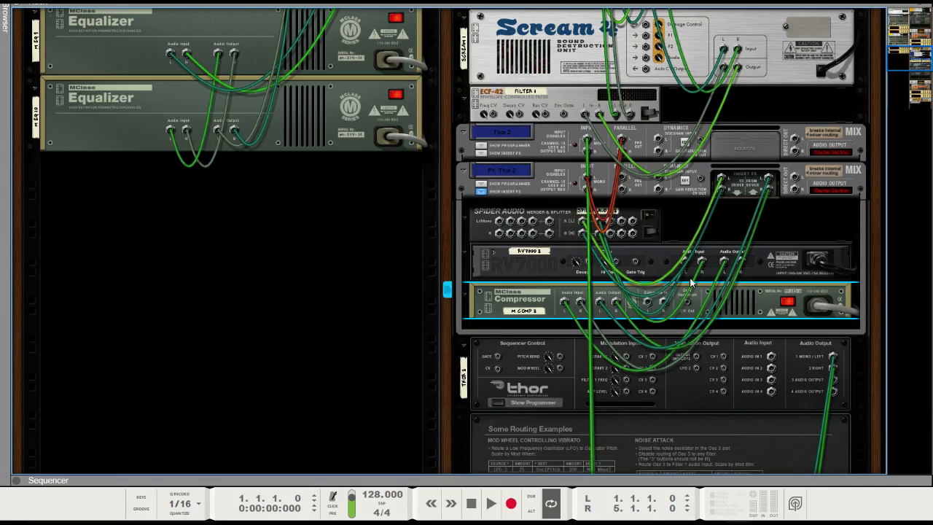
{"action": "left_click_drag", "start_coordinate": [611, 222], "coordinate": [648, 303]}
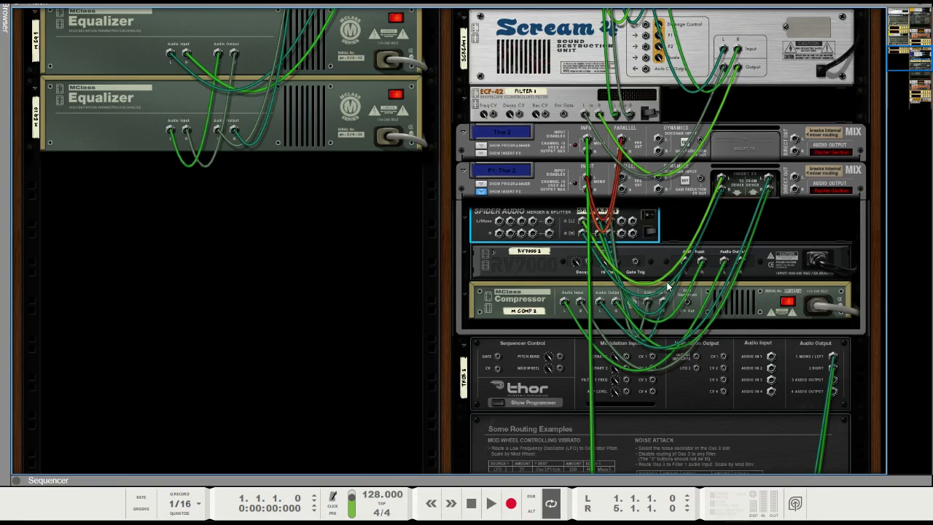
{"action": "key", "text": "Tab"}
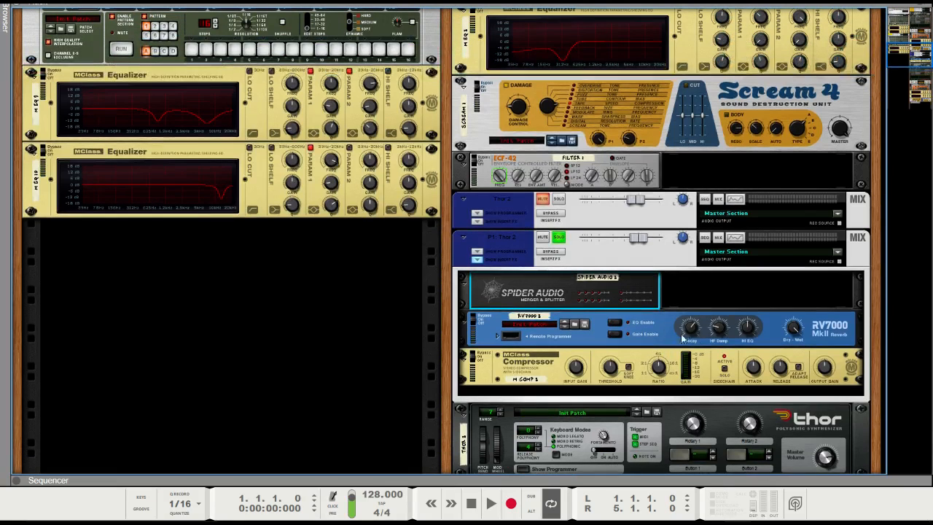
Set the MClass Compressor's attack to 18 ms and play back the soloed parallel channel.
{"action": "scroll", "coordinate": [683, 338], "scroll_direction": "down", "scroll_amount": 2}
{"action": "left_click", "coordinate": [657, 312]}
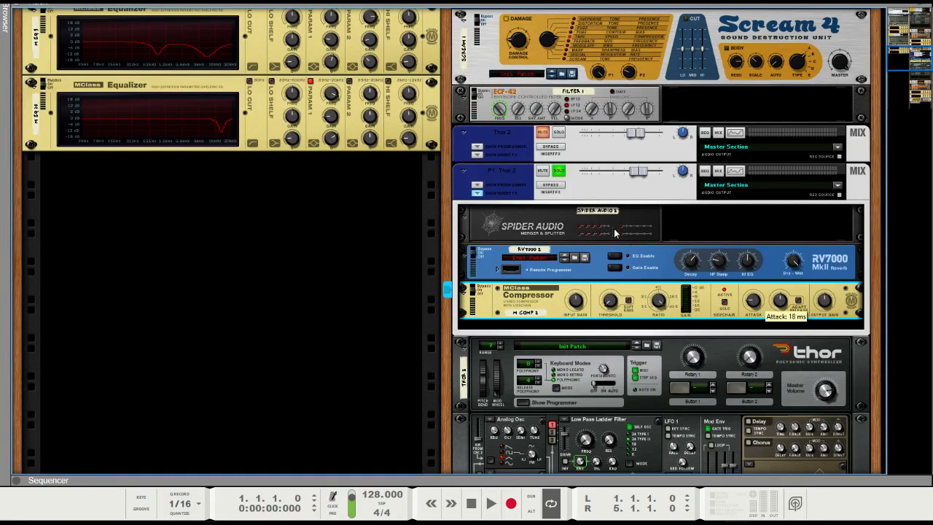
{"action": "key", "text": "space"}
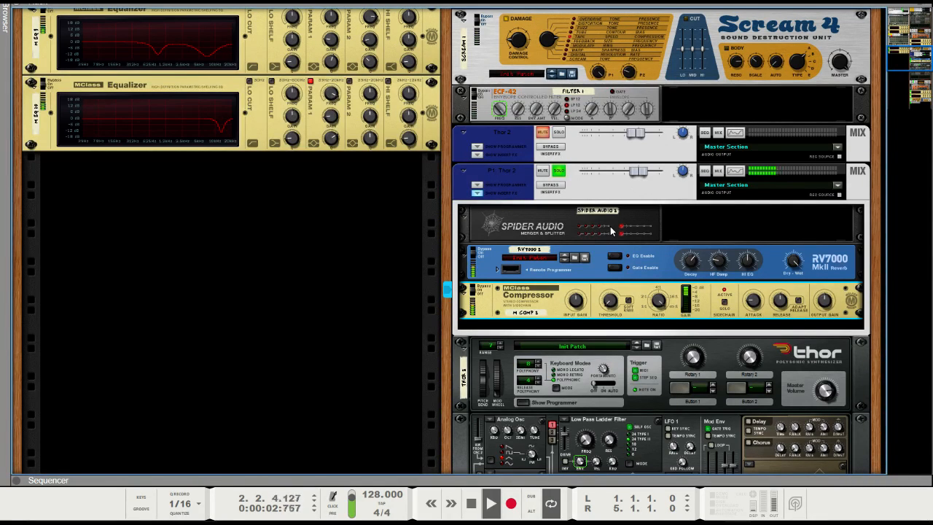
{"action": "key", "text": "space"}
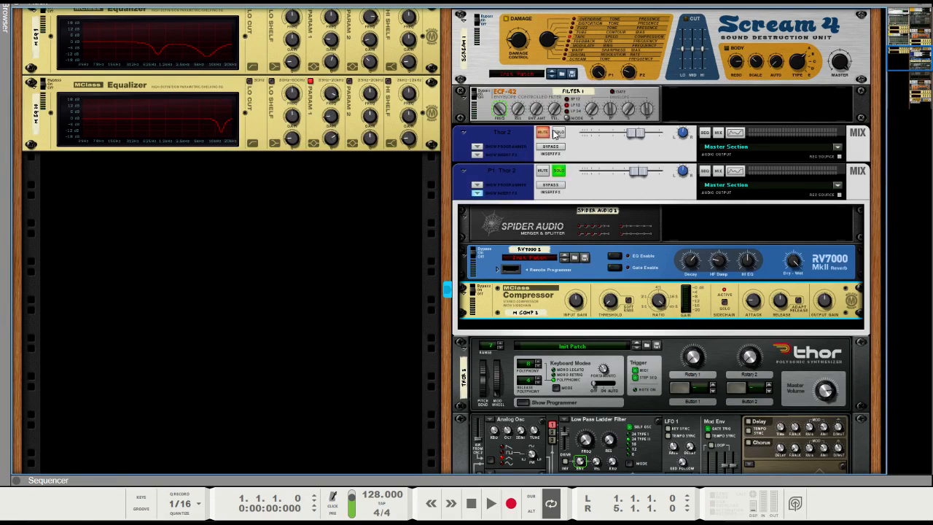
Solo the Thor 2 channel as well and set the compressor's release to about 413 ms during playback.
{"action": "left_click", "coordinate": [560, 135]}
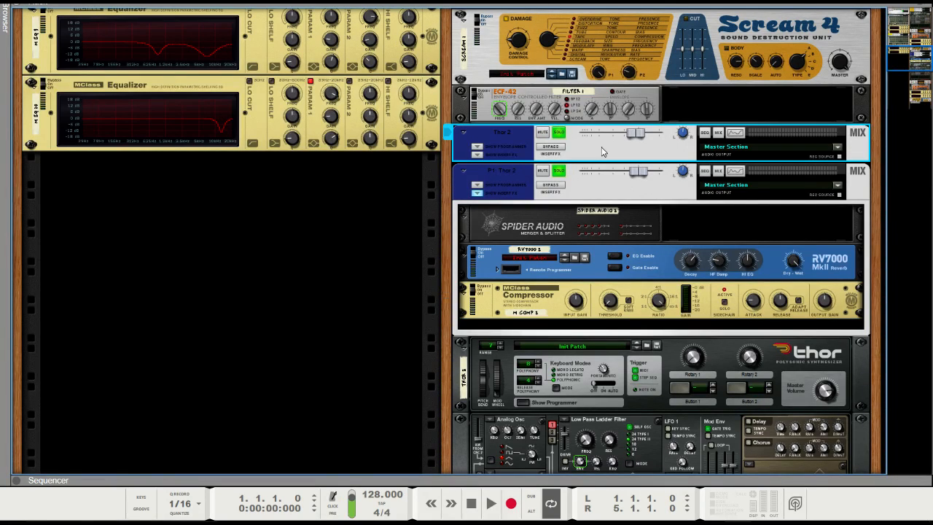
{"action": "key", "text": "space"}
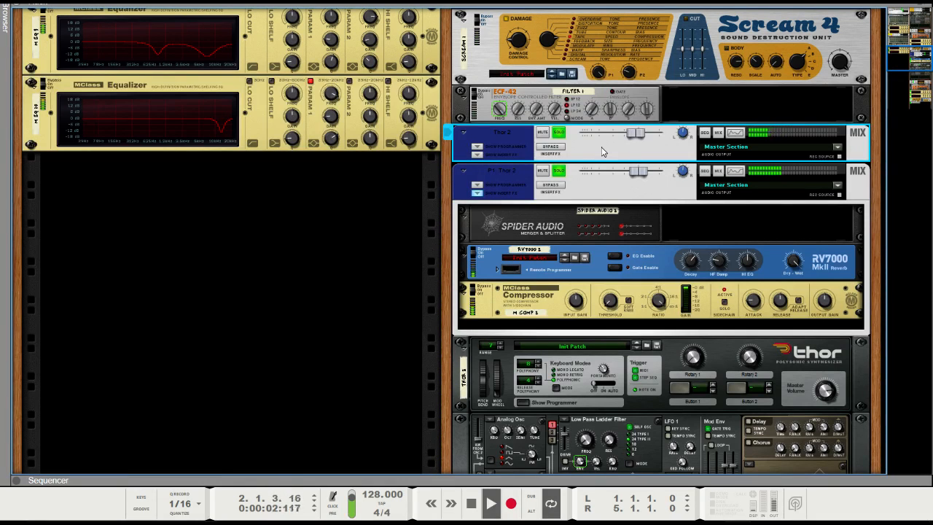
{"action": "left_click", "coordinate": [782, 299]}
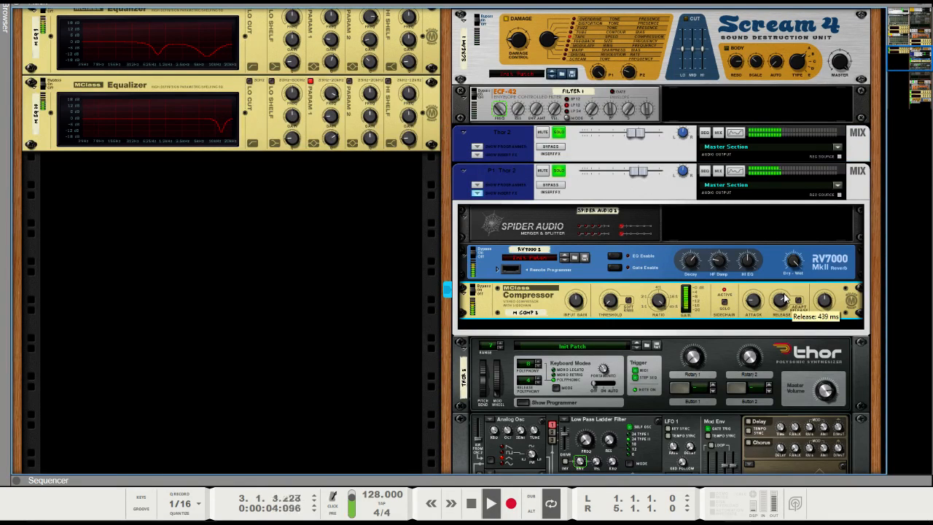
{"action": "left_click_drag", "start_coordinate": [784, 296], "coordinate": [783, 301]}
{"action": "key", "text": "space"}
{"action": "key", "text": "shift+Return"}
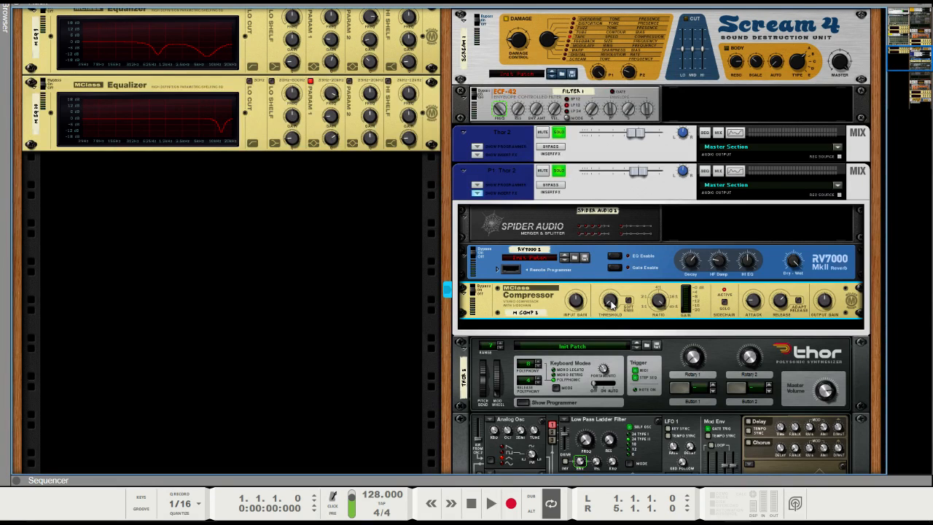
Fine-tune the compressor's release and set its threshold to -30.9 dB during playback.
{"action": "mouse_move", "coordinate": [614, 296]}
{"action": "mouse_move", "coordinate": [614, 292]}
{"action": "left_mouse_down"}
{"action": "mouse_move", "coordinate": [611, 321]}
{"action": "mouse_move", "coordinate": [614, 287]}
{"action": "left_mouse_up"}
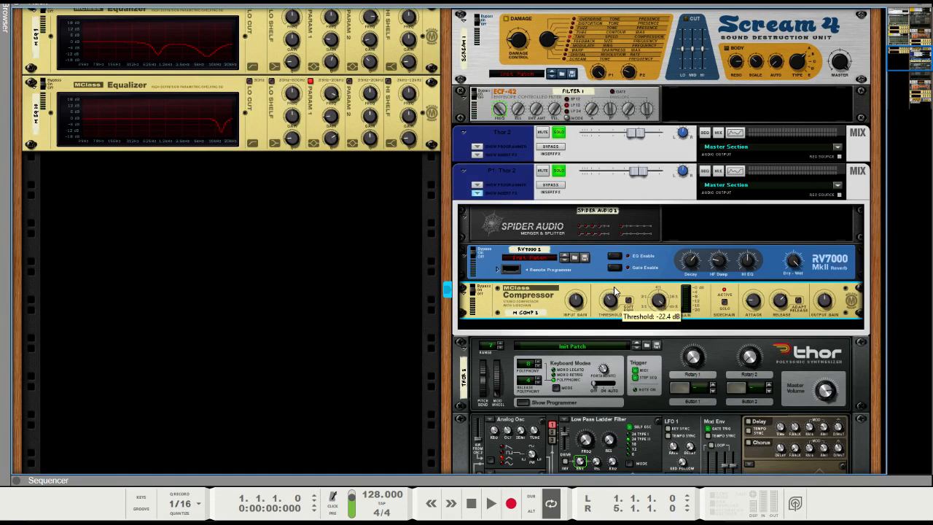
{"action": "mouse_move", "coordinate": [613, 301]}
{"action": "mouse_move", "coordinate": [781, 312]}
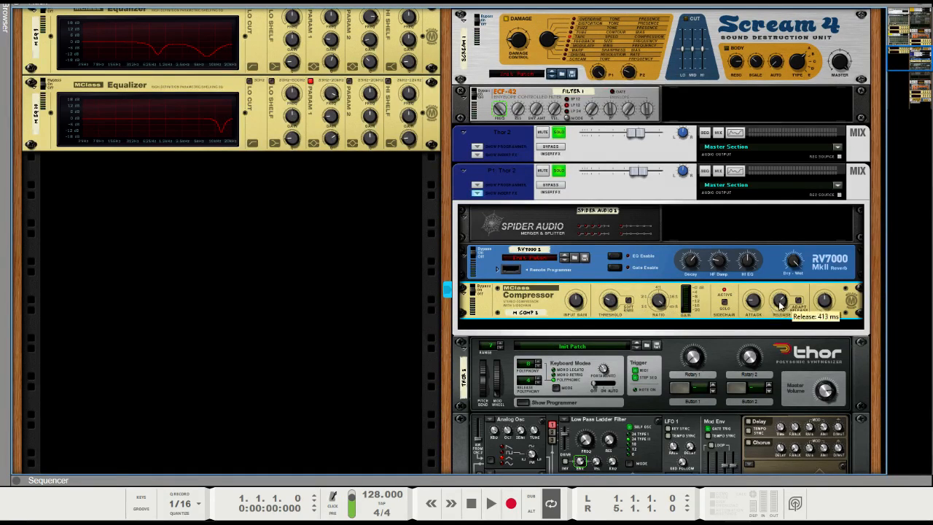
{"action": "left_click_drag", "start_coordinate": [781, 313], "coordinate": [783, 304]}
{"action": "key", "text": "space"}
{"action": "mouse_move", "coordinate": [783, 307]}
{"action": "left_mouse_down"}
{"action": "mouse_move", "coordinate": [783, 326]}
{"action": "mouse_move", "coordinate": [787, 304]}
{"action": "left_mouse_up"}
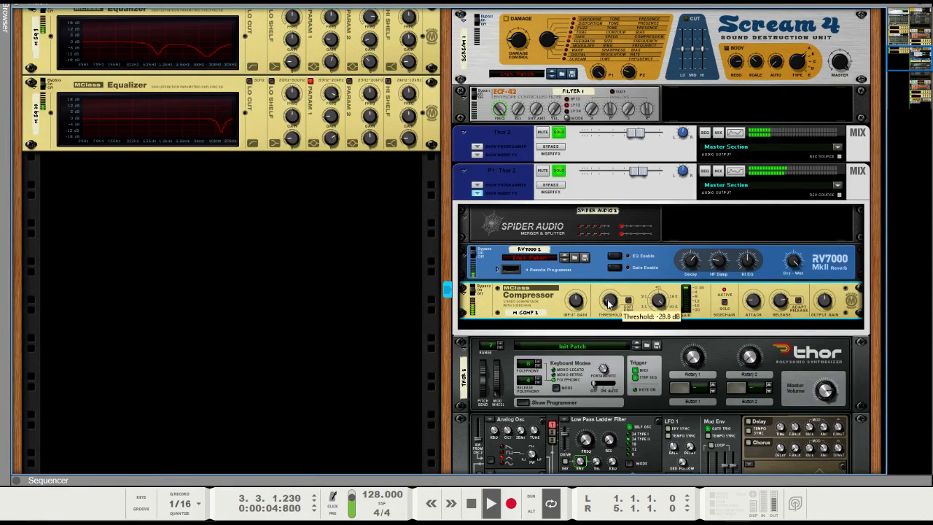
{"action": "left_click_drag", "start_coordinate": [609, 298], "coordinate": [609, 304]}
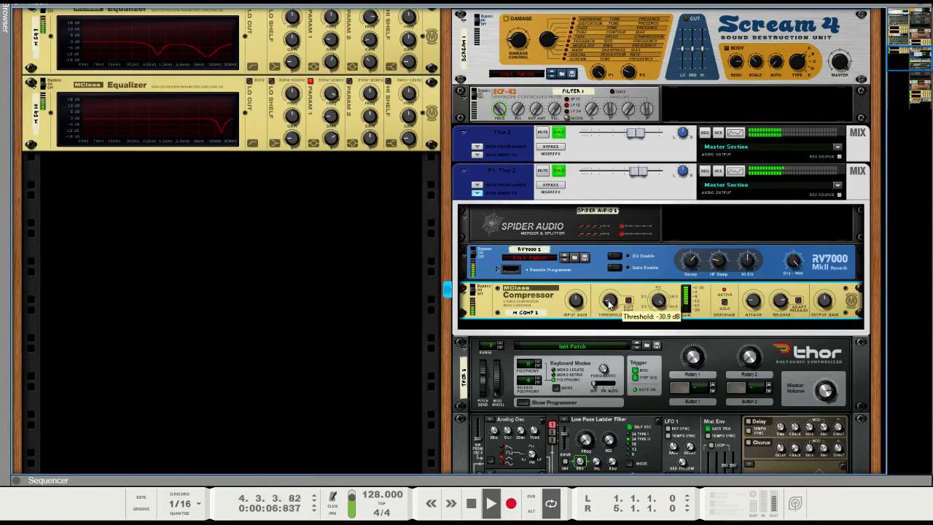
{"action": "key", "text": "space"}
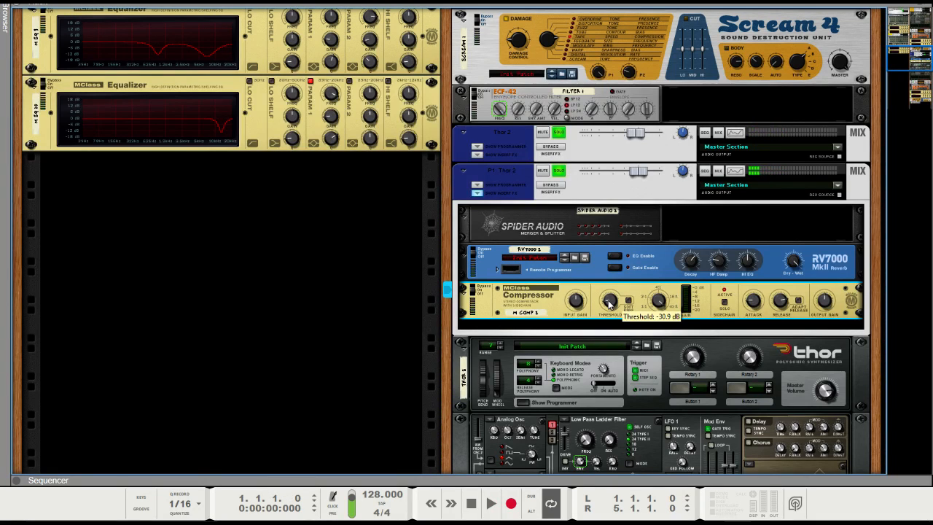
Play back the soloed Thor 2 channel together with its sidechained reverb parallel channel.
{"action": "left_click", "coordinate": [487, 298]}
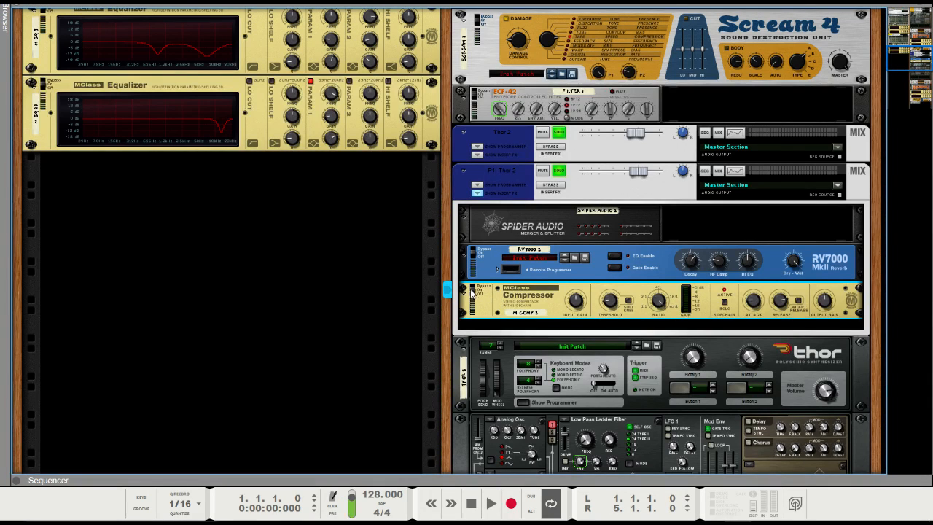
{"action": "key", "text": "space"}
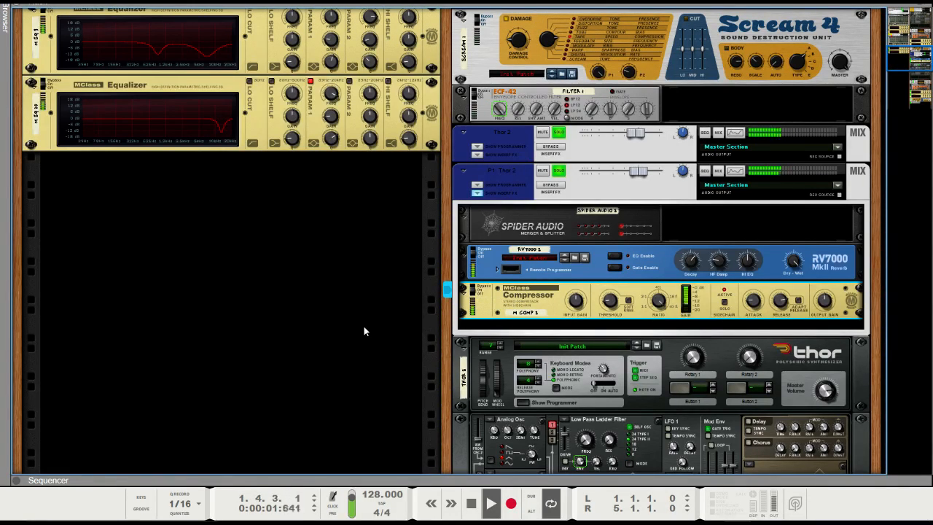
{"action": "key", "text": "space"}
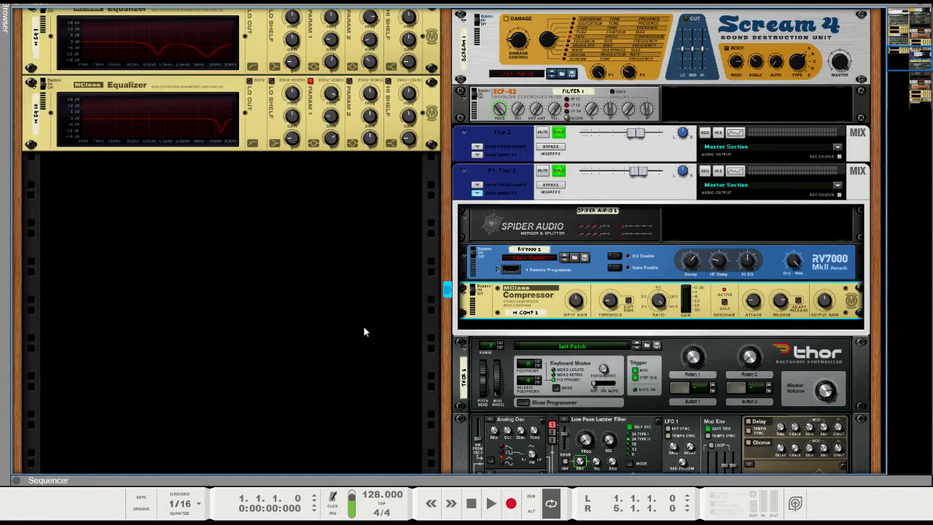
{"action": "scroll", "coordinate": [364, 327], "scroll_direction": "down", "scroll_amount": 3}
{"action": "scroll", "coordinate": [361, 326], "scroll_direction": "up", "scroll_amount": 2}
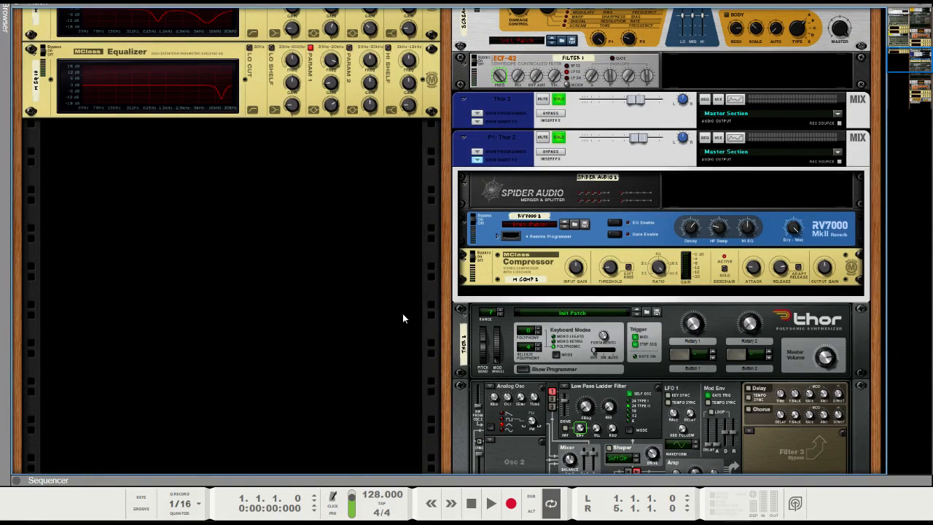
{"action": "scroll", "coordinate": [402, 319], "scroll_direction": "up", "scroll_amount": 2}
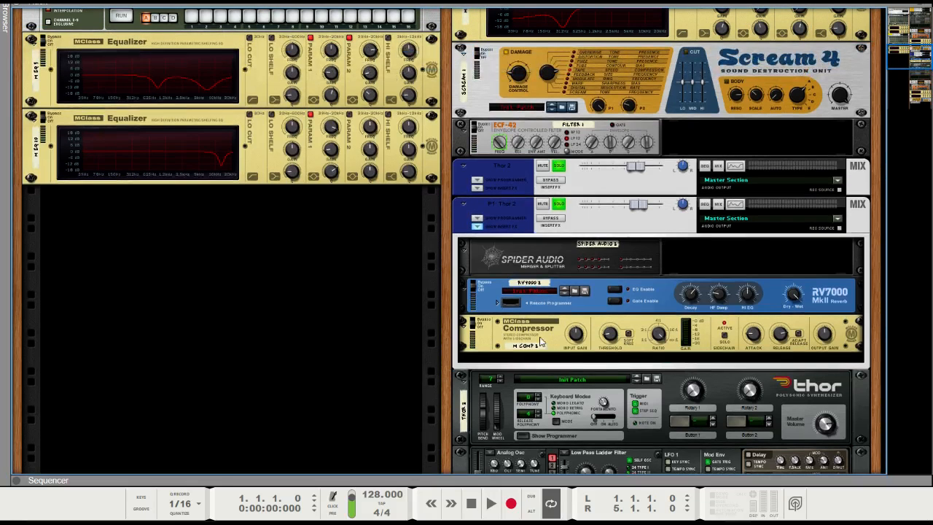
{"action": "scroll", "coordinate": [331, 339], "scroll_direction": "down", "scroll_amount": 2}
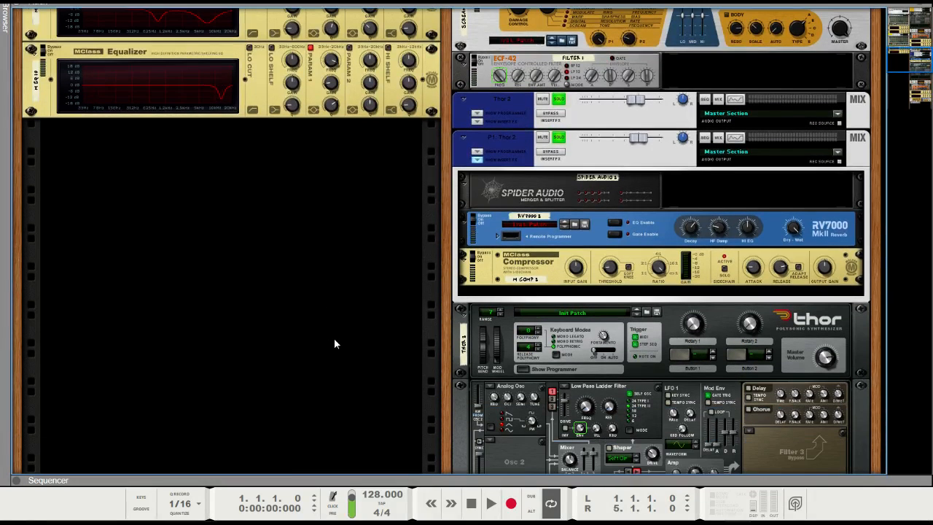
Open the RV7000 2 reverb's remote programmer, switch its algorithm to Convolution and adjust the size.
{"action": "left_click", "coordinate": [499, 234]}
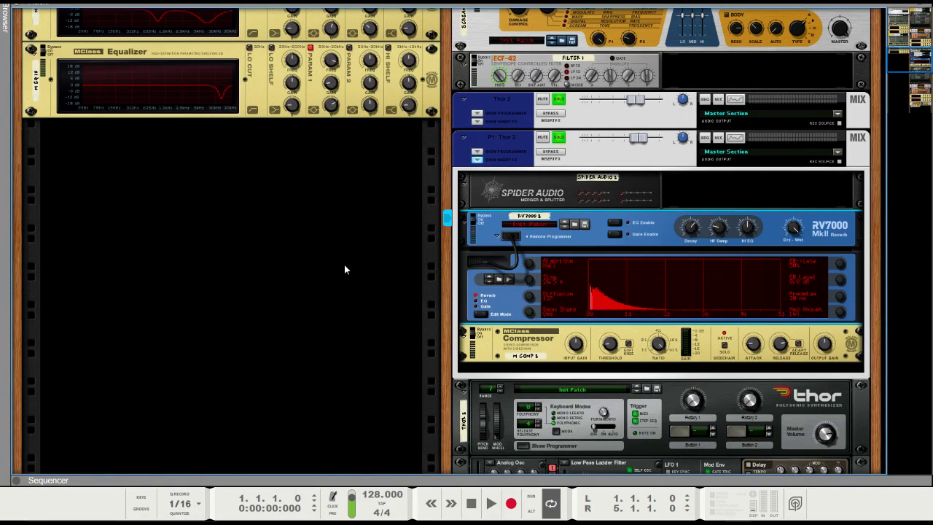
{"action": "left_click_drag", "start_coordinate": [533, 269], "coordinate": [533, 259]}
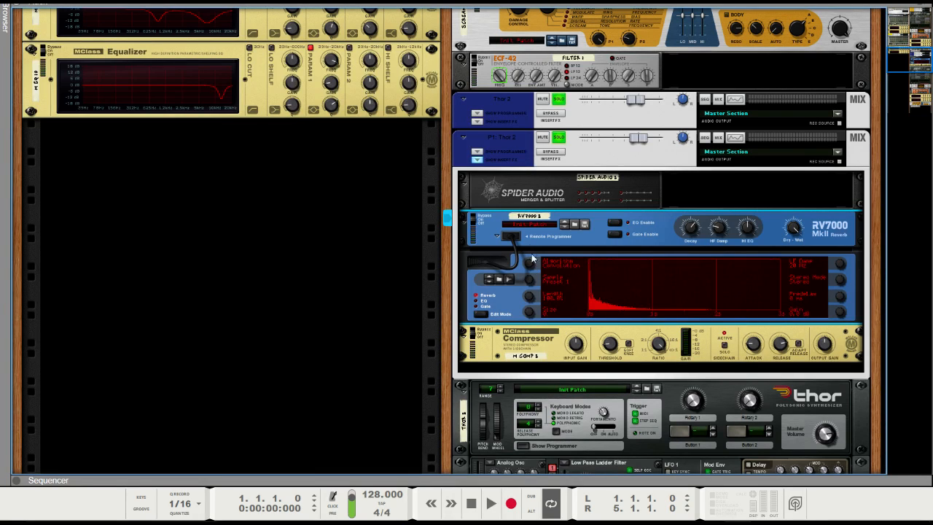
{"action": "left_click_drag", "start_coordinate": [530, 315], "coordinate": [528, 308]}
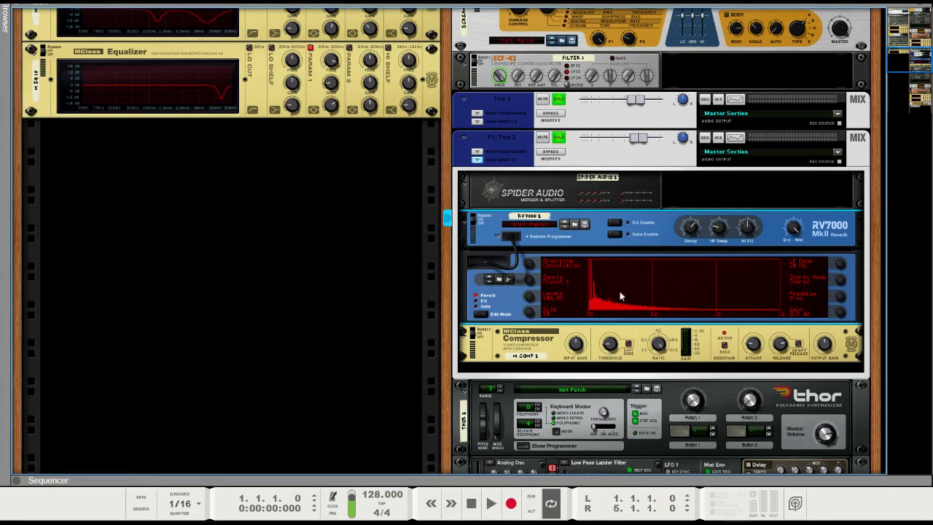
{"action": "mouse_move", "coordinate": [794, 228]}
{"action": "left_mouse_down"}
{"action": "mouse_move", "coordinate": [802, 249]}
{"action": "mouse_move", "coordinate": [803, 222]}
{"action": "left_mouse_up"}
Check the reverb's decay and play back the soloed Thor 2 and parallel channels with the convolution reverb.
{"action": "scroll", "coordinate": [798, 254], "scroll_direction": "up", "scroll_amount": 3}
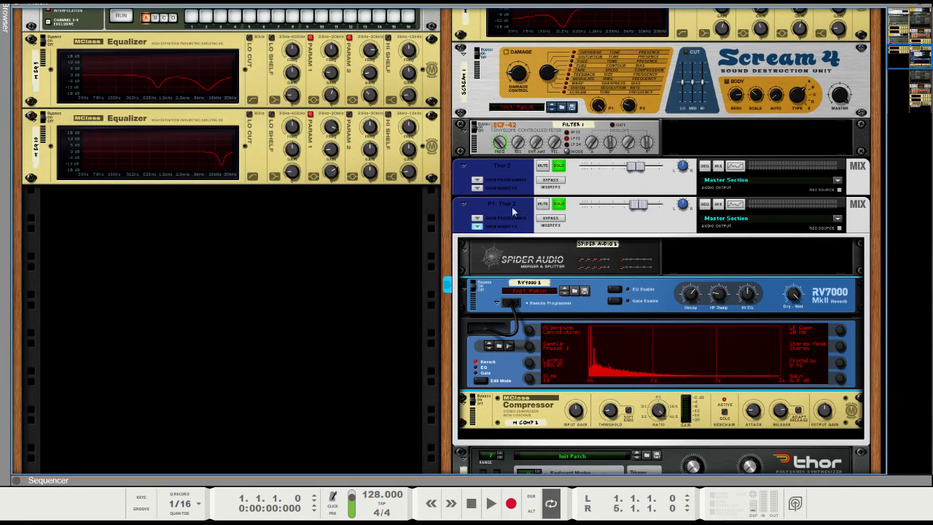
{"action": "scroll", "coordinate": [512, 206], "scroll_direction": "down", "scroll_amount": 3}
{"action": "left_click", "coordinate": [573, 146]}
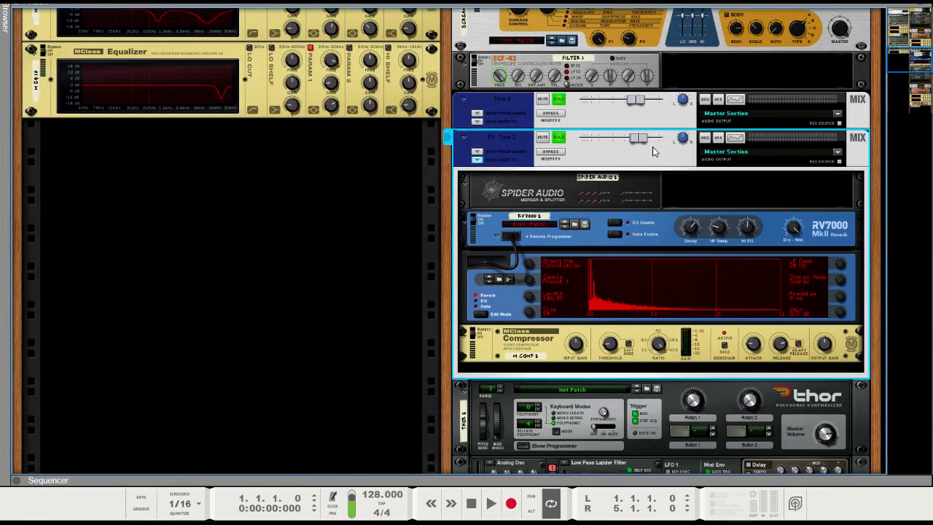
{"action": "left_click", "coordinate": [797, 232]}
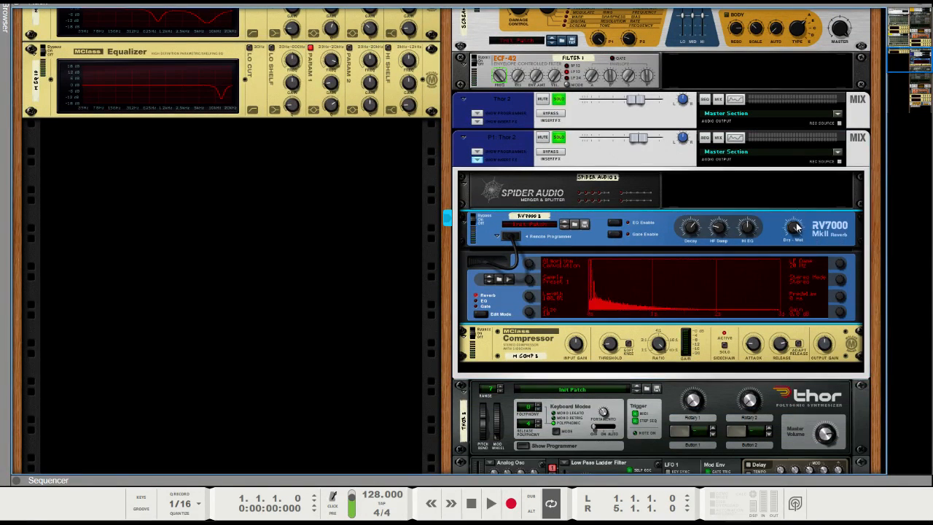
{"action": "left_click_drag", "start_coordinate": [690, 230], "coordinate": [691, 227]}
{"action": "key", "text": "space"}
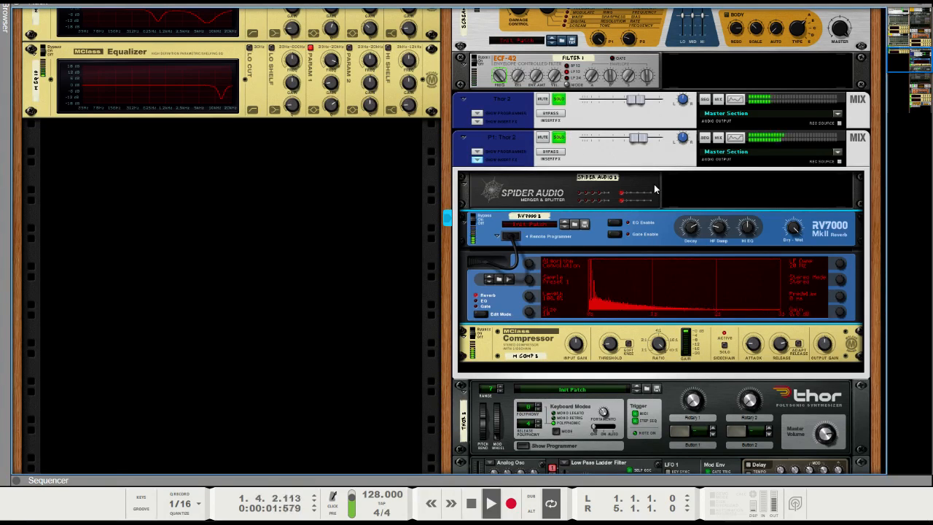
{"action": "key", "text": "space"}
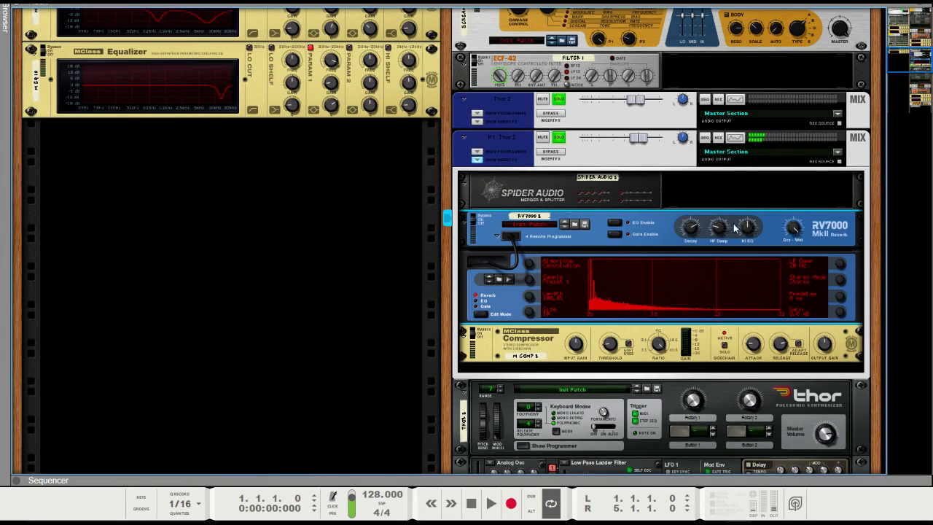
Set the RV7000 2 reverb's Hi EQ to 40 and play back the two soloed channels.
{"action": "mouse_move", "coordinate": [720, 232]}
{"action": "mouse_move", "coordinate": [747, 224]}
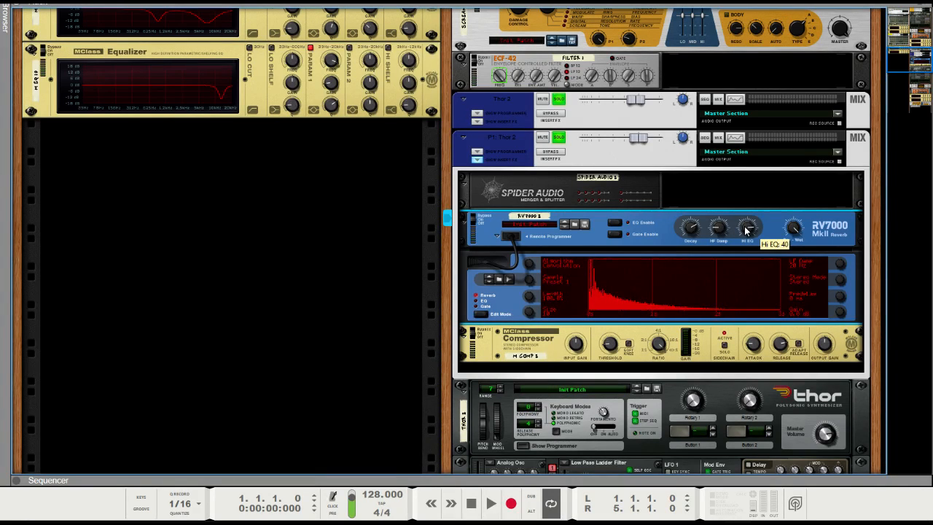
{"action": "key", "text": "space"}
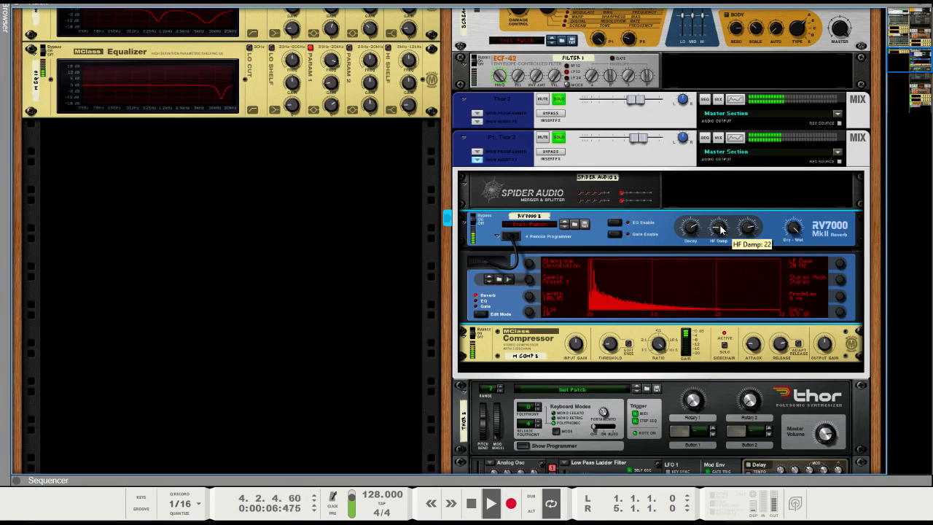
{"action": "key", "text": "space"}
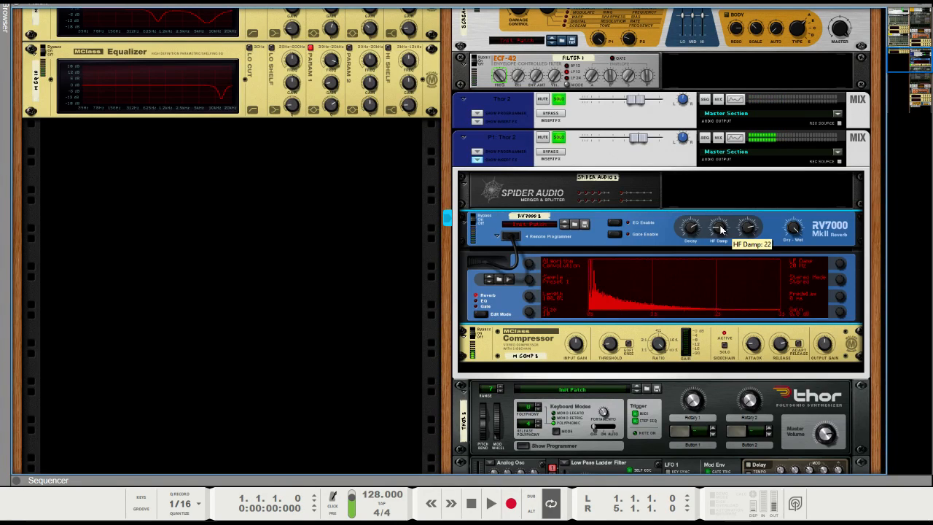
Add an MClass Equalizer directly after the MClass Compressor in Thor 2's parallel channel.
{"action": "scroll", "coordinate": [547, 268], "scroll_direction": "up", "scroll_amount": 4}
{"action": "scroll", "coordinate": [534, 275], "scroll_direction": "down", "scroll_amount": 3}
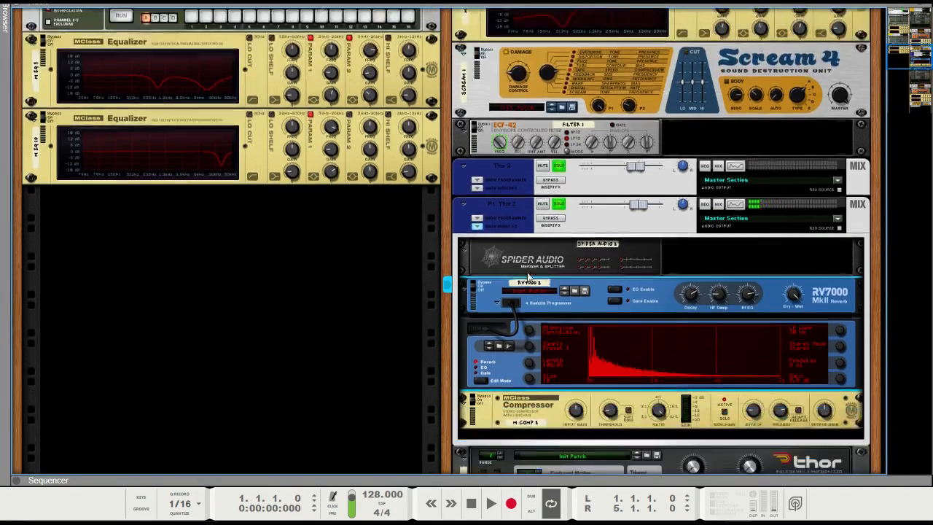
{"action": "left_click", "coordinate": [517, 384]}
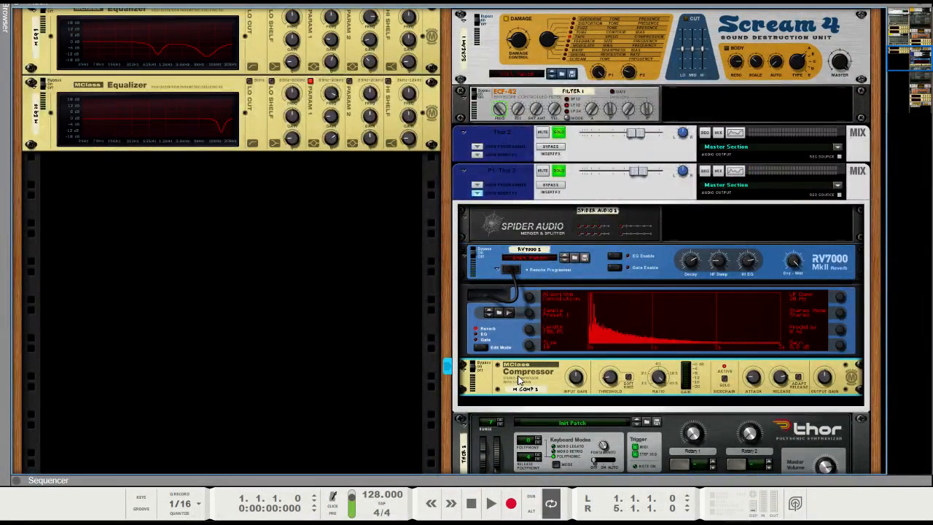
{"action": "key", "text": "F3"}
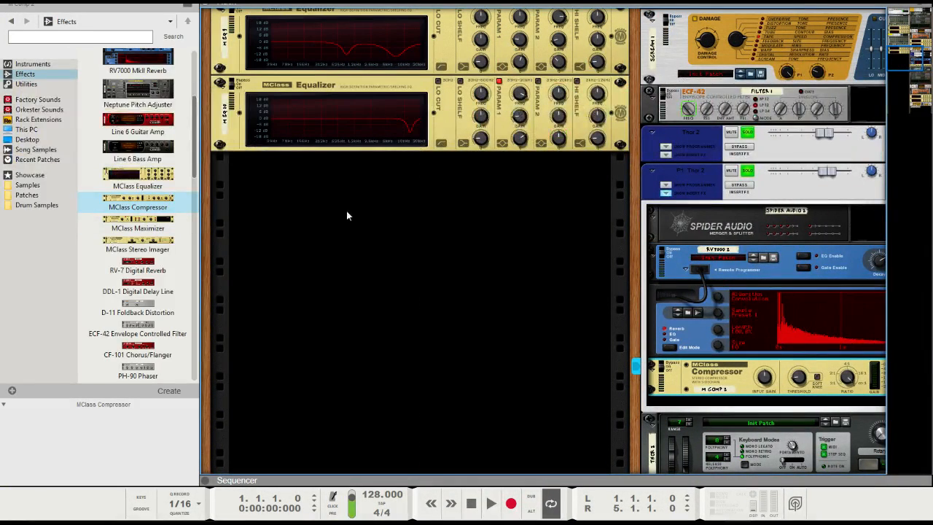
{"action": "double_click", "coordinate": [143, 182]}
{"action": "key", "text": "F3"}
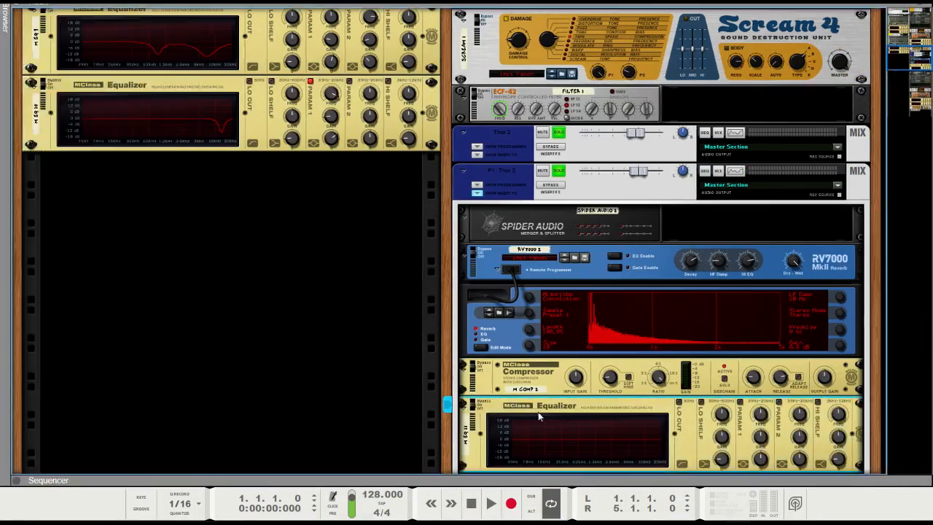
Show the inserts of the P1: Thor 1 parallel channel to examine its equalizer curves.
{"action": "scroll", "coordinate": [540, 417], "scroll_direction": "up", "scroll_amount": 10}
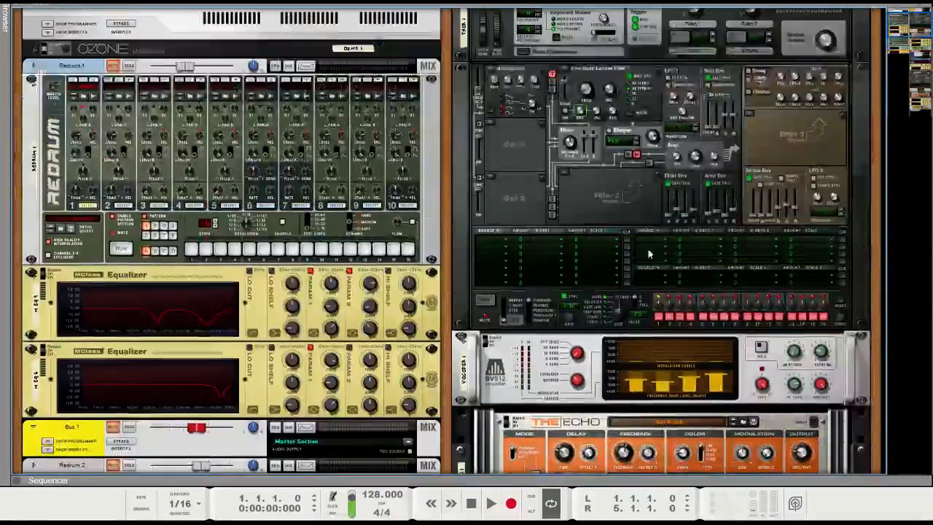
{"action": "scroll", "coordinate": [649, 253], "scroll_direction": "up", "scroll_amount": 3}
{"action": "left_click", "coordinate": [477, 76]}
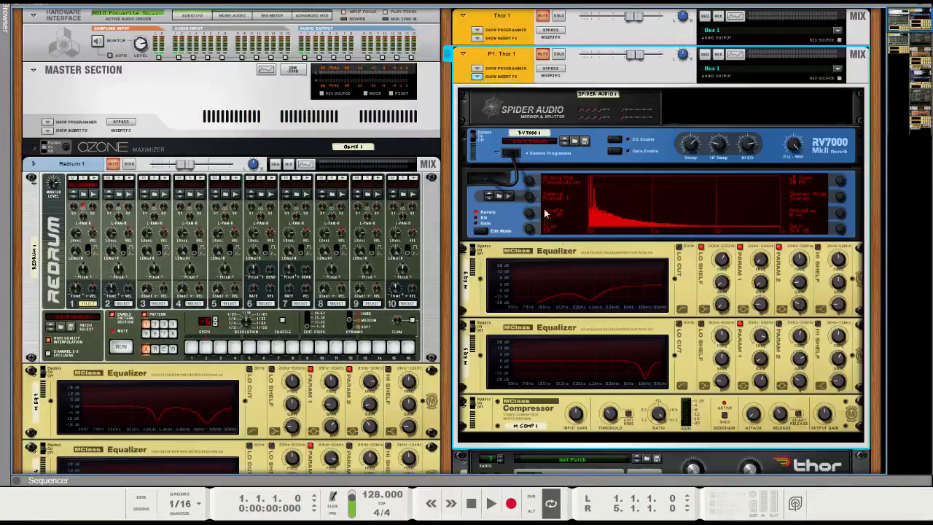
Enable Parametric 1 on the new equalizer in Thor 2's parallel channel, with -18.3 dB gain and a lowered frequency.
{"action": "scroll", "coordinate": [592, 284], "scroll_direction": "down", "scroll_amount": 3}
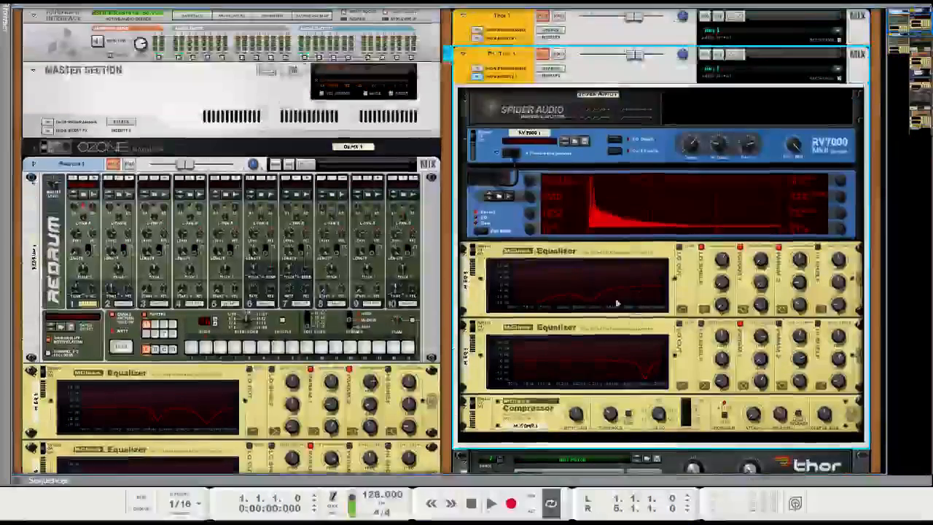
{"action": "scroll", "coordinate": [599, 310], "scroll_direction": "down", "scroll_amount": 15}
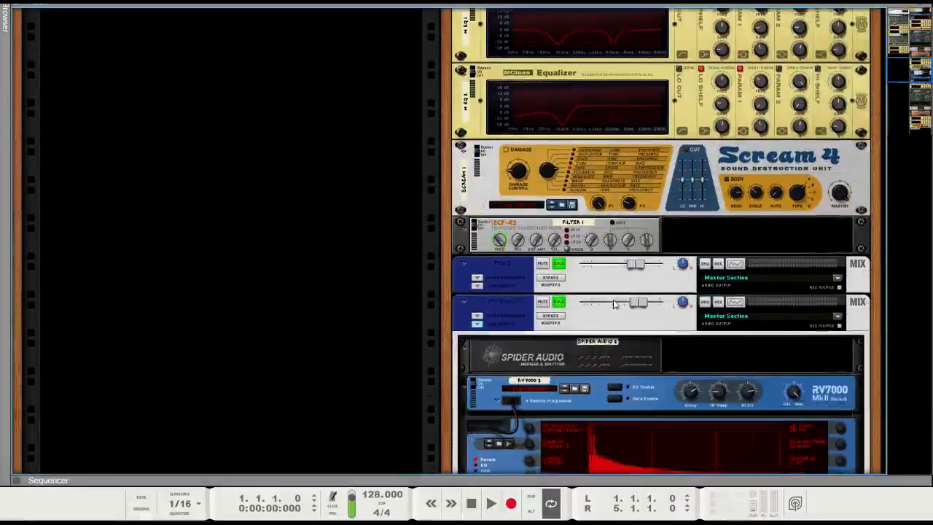
{"action": "scroll", "coordinate": [731, 292], "scroll_direction": "down", "scroll_amount": 6}
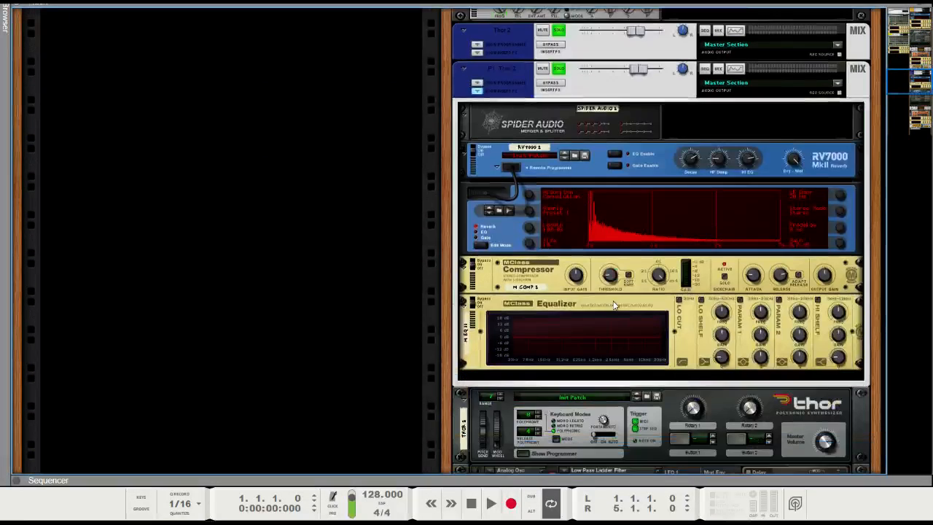
{"action": "left_click", "coordinate": [740, 234]}
{"action": "left_click_drag", "start_coordinate": [760, 268], "coordinate": [760, 293]}
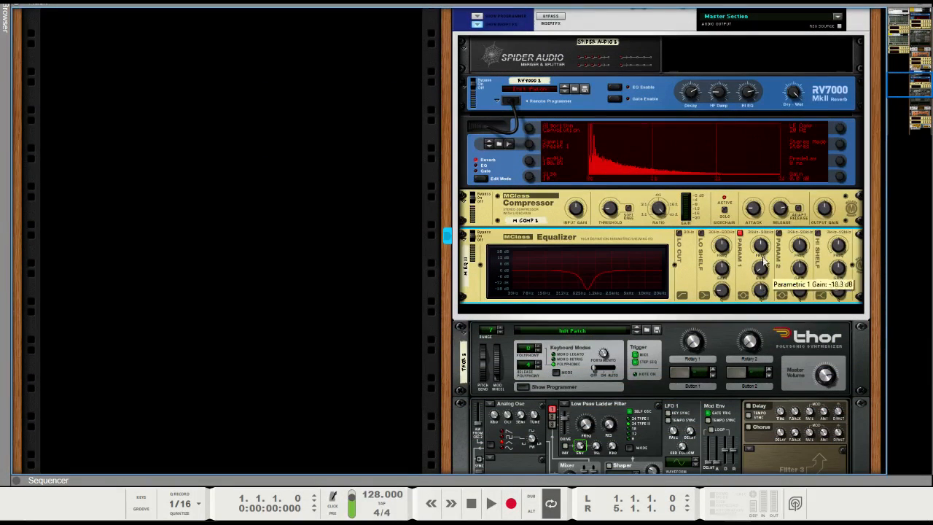
{"action": "left_click_drag", "start_coordinate": [760, 246], "coordinate": [762, 308]}
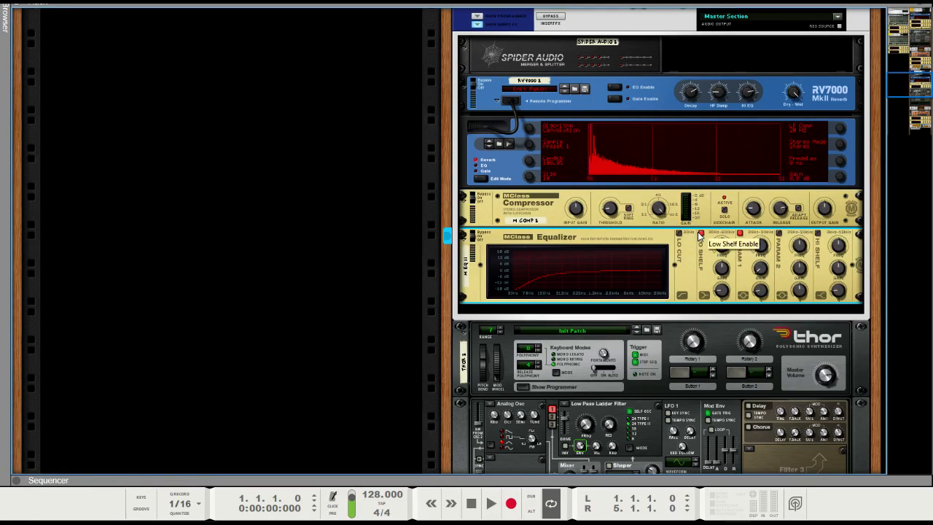
Set the equalizer's low shelf Q to 0.50, raise its frequency, and cut Parametric 2 by -10.3 dB with Q 2.0.
{"action": "left_click_drag", "start_coordinate": [722, 292], "coordinate": [721, 298]}
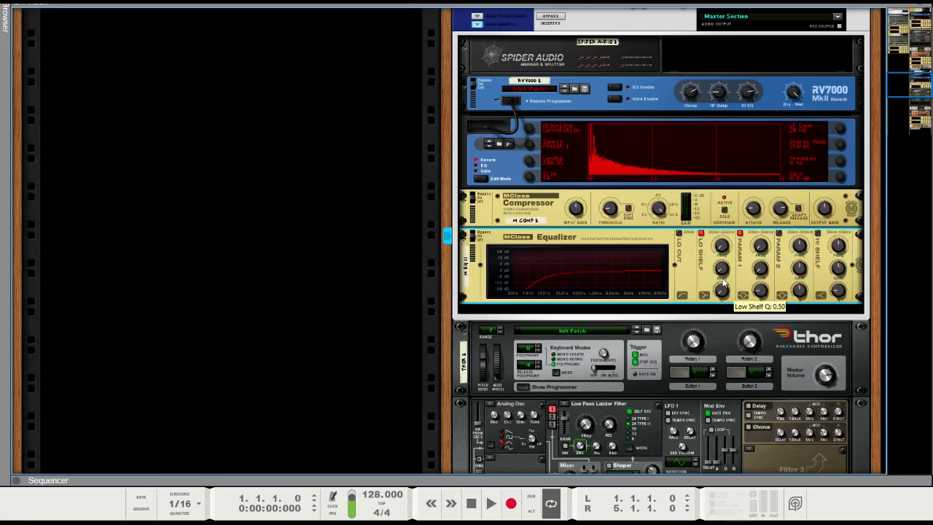
{"action": "left_click_drag", "start_coordinate": [721, 245], "coordinate": [723, 221]}
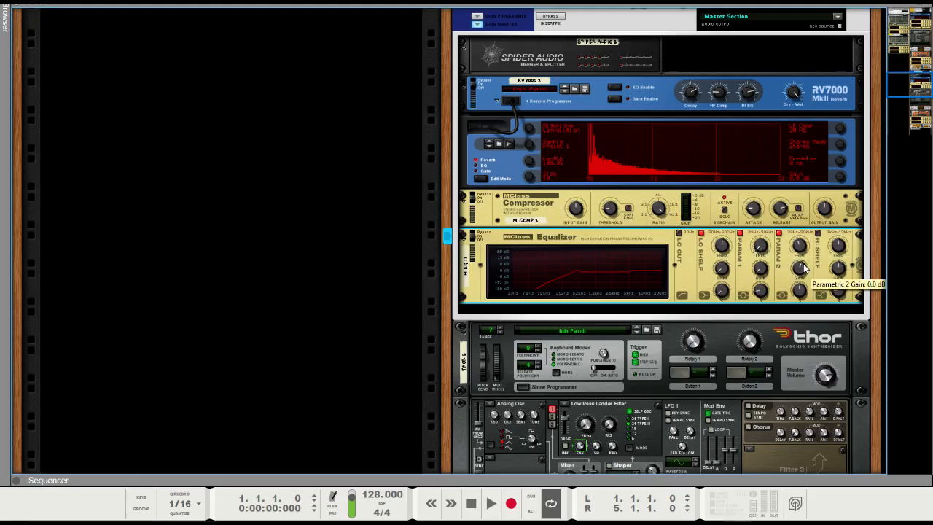
{"action": "left_click_drag", "start_coordinate": [803, 266], "coordinate": [803, 293]}
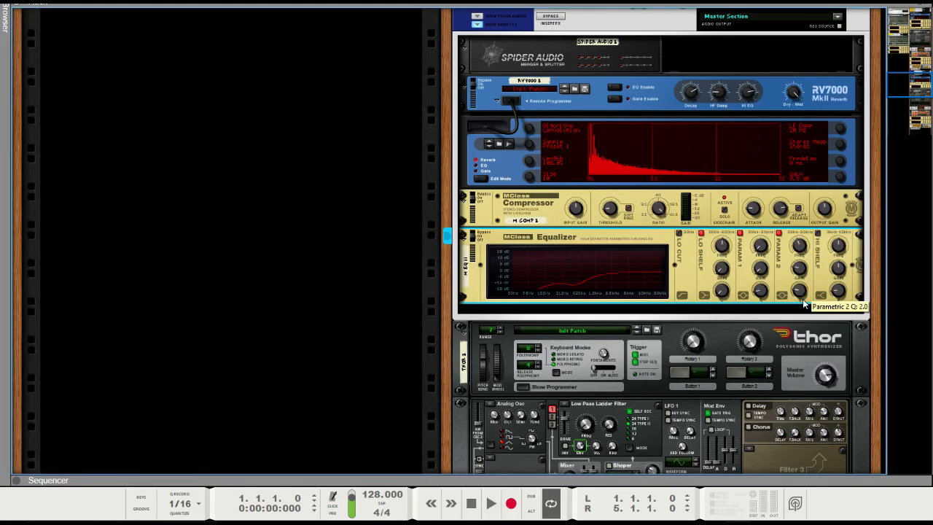
Unsolo Thor 2 and adjust the compressor's output gain while playing back only the parallel channel.
{"action": "scroll", "coordinate": [732, 251], "scroll_direction": "up", "scroll_amount": 2}
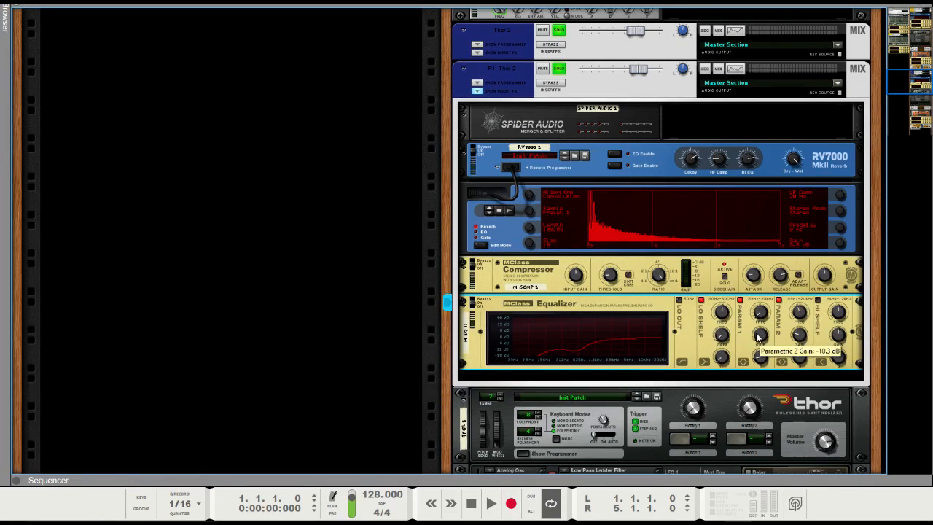
{"action": "key", "text": "space"}
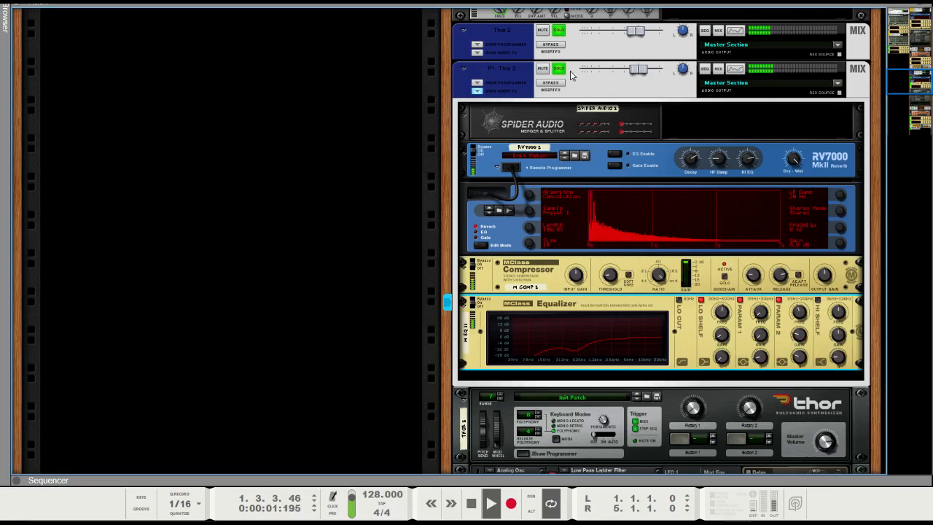
{"action": "left_click", "coordinate": [559, 30]}
{"action": "left_click", "coordinate": [827, 276]}
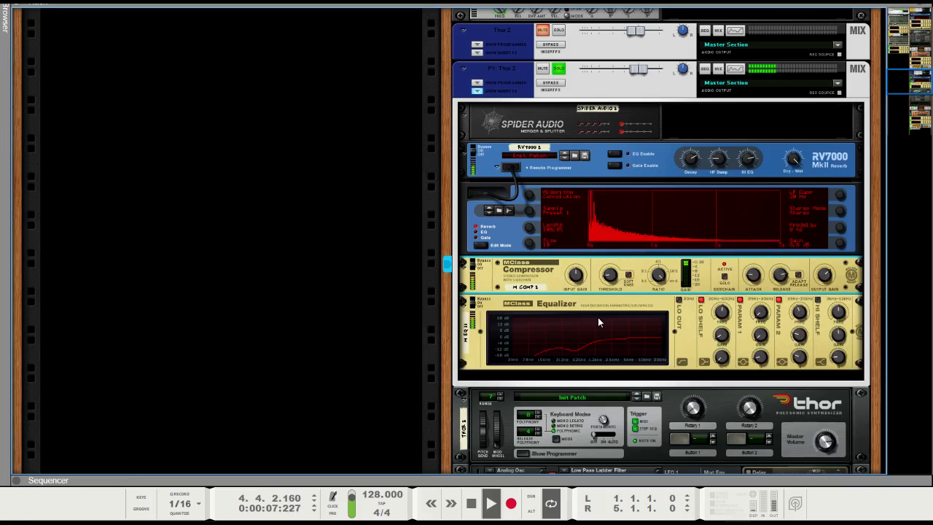
{"action": "key", "text": "space"}
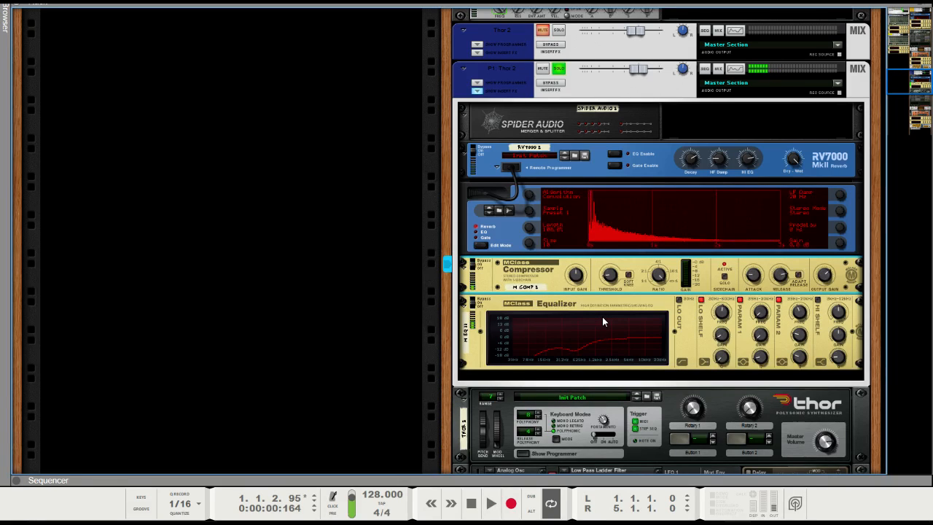
Add a second MClass Equalizer below the first one in Thor 2's parallel channel.
{"action": "left_click", "coordinate": [602, 307]}
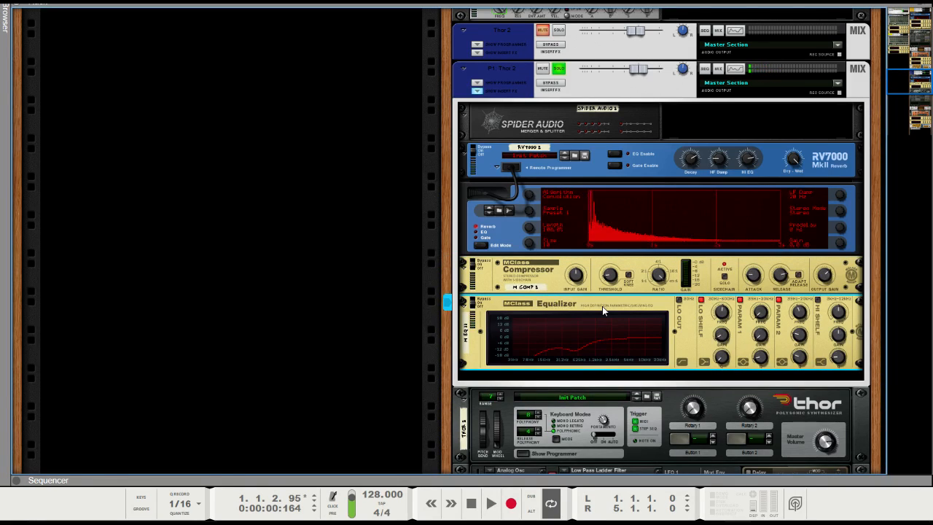
{"action": "key", "text": "F3"}
{"action": "double_click", "coordinate": [144, 188]}
{"action": "key", "text": "F3"}
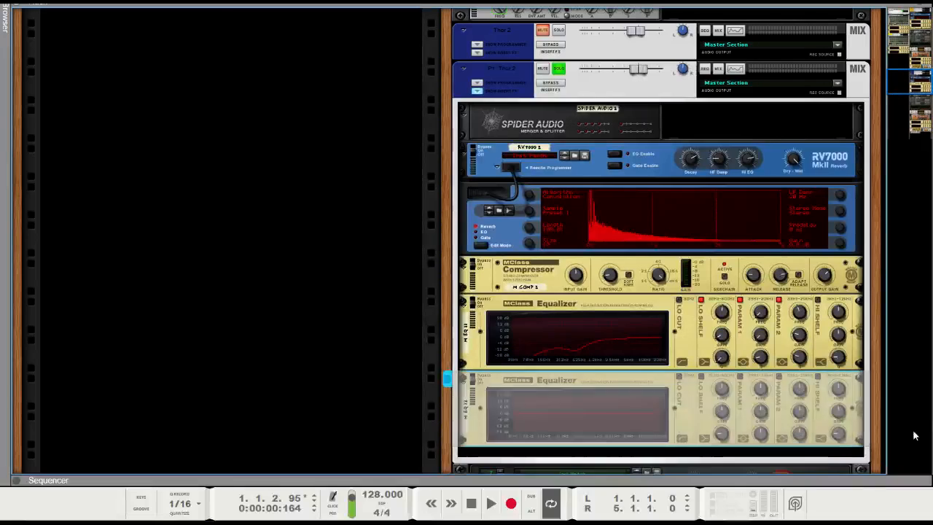
Enable Parametric 2 on the second equalizer, sweep a boost to about 6.84 kHz during playback, and turn it into a narrow cut with Q 6.4.
{"action": "left_click", "coordinate": [778, 375]}
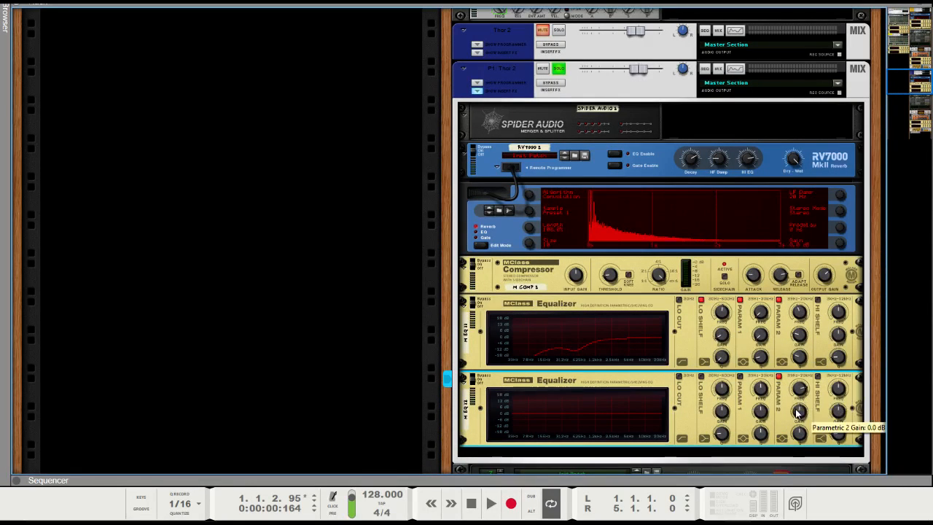
{"action": "left_click_drag", "start_coordinate": [797, 412], "coordinate": [800, 393]}
{"action": "key", "text": "space"}
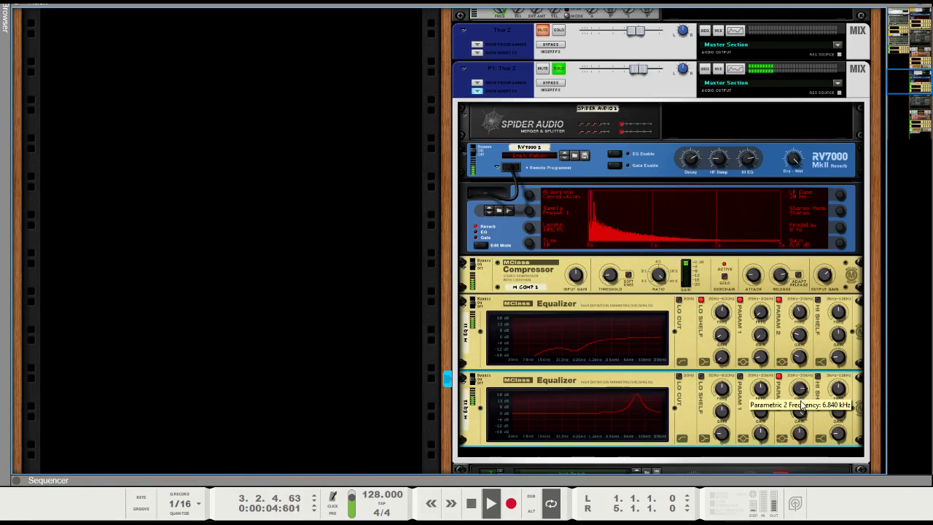
{"action": "left_click_drag", "start_coordinate": [799, 410], "coordinate": [799, 432]}
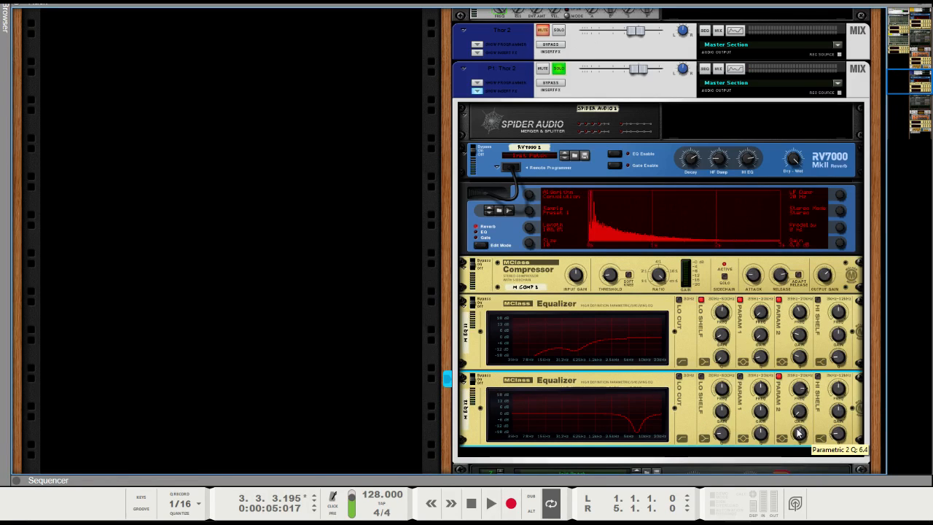
{"action": "key", "text": "Tab"}
{"action": "key", "text": "Tab"}
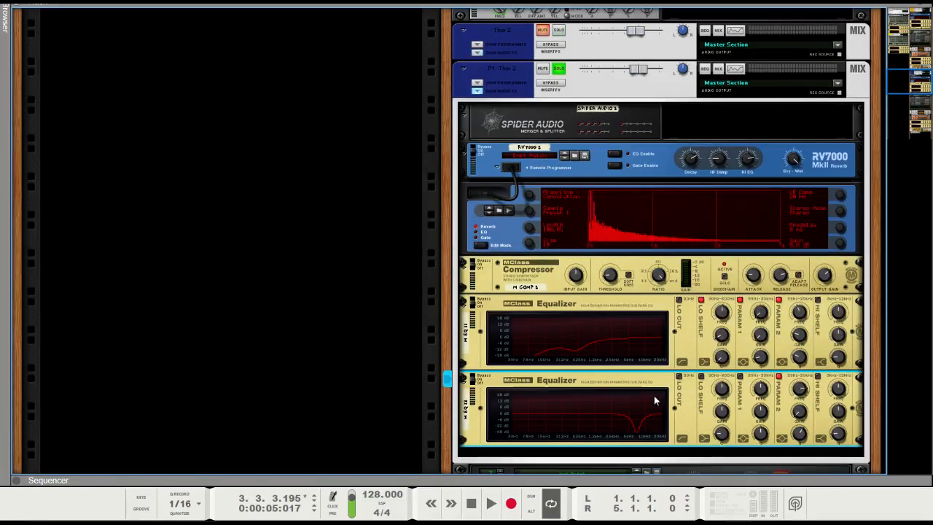
Play the soloed parallel channel, compare its sound with the two MClass Equalizers bypassed and enabled, and fine-tune the compressor's output gain.
{"action": "scroll", "coordinate": [654, 395], "scroll_direction": "down", "scroll_amount": 2}
{"action": "left_click", "coordinate": [403, 305]}
{"action": "scroll", "coordinate": [403, 305], "scroll_direction": "up", "scroll_amount": 2}
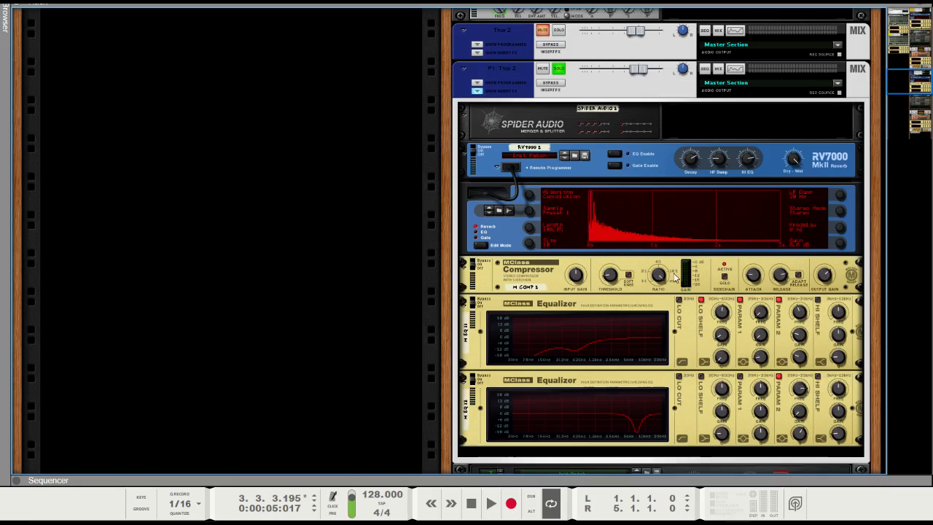
{"action": "key", "text": "space"}
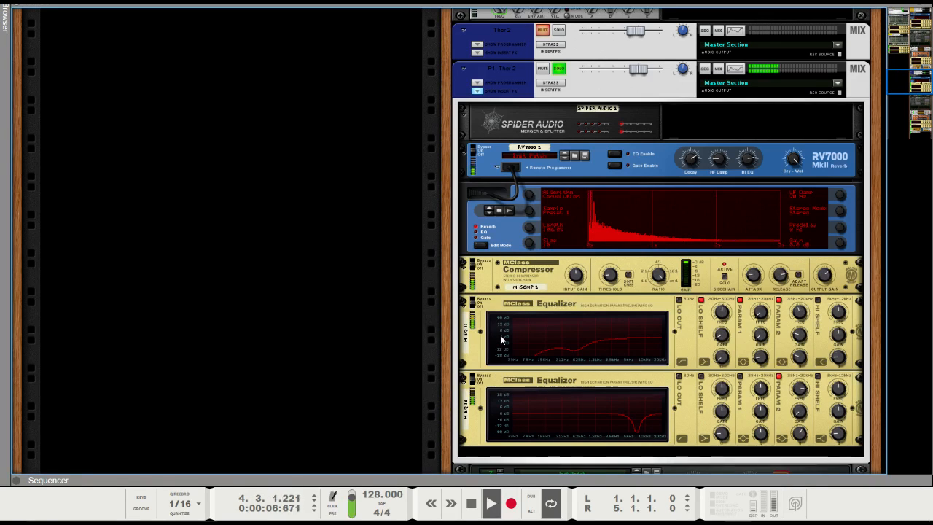
{"action": "left_click", "coordinate": [801, 434]}
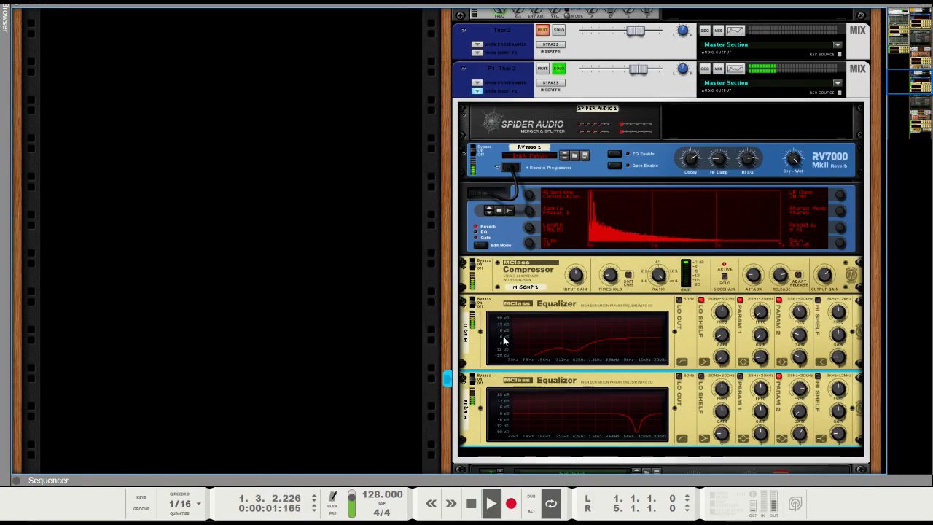
{"action": "left_click", "coordinate": [474, 299]}
{"action": "left_click", "coordinate": [474, 375]}
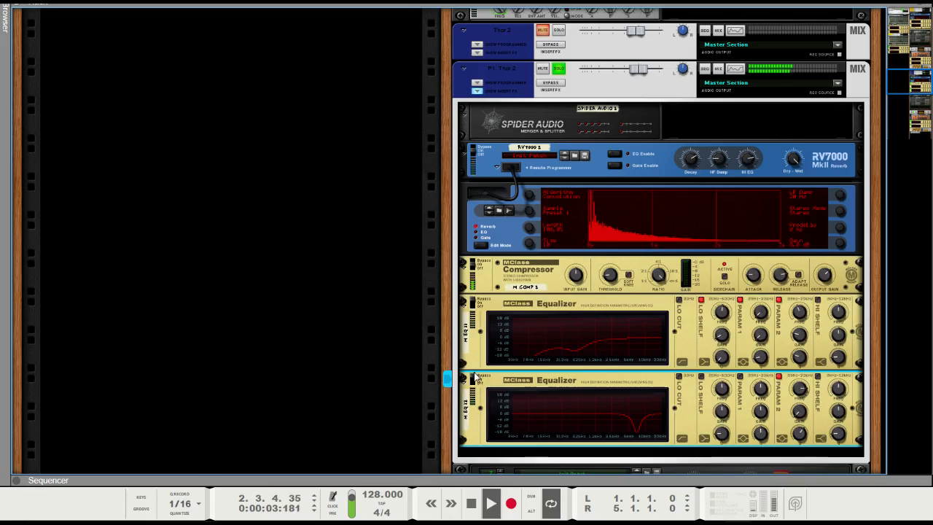
{"action": "left_click", "coordinate": [474, 304]}
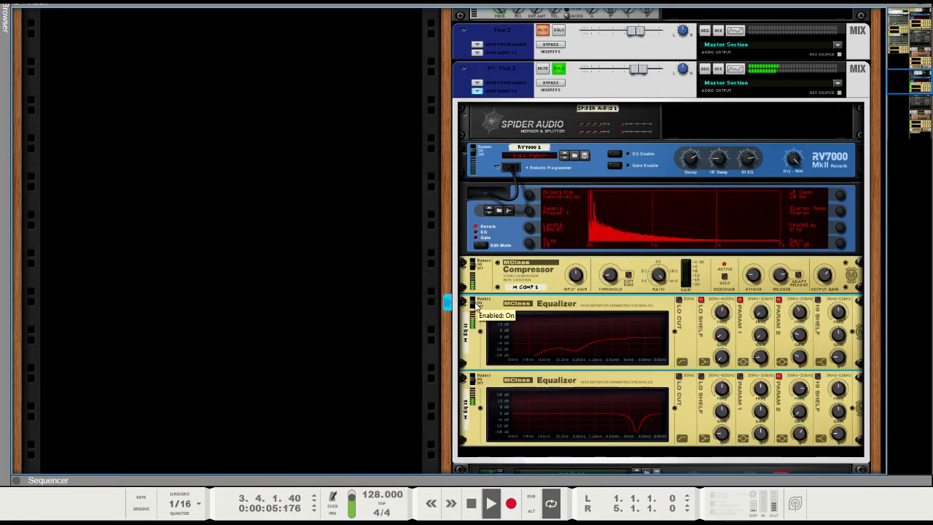
{"action": "left_click_drag", "start_coordinate": [827, 282], "coordinate": [828, 276]}
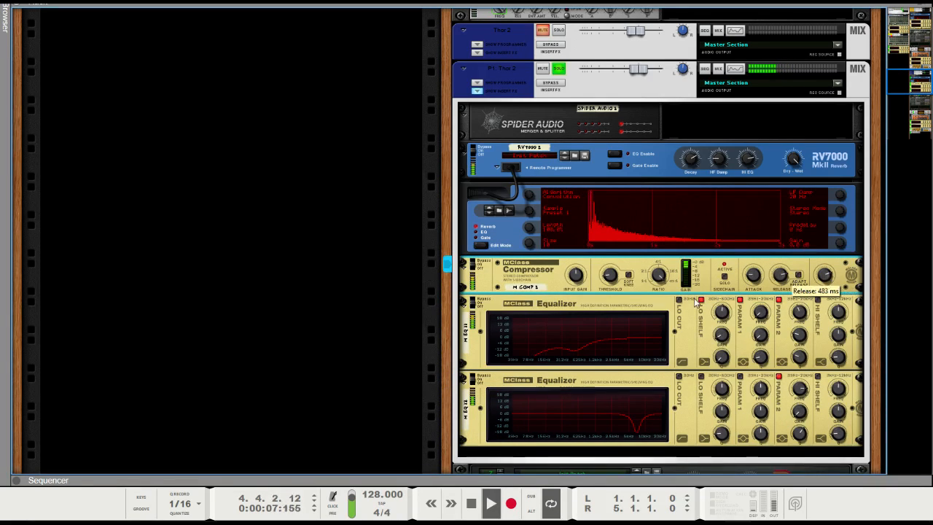
{"action": "key", "text": "space"}
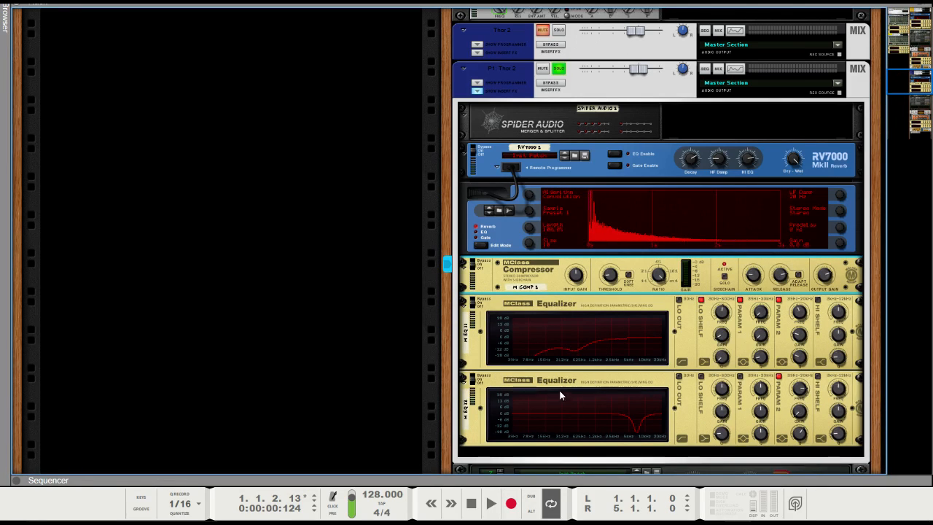
Try adding an Echobode below the second MClass Equalizer in Thor 2's parallel channel.
{"action": "scroll", "coordinate": [525, 338], "scroll_direction": "up", "scroll_amount": 2}
{"action": "scroll", "coordinate": [566, 348], "scroll_direction": "down", "scroll_amount": 4}
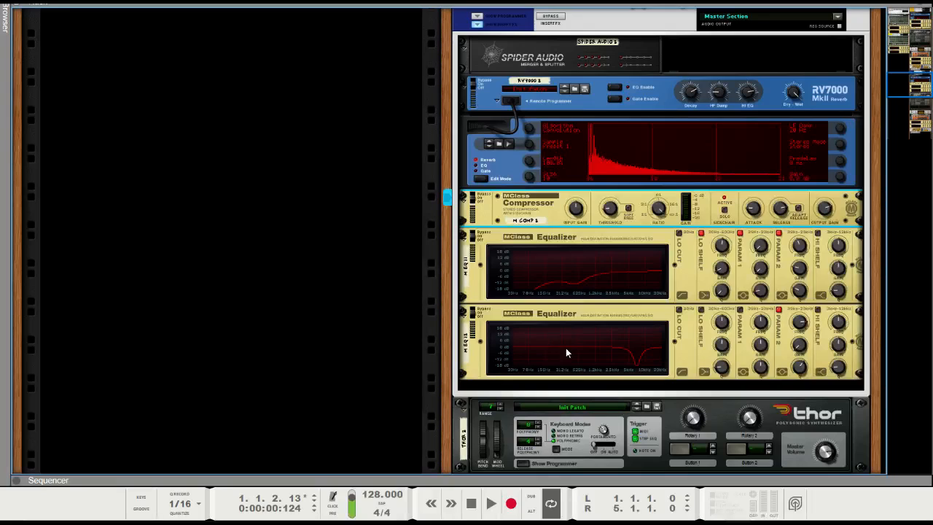
{"action": "left_click", "coordinate": [529, 319]}
{"action": "scroll", "coordinate": [527, 317], "scroll_direction": "up", "scroll_amount": 2}
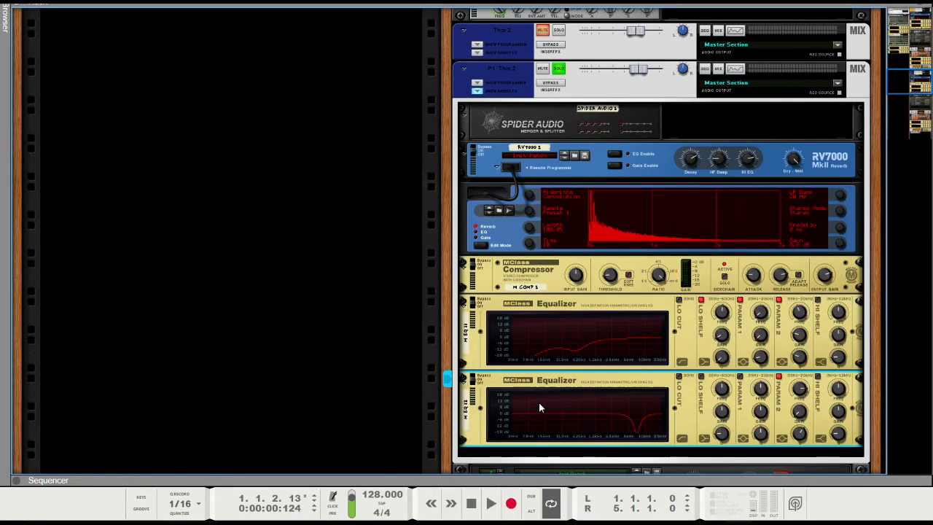
{"action": "key", "text": "F3"}
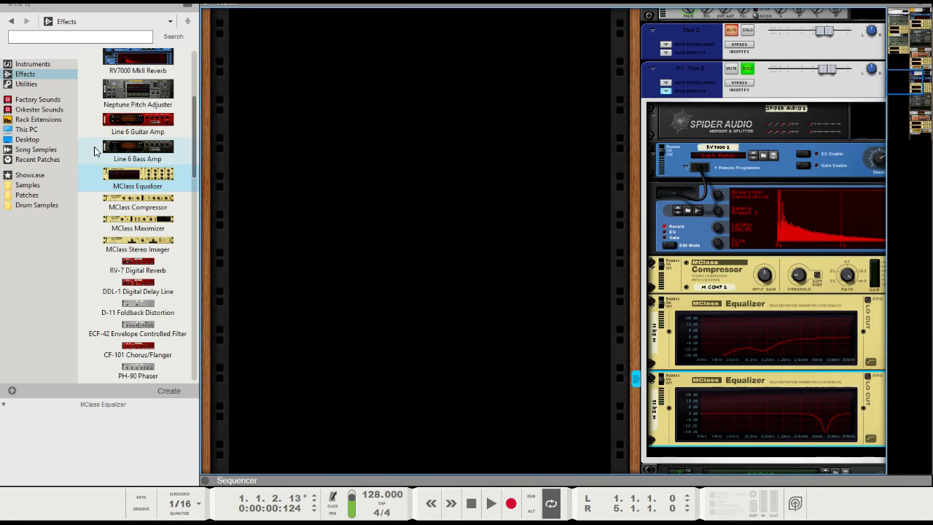
{"action": "scroll", "coordinate": [127, 229], "scroll_direction": "down", "scroll_amount": 10}
{"action": "scroll", "coordinate": [127, 229], "scroll_direction": "down", "scroll_amount": 6}
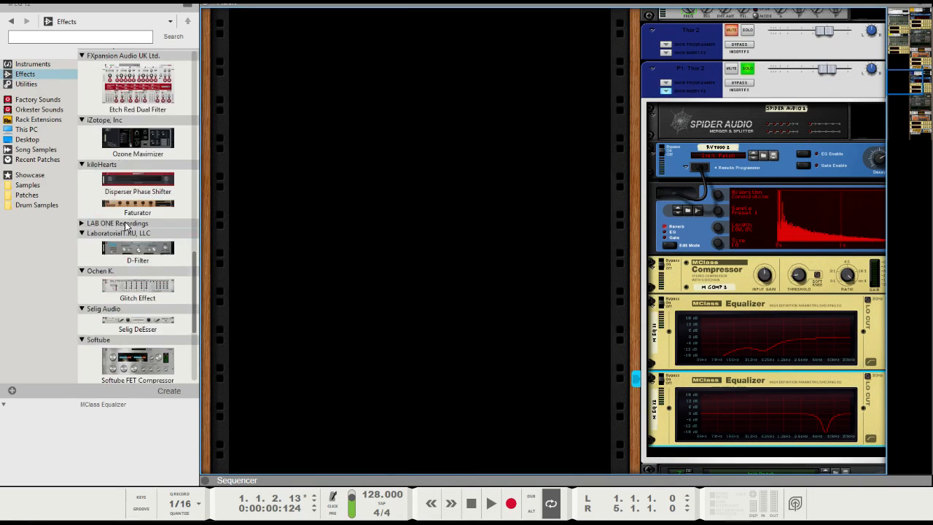
{"action": "left_click", "coordinate": [141, 261]}
{"action": "double_click", "coordinate": [141, 261]}
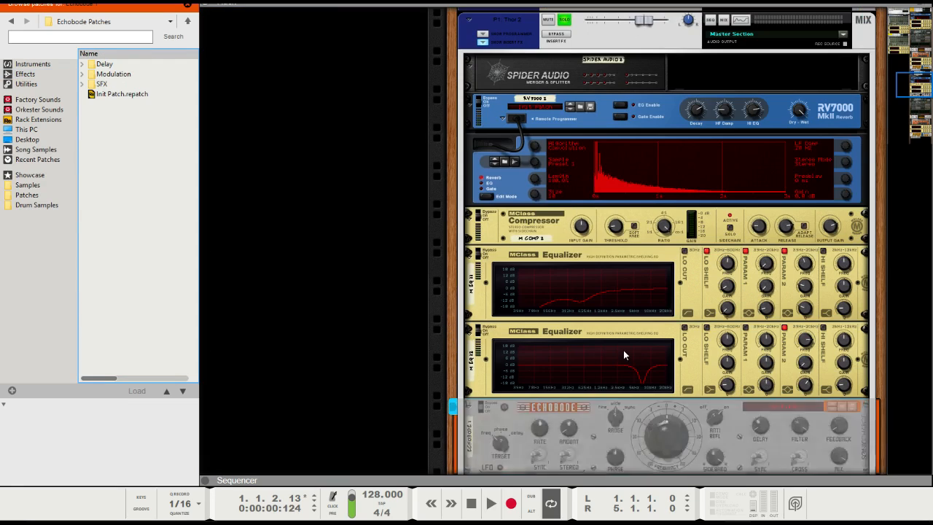
{"action": "scroll", "coordinate": [624, 350], "scroll_direction": "down", "scroll_amount": 3}
{"action": "scroll", "coordinate": [632, 300], "scroll_direction": "up", "scroll_amount": 3}
{"action": "key", "text": "F3"}
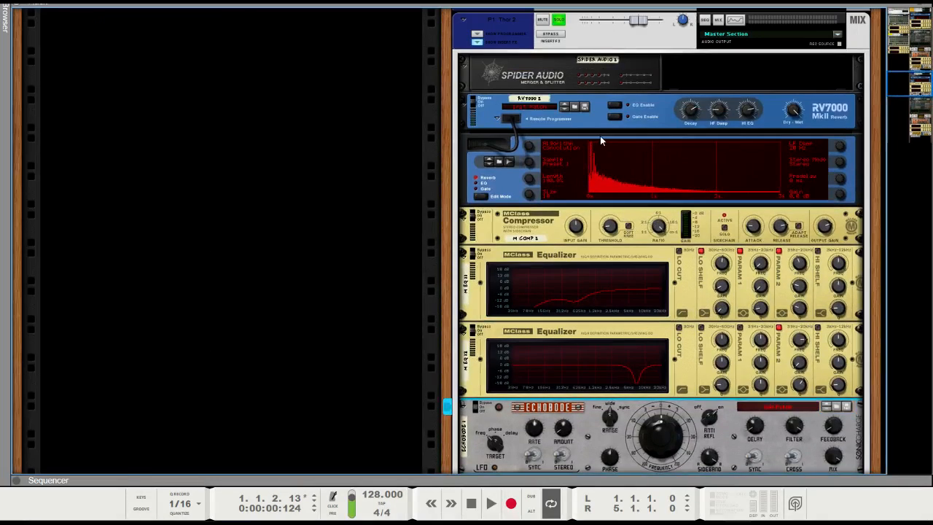
Try out the Echobode during playback by adjusting its LFO amount, feedback and delay time.
{"action": "scroll", "coordinate": [600, 135], "scroll_direction": "up", "scroll_amount": 2}
{"action": "scroll", "coordinate": [606, 151], "scroll_direction": "down", "scroll_amount": 3}
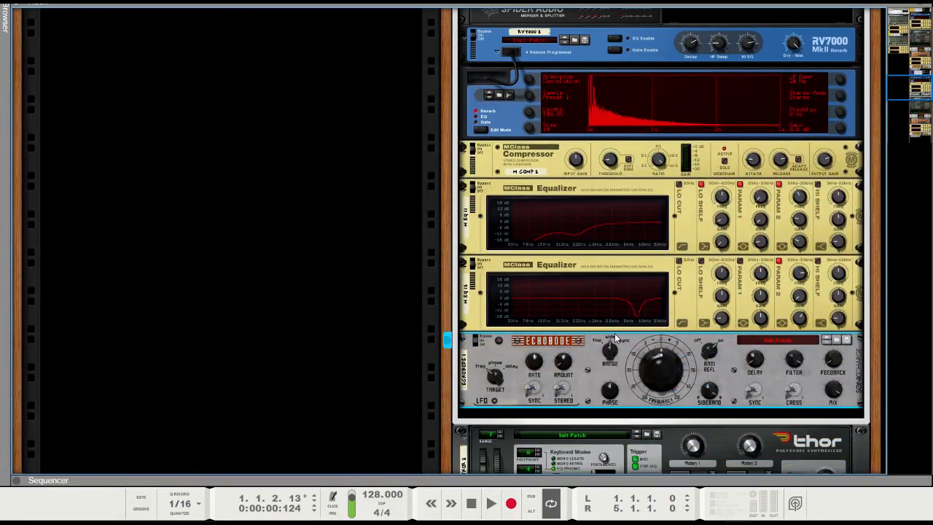
{"action": "scroll", "coordinate": [615, 333], "scroll_direction": "down", "scroll_amount": 3}
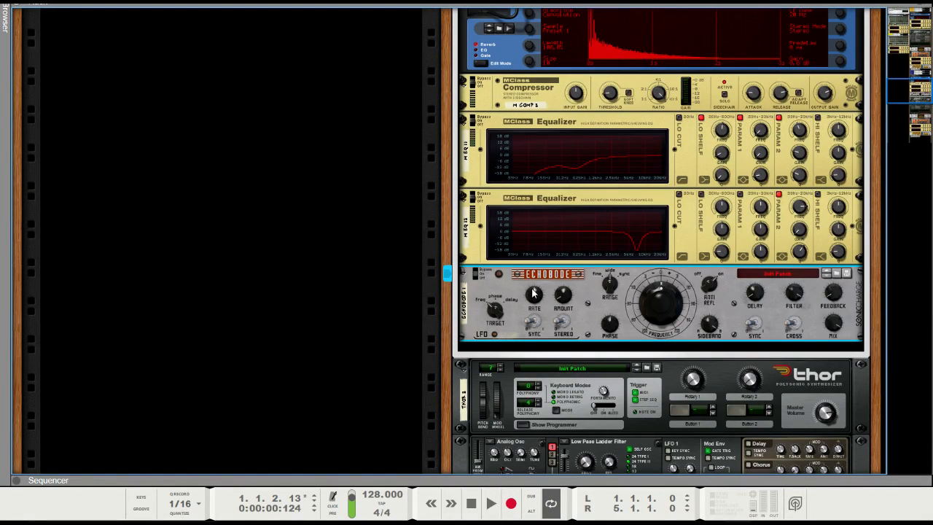
{"action": "scroll", "coordinate": [538, 293], "scroll_direction": "down", "scroll_amount": 3}
{"action": "scroll", "coordinate": [550, 298], "scroll_direction": "up", "scroll_amount": 3}
{"action": "left_click_drag", "start_coordinate": [567, 294], "coordinate": [571, 288]}
{"action": "scroll", "coordinate": [523, 277], "scroll_direction": "up", "scroll_amount": 3}
{"action": "scroll", "coordinate": [541, 277], "scroll_direction": "down", "scroll_amount": 2}
{"action": "scroll", "coordinate": [543, 277], "scroll_direction": "down", "scroll_amount": 1}
{"action": "mouse_move", "coordinate": [567, 295]}
{"action": "key", "text": "space"}
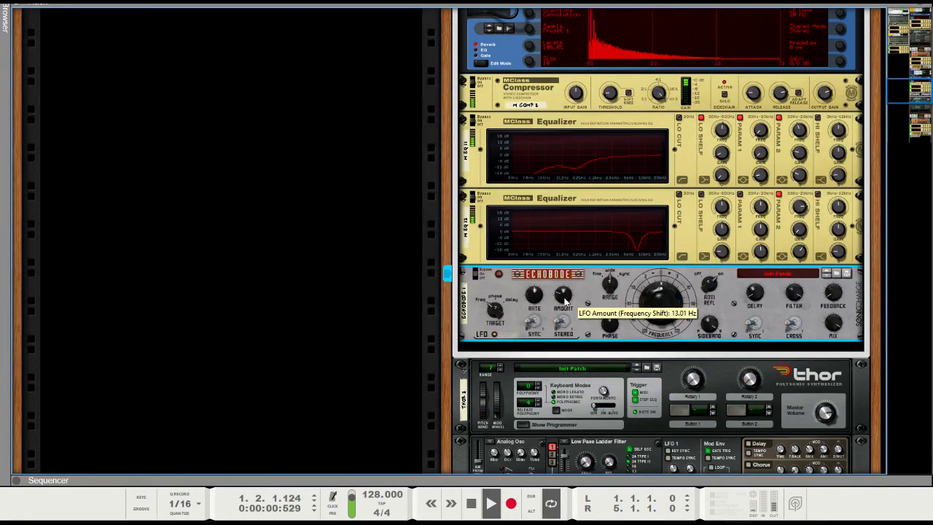
{"action": "left_click_drag", "start_coordinate": [565, 291], "coordinate": [563, 307]}
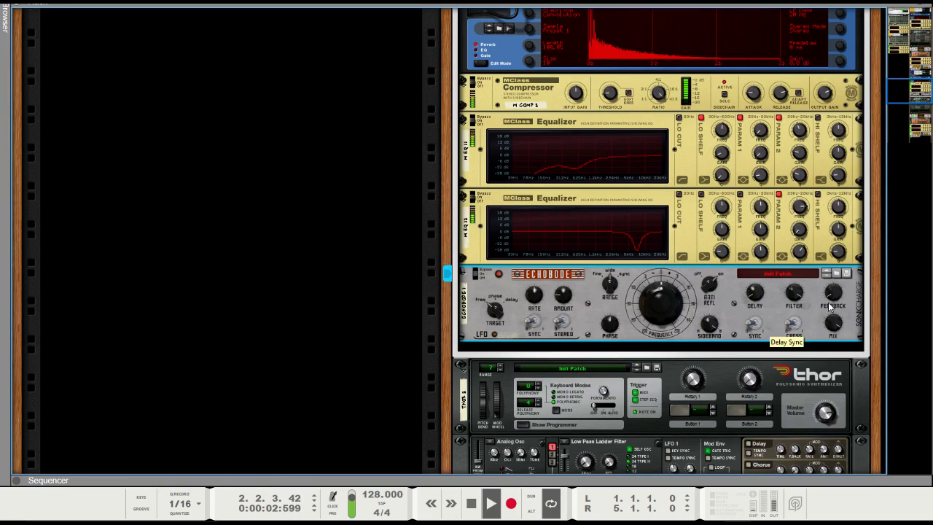
{"action": "mouse_move", "coordinate": [835, 293]}
{"action": "left_mouse_down"}
{"action": "mouse_move", "coordinate": [832, 280]}
{"action": "mouse_move", "coordinate": [835, 288]}
{"action": "left_mouse_up"}
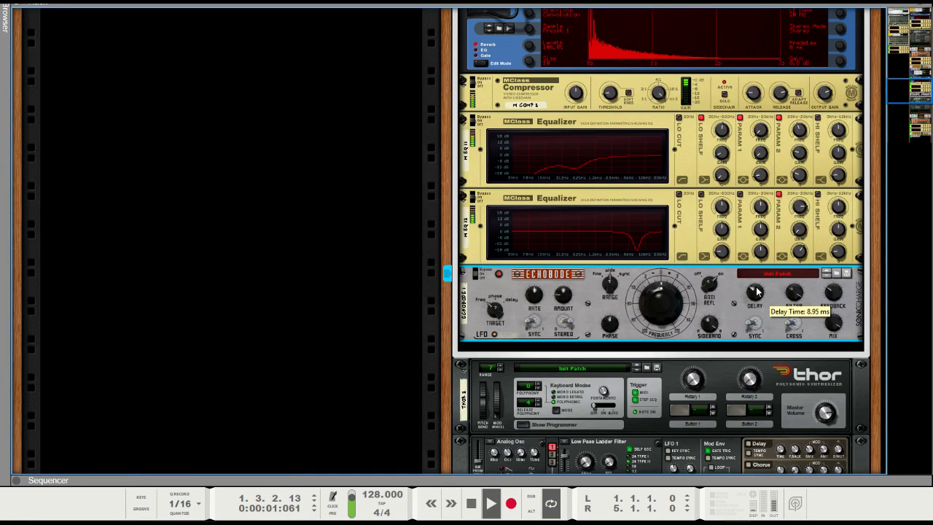
{"action": "left_click_drag", "start_coordinate": [758, 294], "coordinate": [759, 309]}
Unsolo Thor 2's parallel channel to hear the Echobode with the other sounds, and delete the Echobode from the channel.
{"action": "scroll", "coordinate": [636, 272], "scroll_direction": "up", "scroll_amount": 4}
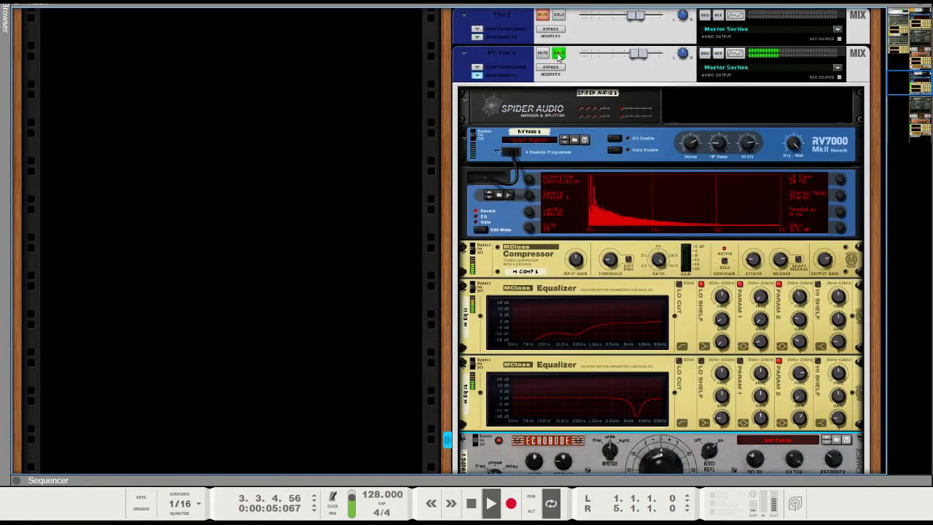
{"action": "scroll", "coordinate": [627, 250], "scroll_direction": "down", "scroll_amount": 3}
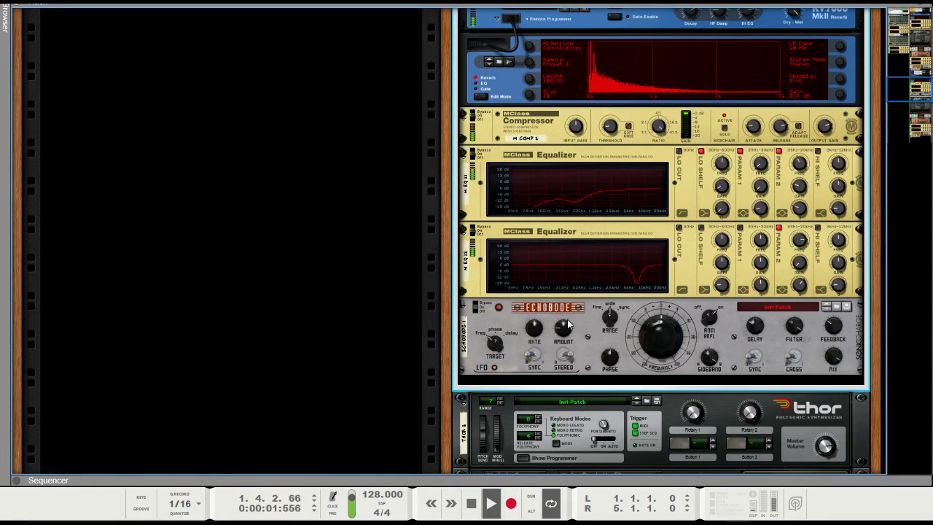
{"action": "left_click_drag", "start_coordinate": [543, 333], "coordinate": [543, 326]}
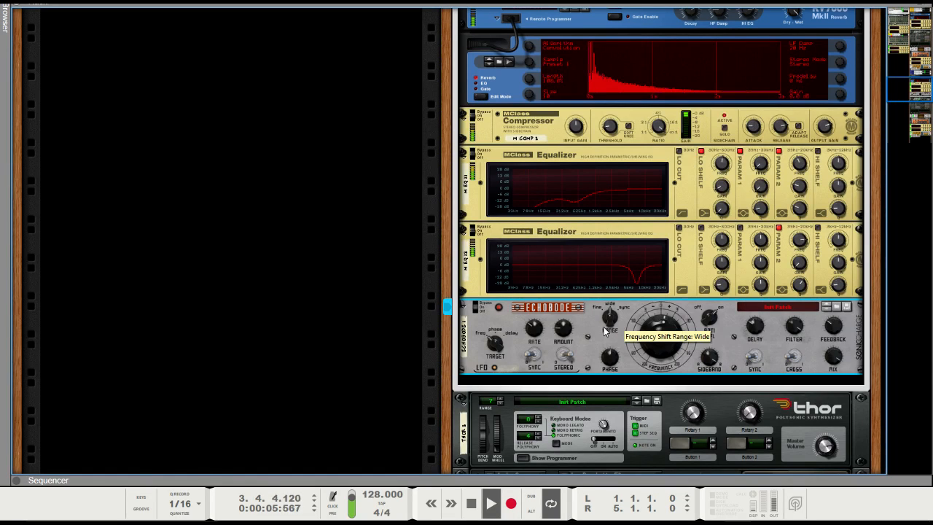
{"action": "key", "text": "space"}
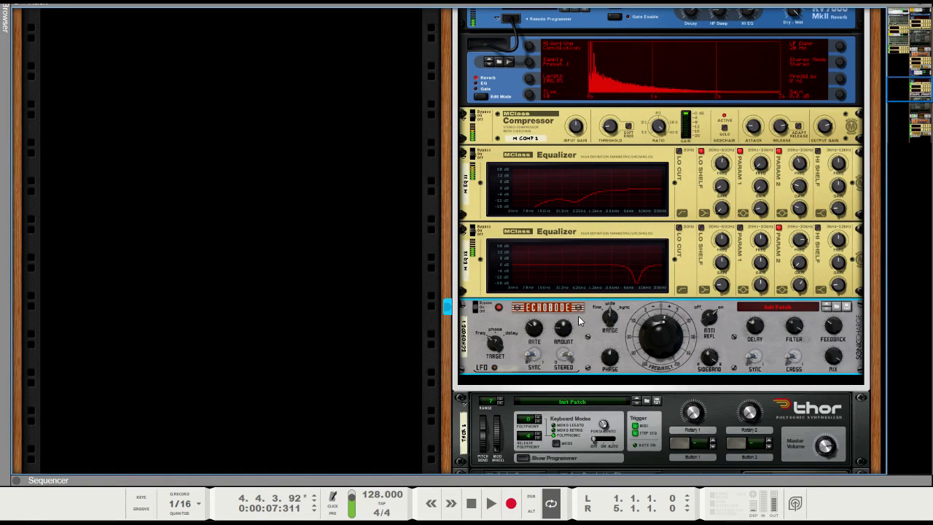
{"action": "key", "text": "Delete"}
Review the parallel channel's effect chain in the rack and collapse its insert effects.
{"action": "scroll", "coordinate": [580, 320], "scroll_direction": "up", "scroll_amount": 9}
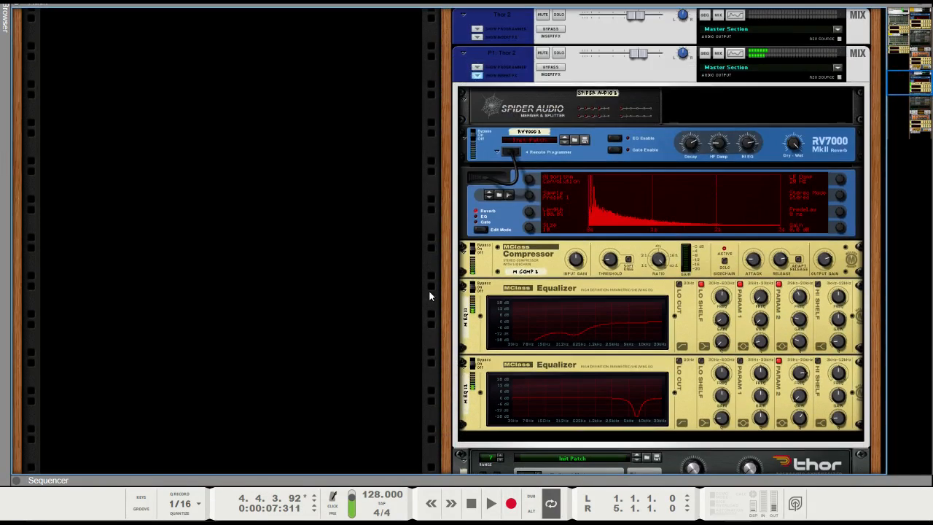
{"action": "scroll", "coordinate": [391, 295], "scroll_direction": "up", "scroll_amount": 3}
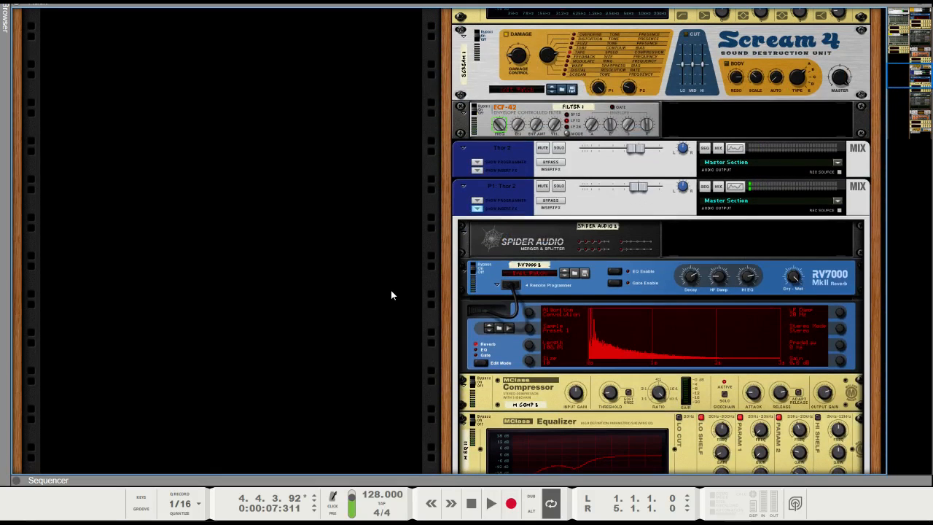
{"action": "scroll", "coordinate": [664, 299], "scroll_direction": "down", "scroll_amount": 3}
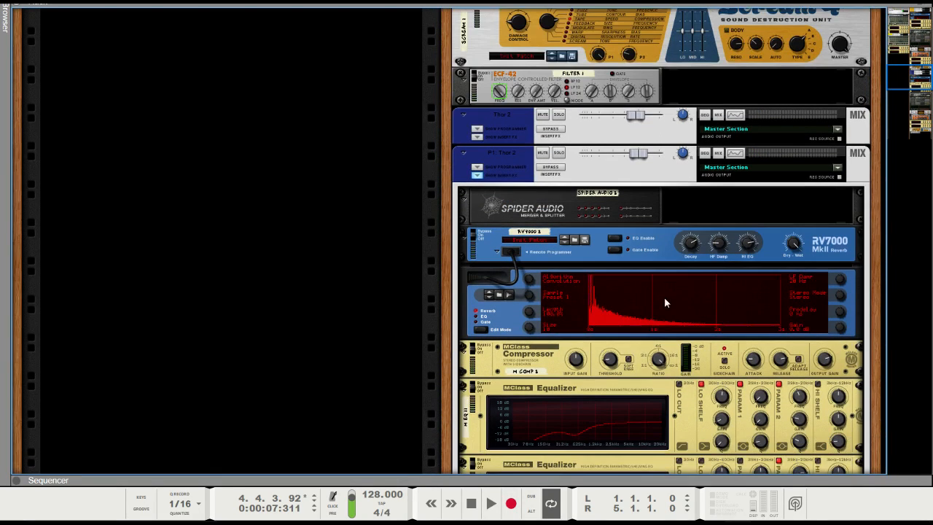
{"action": "scroll", "coordinate": [502, 339], "scroll_direction": "down", "scroll_amount": 2}
{"action": "scroll", "coordinate": [418, 376], "scroll_direction": "down", "scroll_amount": 3}
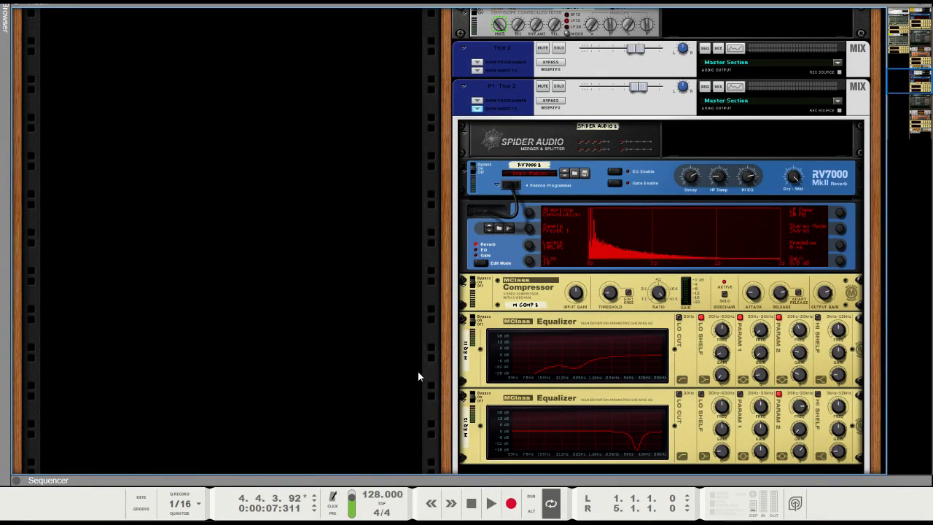
{"action": "scroll", "coordinate": [426, 363], "scroll_direction": "up", "scroll_amount": 2}
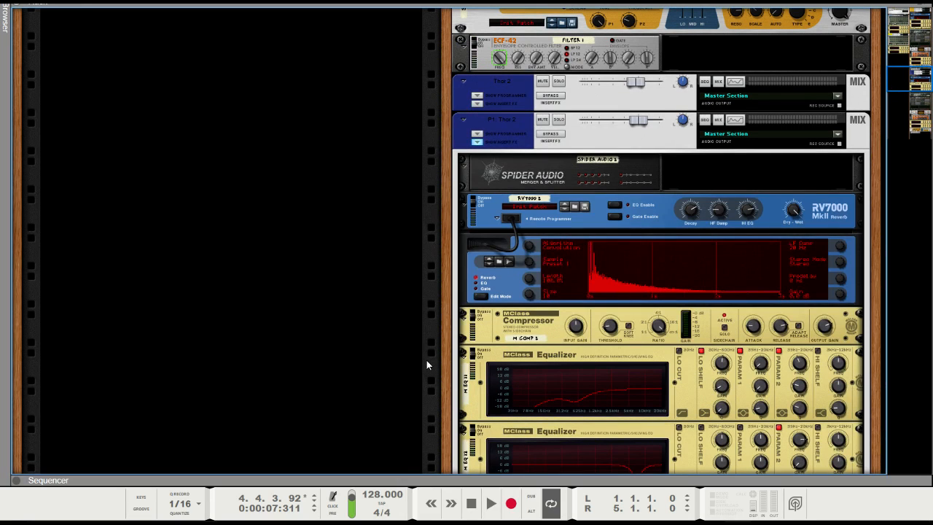
{"action": "scroll", "coordinate": [425, 361], "scroll_direction": "down", "scroll_amount": 8}
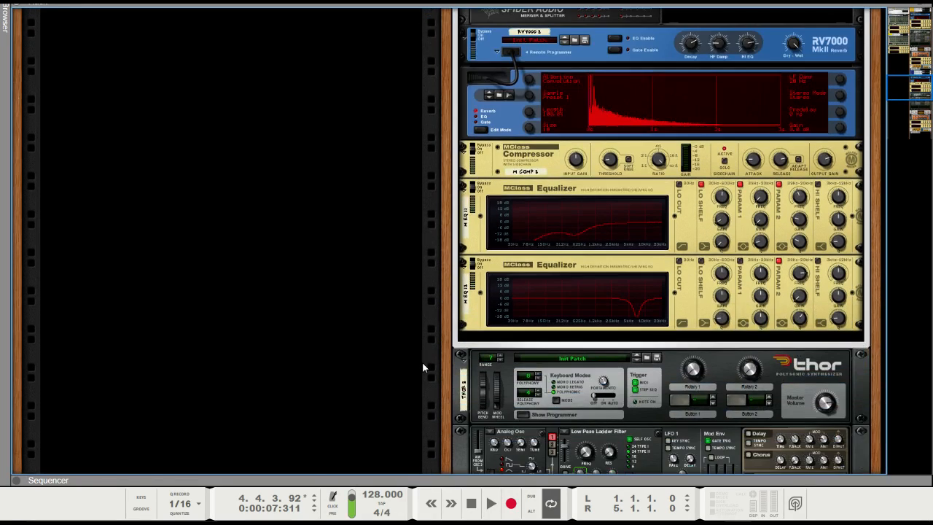
{"action": "scroll", "coordinate": [423, 361], "scroll_direction": "up", "scroll_amount": 3}
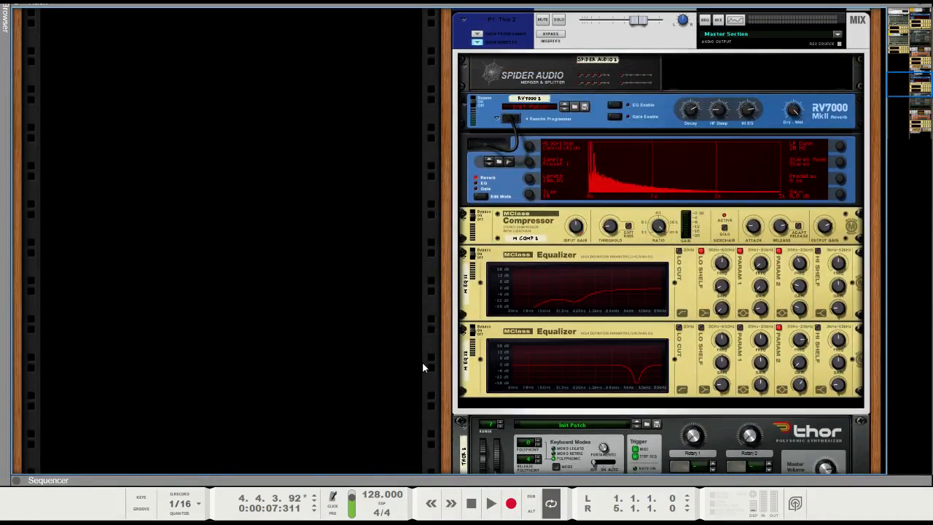
{"action": "scroll", "coordinate": [422, 362], "scroll_direction": "up", "scroll_amount": 4}
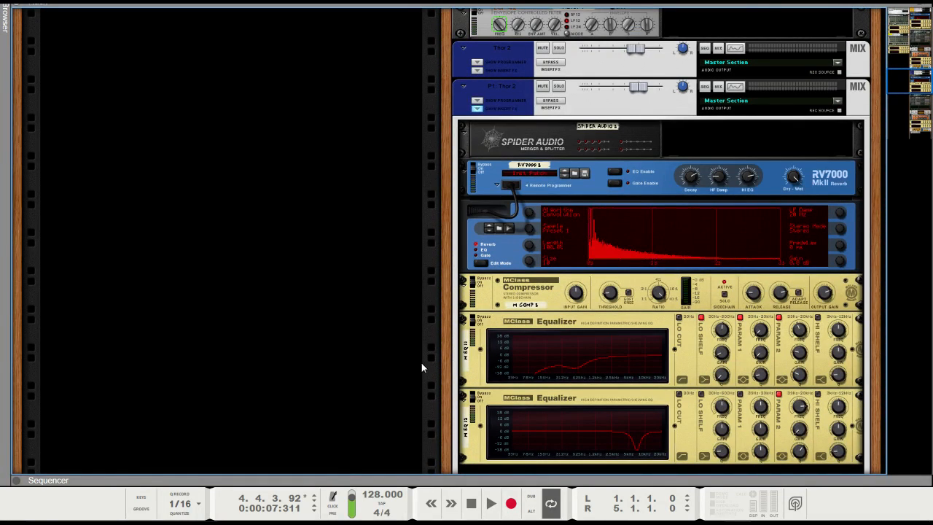
{"action": "scroll", "coordinate": [421, 363], "scroll_direction": "up", "scroll_amount": 5}
{"action": "left_click", "coordinate": [481, 210]}
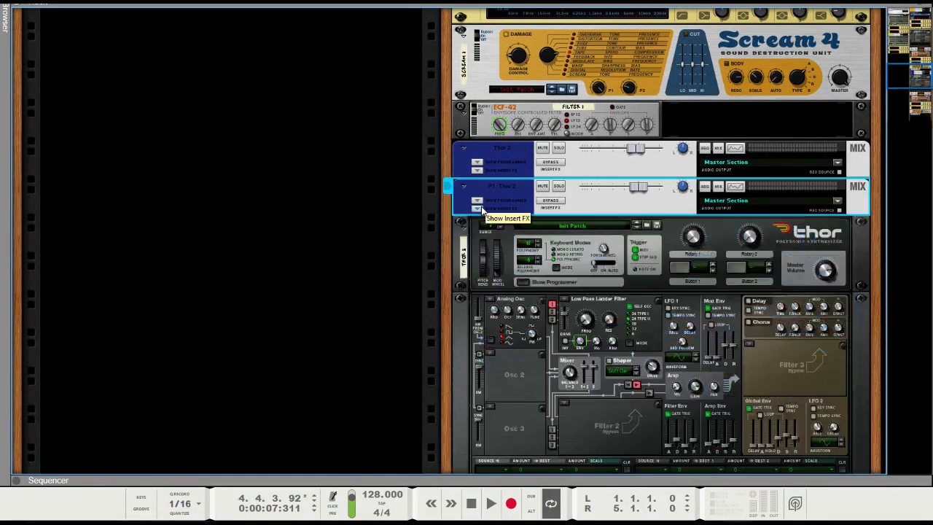
{"action": "scroll", "coordinate": [374, 252], "scroll_direction": "up", "scroll_amount": 5}
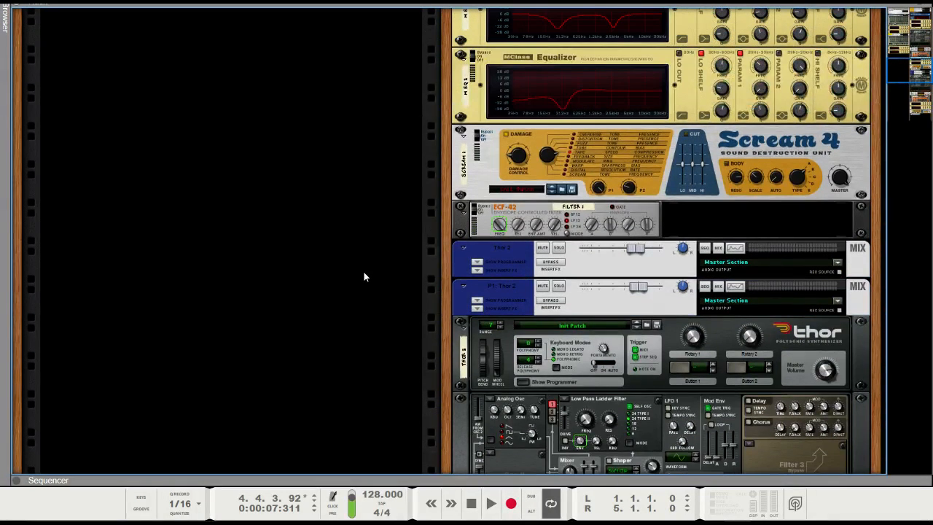
{"action": "scroll", "coordinate": [364, 272], "scroll_direction": "down", "scroll_amount": 5}
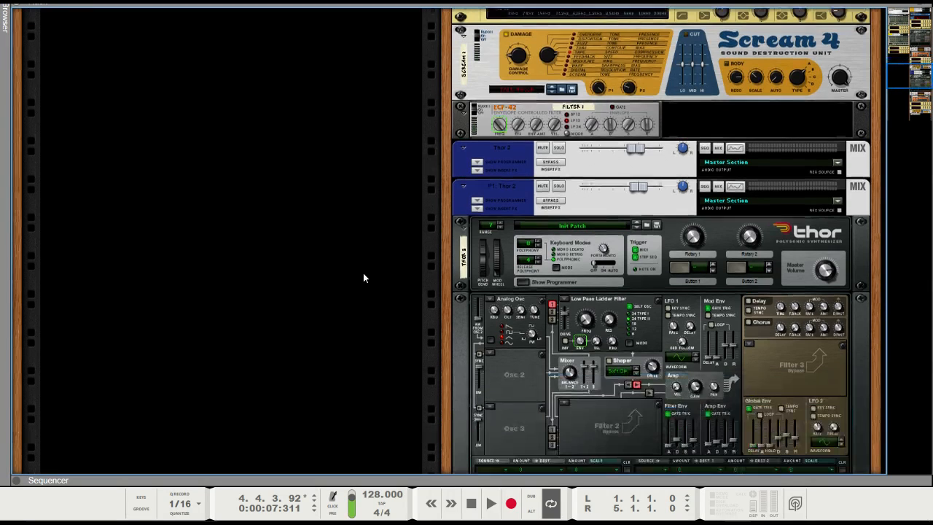
Play the loop from bar 1, lower the P1: Thor 2 mixer fader slightly, and return the playhead to bar 1.
{"action": "key", "text": "F7"}
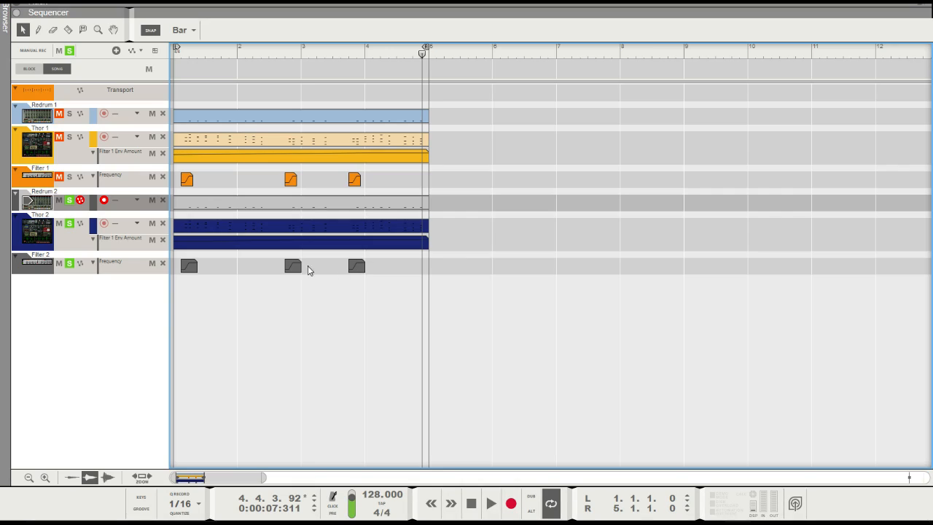
{"action": "left_click", "coordinate": [212, 50]}
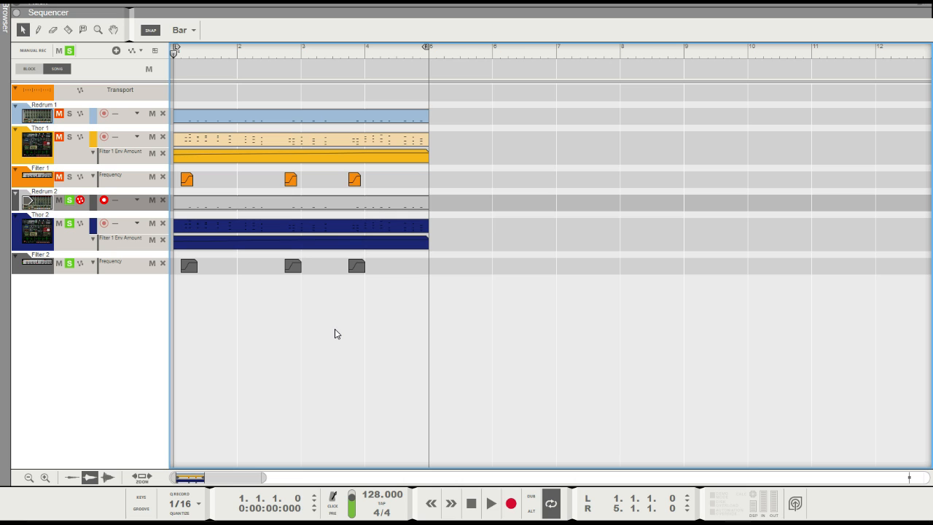
{"action": "key", "text": "space"}
{"action": "key", "text": "F6"}
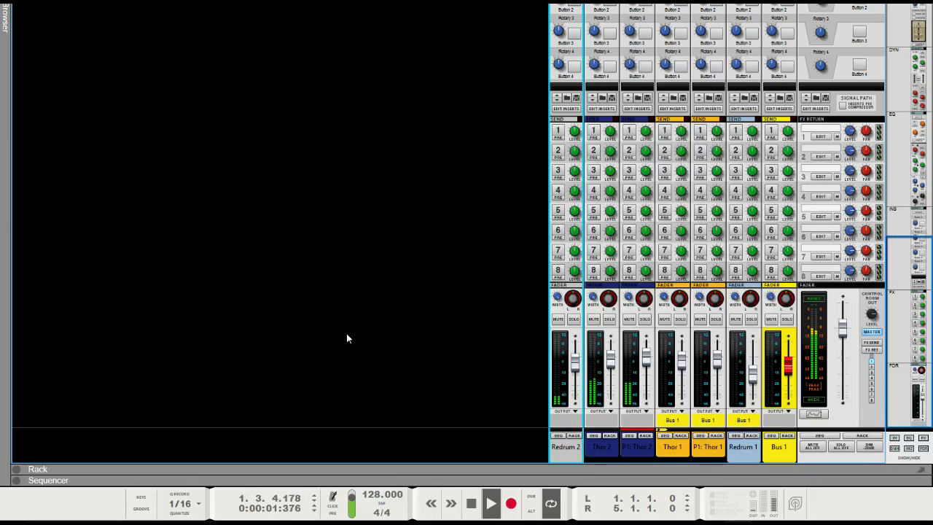
{"action": "left_click", "coordinate": [645, 365]}
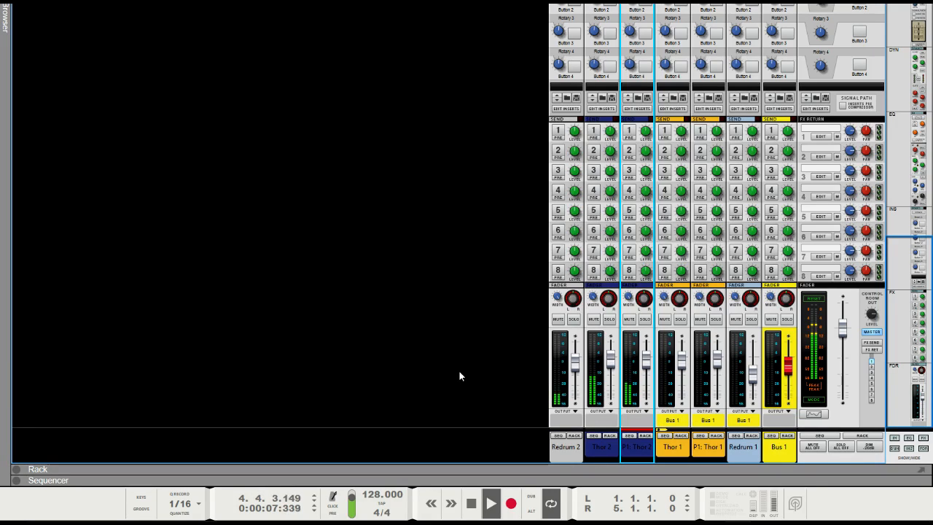
{"action": "key", "text": "F7"}
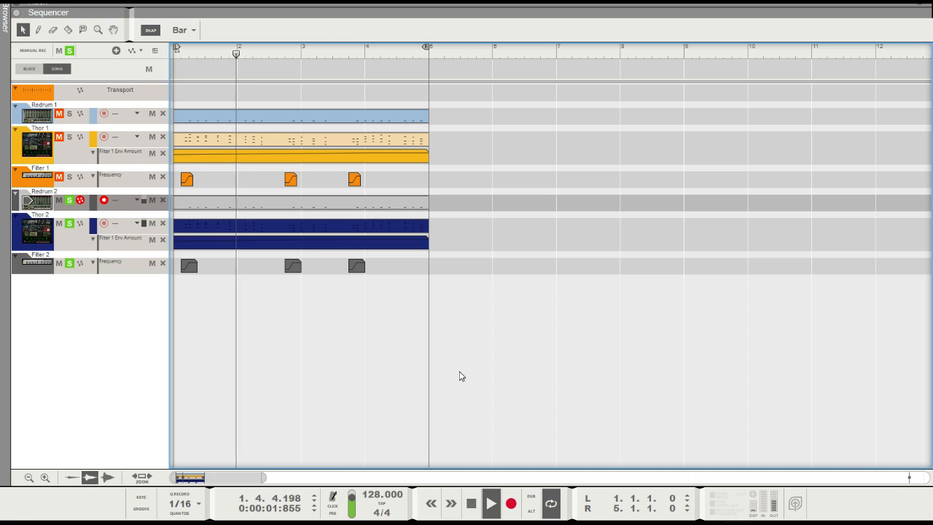
{"action": "key", "text": "space"}
{"action": "left_click_drag", "start_coordinate": [241, 55], "coordinate": [177, 55]}
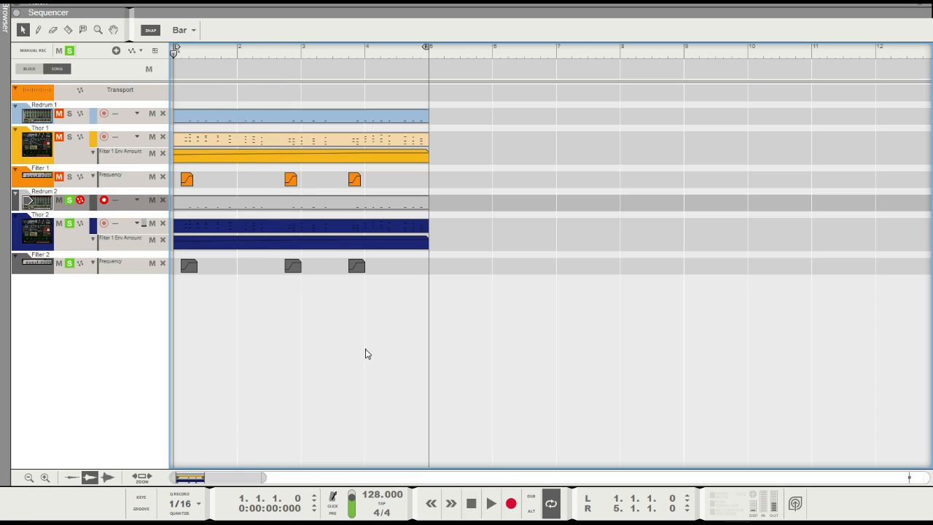